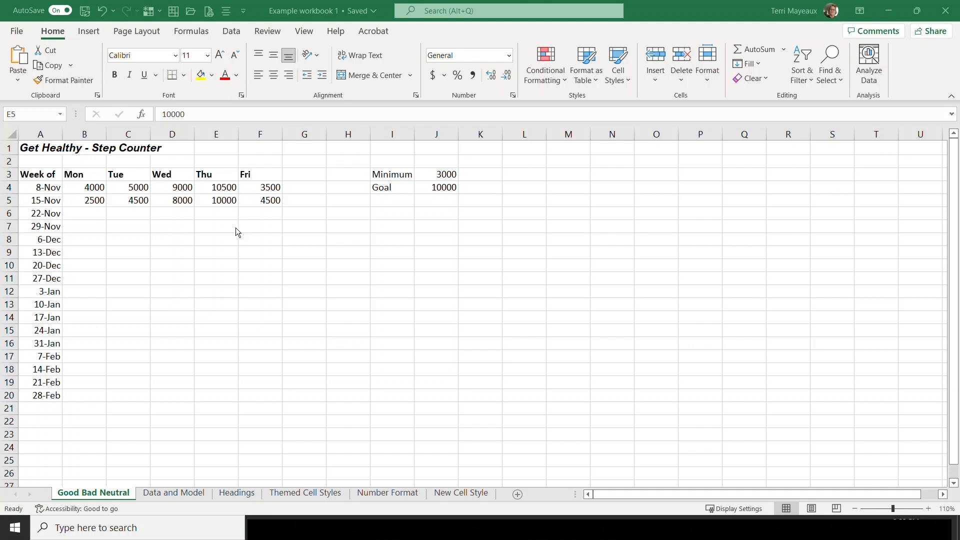
# Apply the Bad cell style to Monday's 15-Nov count in B5 and Friday's 8-Nov count in F4.
pyautogui.click(77, 200)
pyautogui.moveTo(517, 38)
pyautogui.mouseDown()
pyautogui.moveTo(637, 66)
pyautogui.moveTo(643, 104)
pyautogui.mouseUp()
pyautogui.click(630, 80)
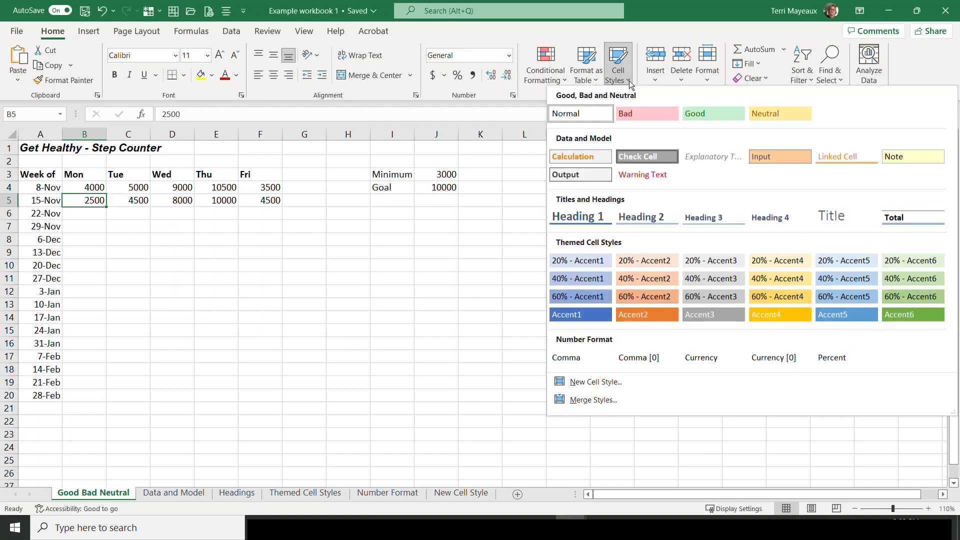
pyautogui.click(651, 113)
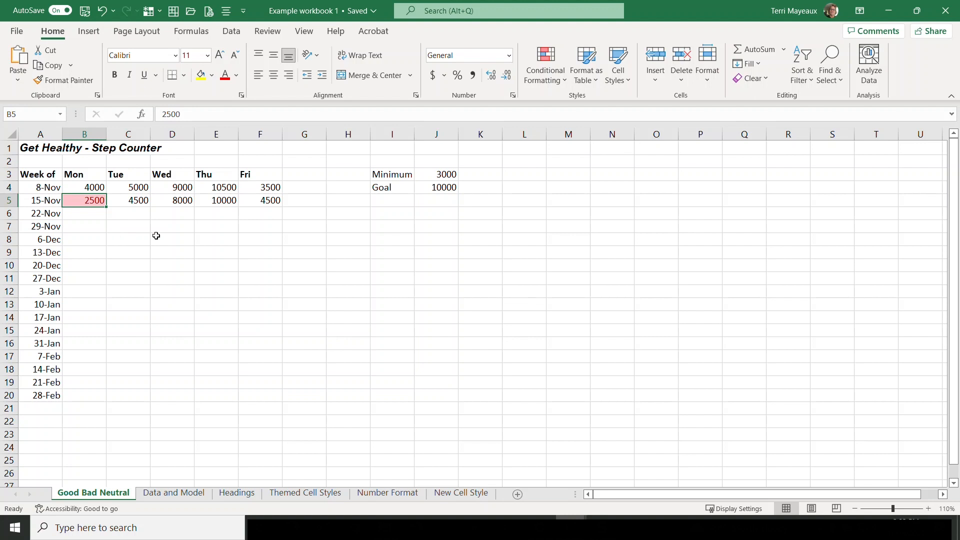
pyautogui.click(267, 189)
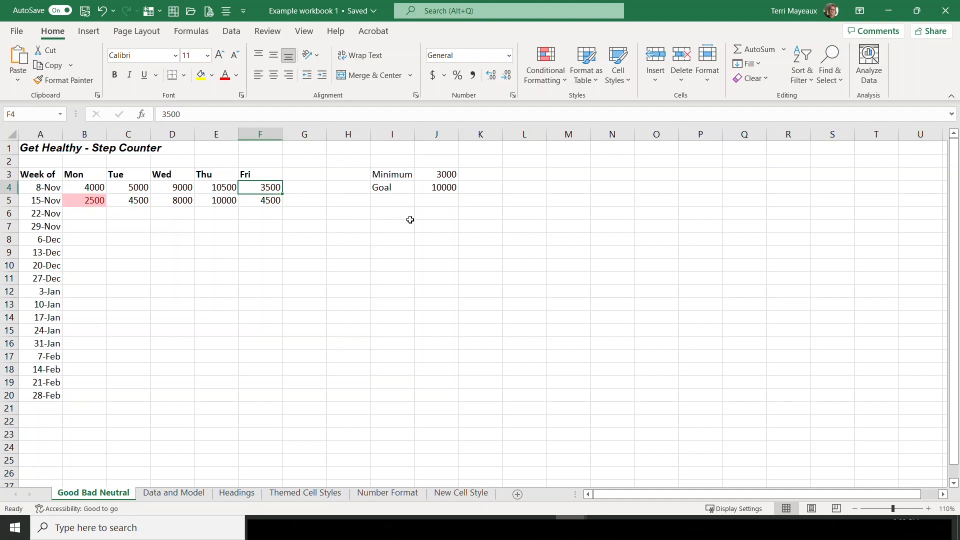
pyautogui.click(629, 80)
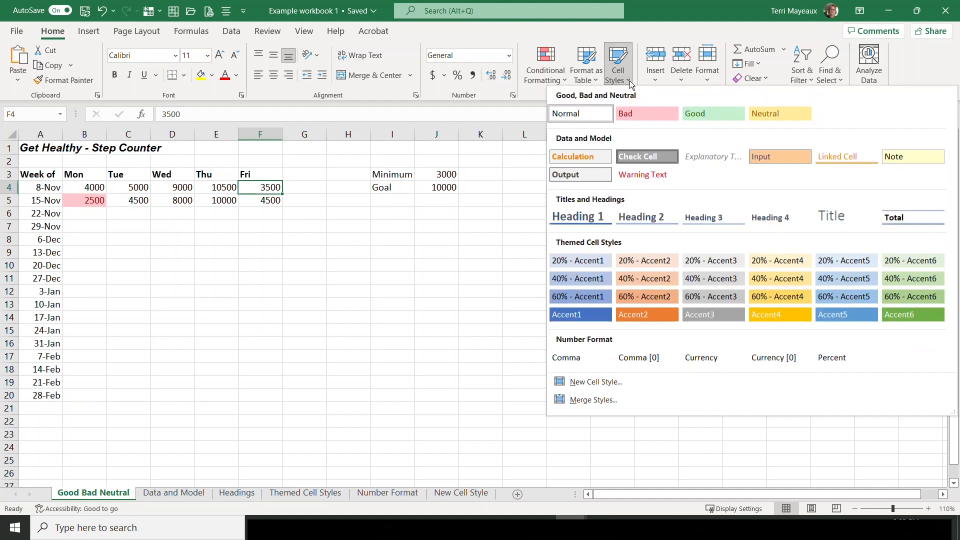
pyautogui.click(647, 113)
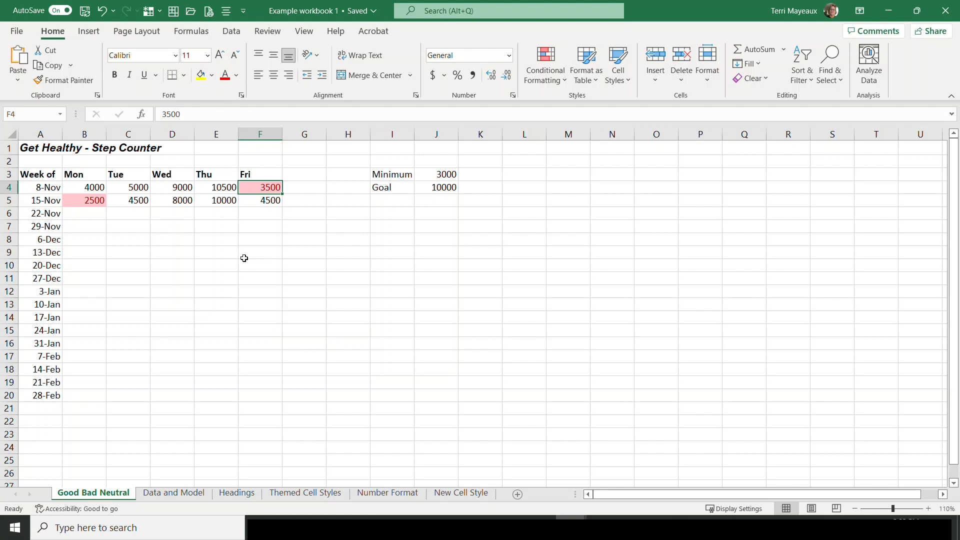
# Apply the Good cell style to both Thursday step counts, E4 and E5.
pyautogui.click(205, 187)
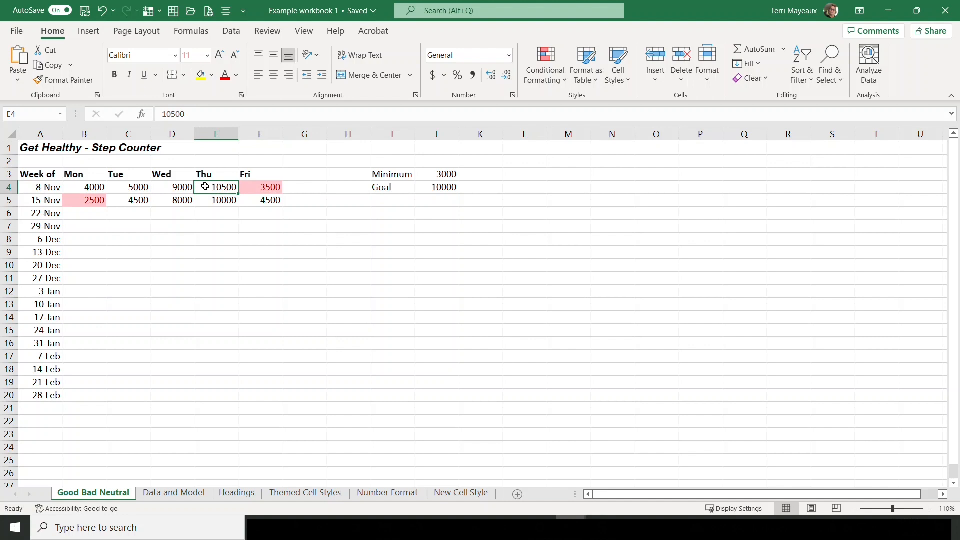
pyautogui.keyDown('ctrl'); pyautogui.click(208, 199); pyautogui.keyUp('ctrl')
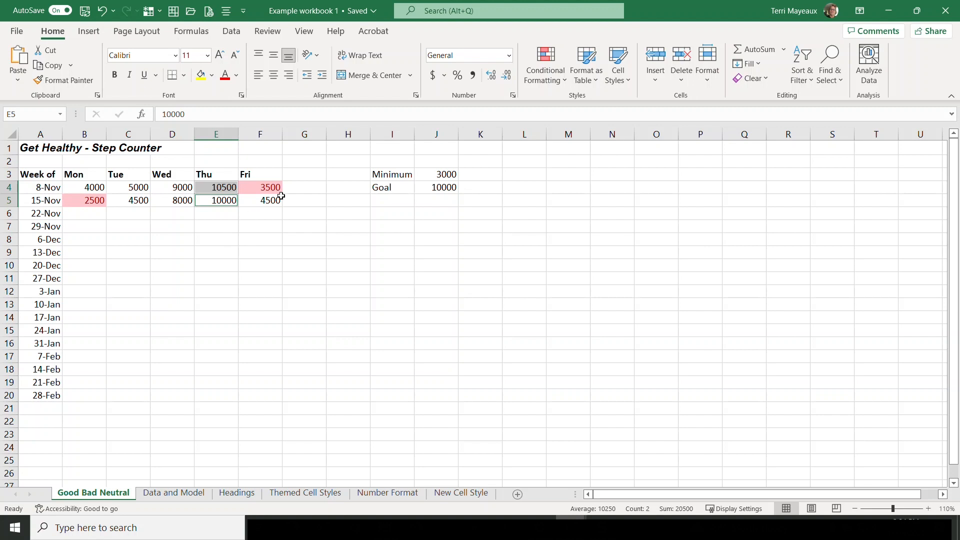
pyautogui.click(628, 82)
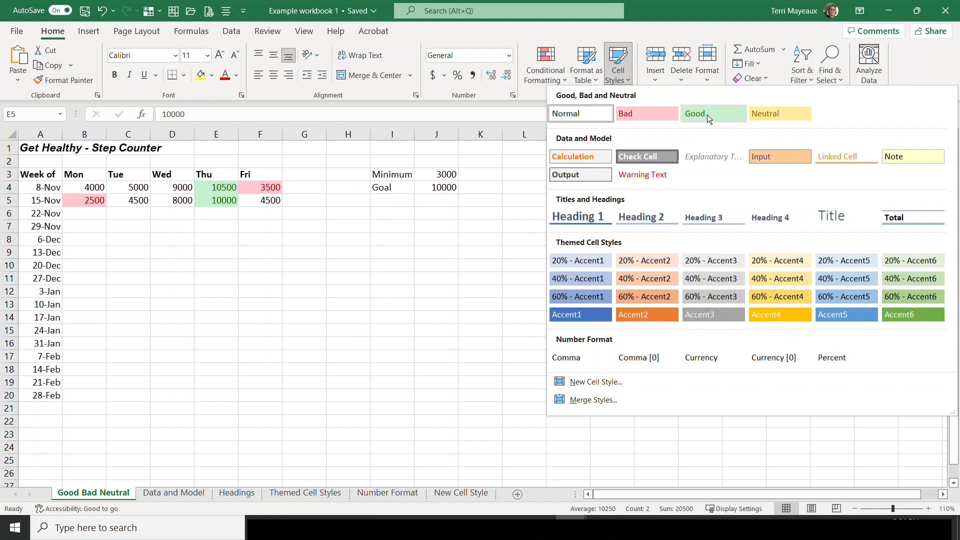
pyautogui.click(708, 115)
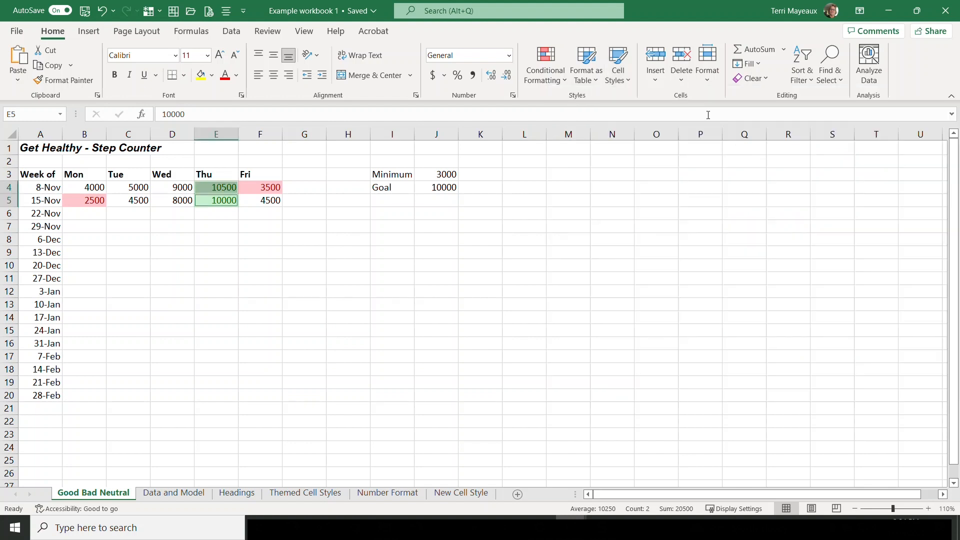
pyautogui.click(166, 226)
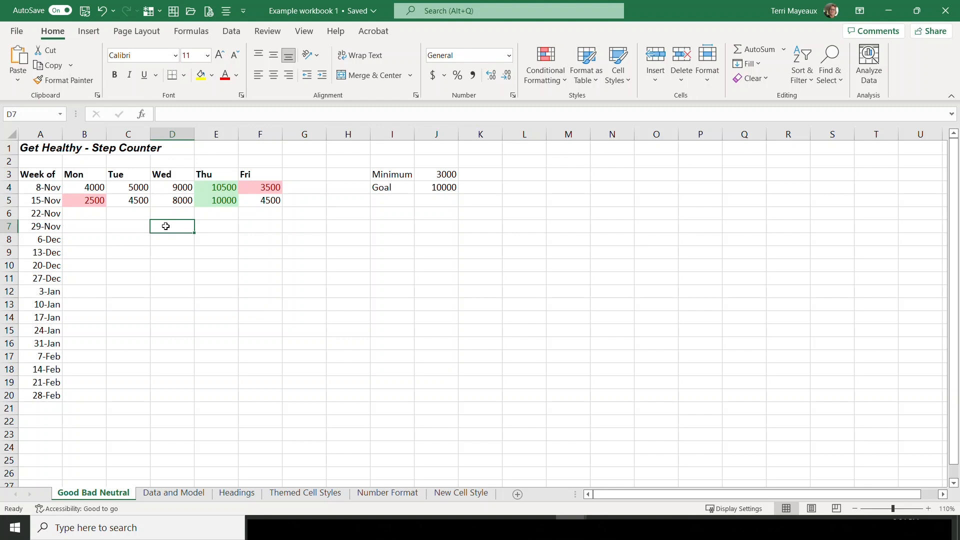
# On the Data and Model sheet, apply the Calculation cell style to Person A's Week cell I4.
pyautogui.click(629, 82)
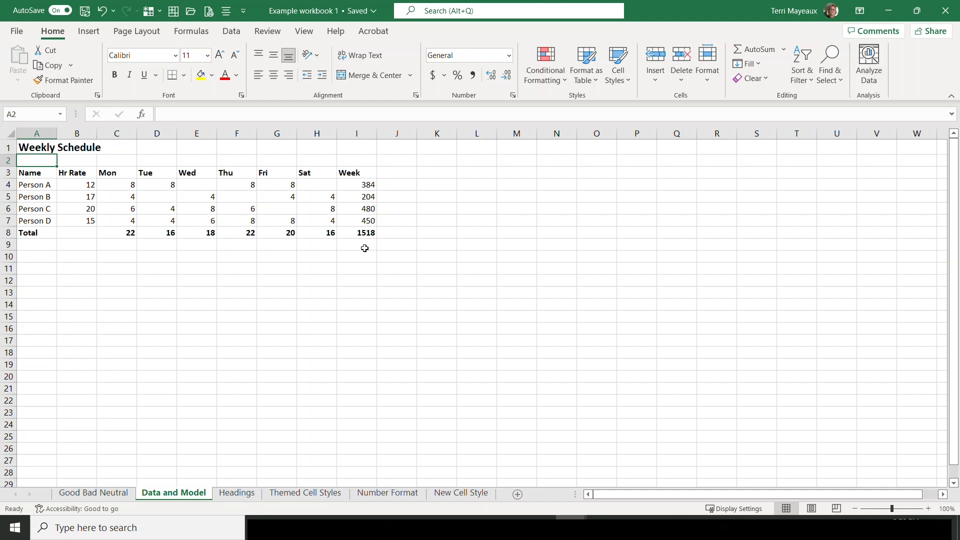
pyautogui.click(354, 186)
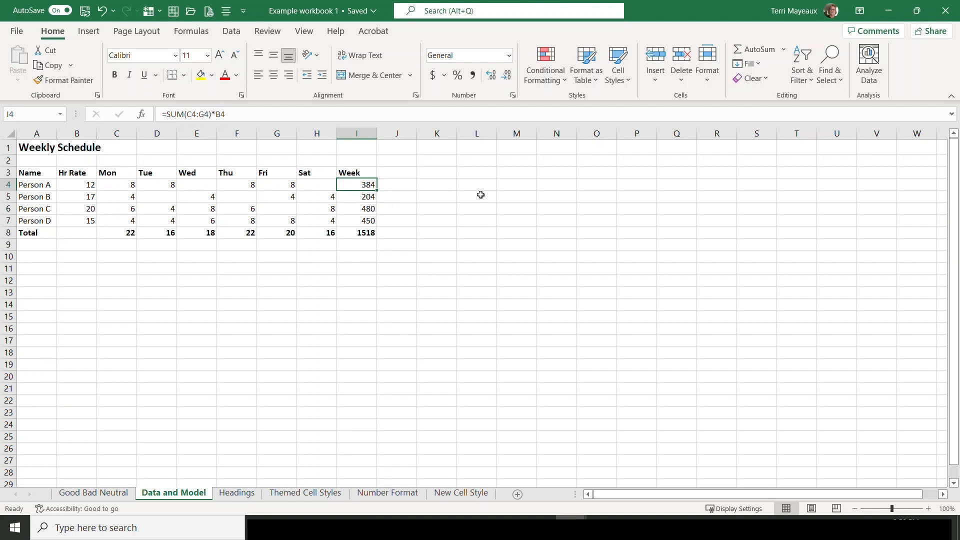
pyautogui.click(629, 82)
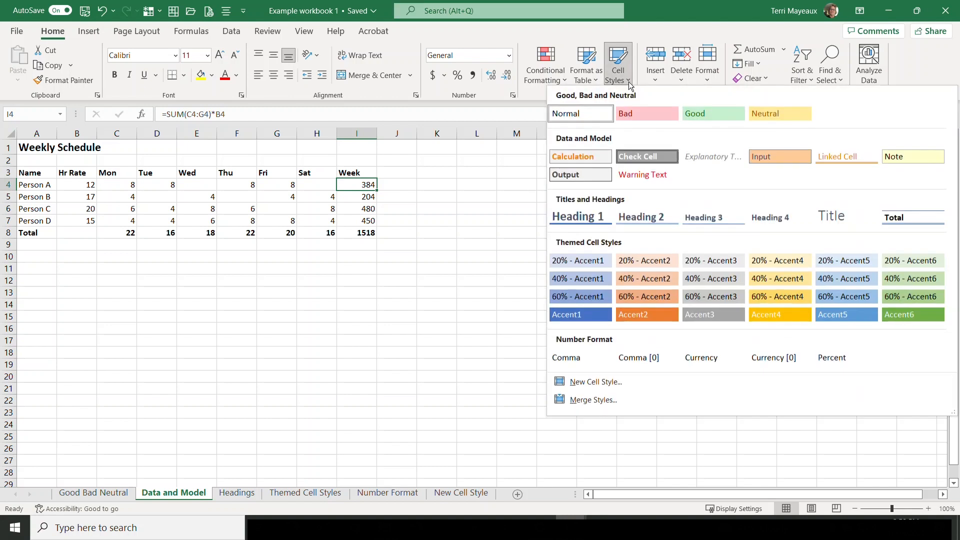
pyautogui.click(582, 155)
pyautogui.click(412, 183)
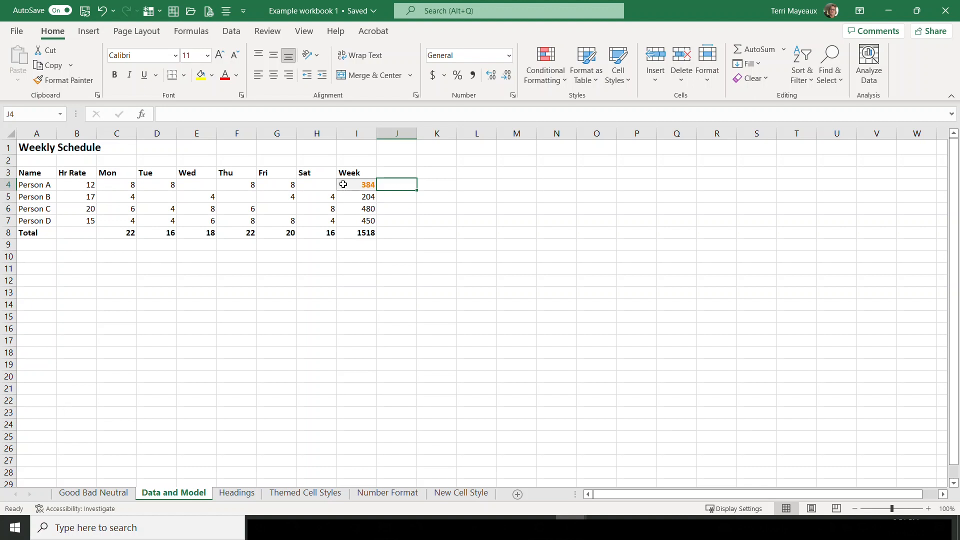
# Apply the Check Cell style to the Week column's total in I8.
pyautogui.click(348, 234)
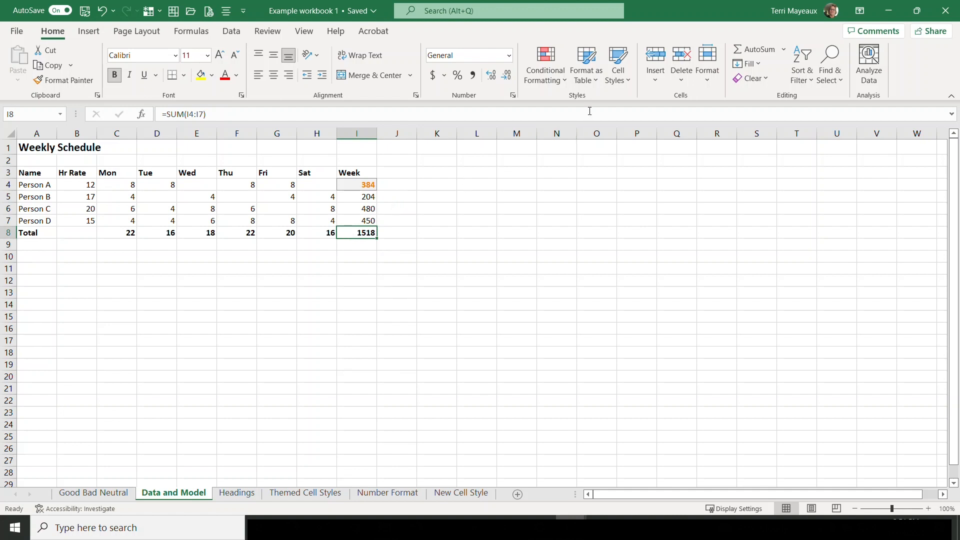
pyautogui.click(629, 81)
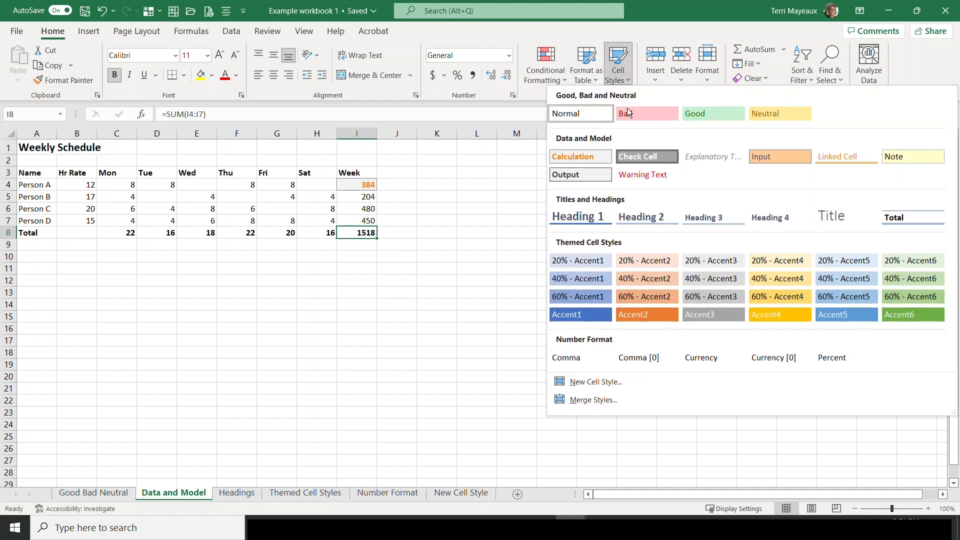
pyautogui.click(633, 158)
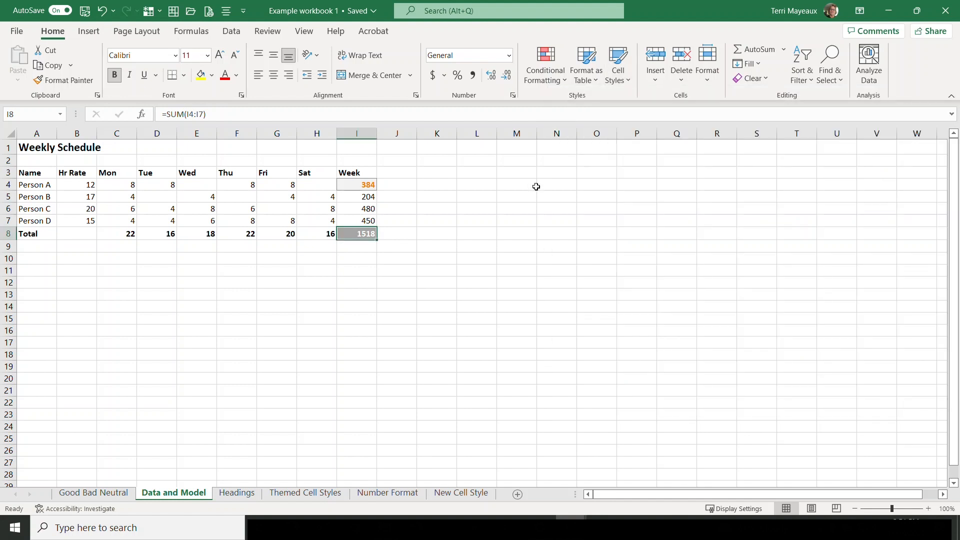
pyautogui.click(414, 236)
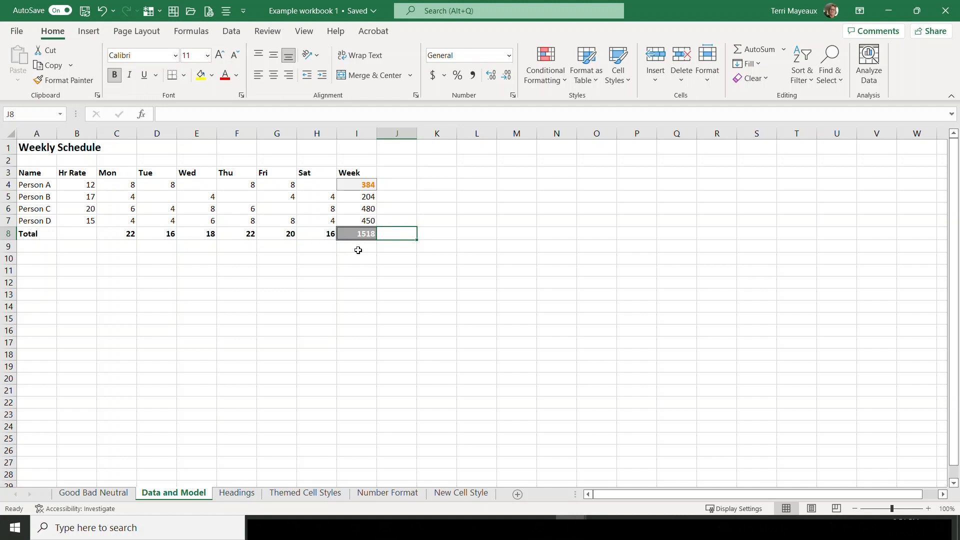
# Extend Person A's Week formula in I4 to =SUM(C4:H4)*B4 and fill it down through I7.
pyautogui.click(357, 184)
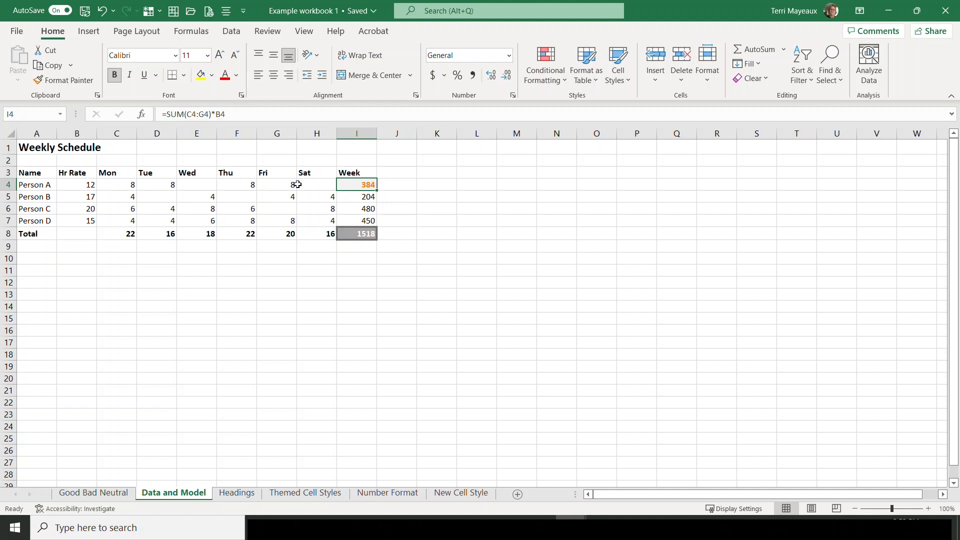
pyautogui.click(203, 114)
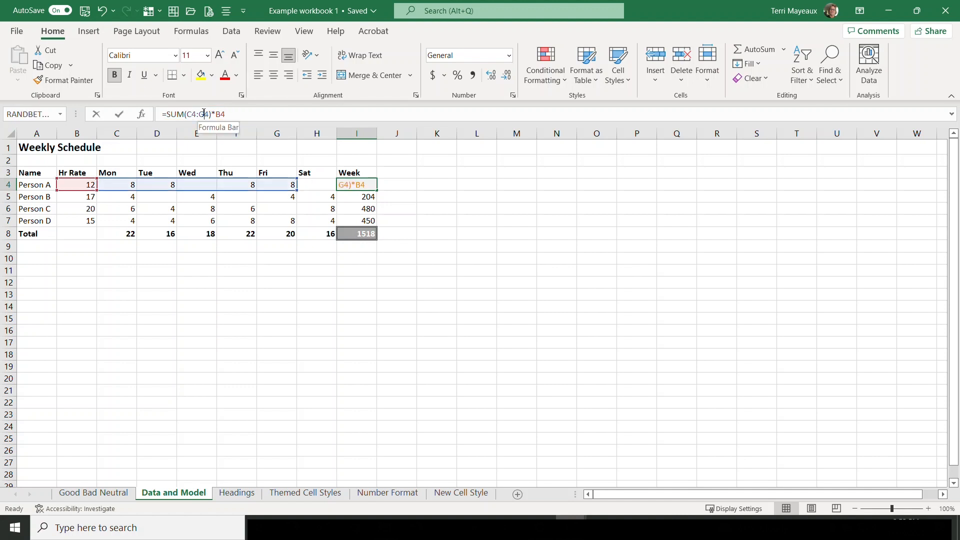
pyautogui.press('BackSpace')
pyautogui.write('H')
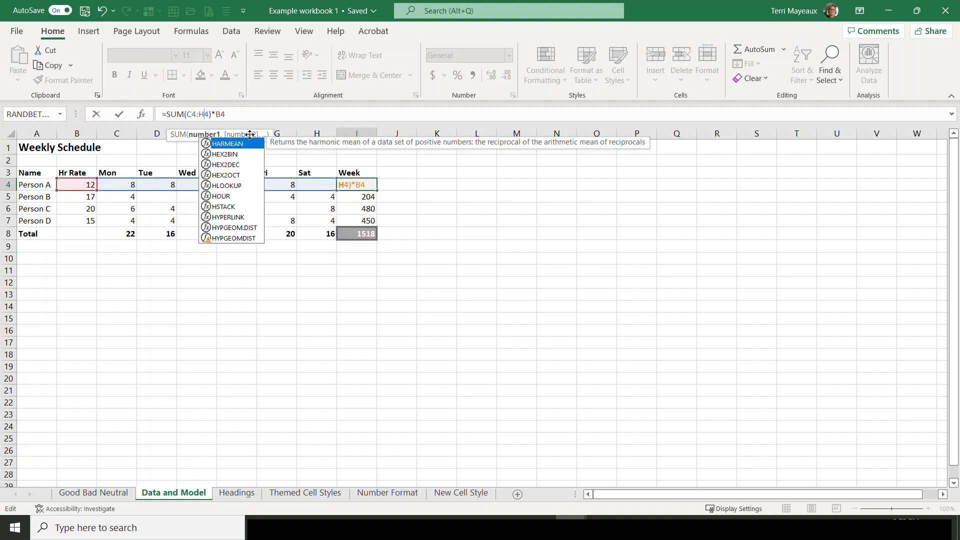
pyautogui.click(120, 116)
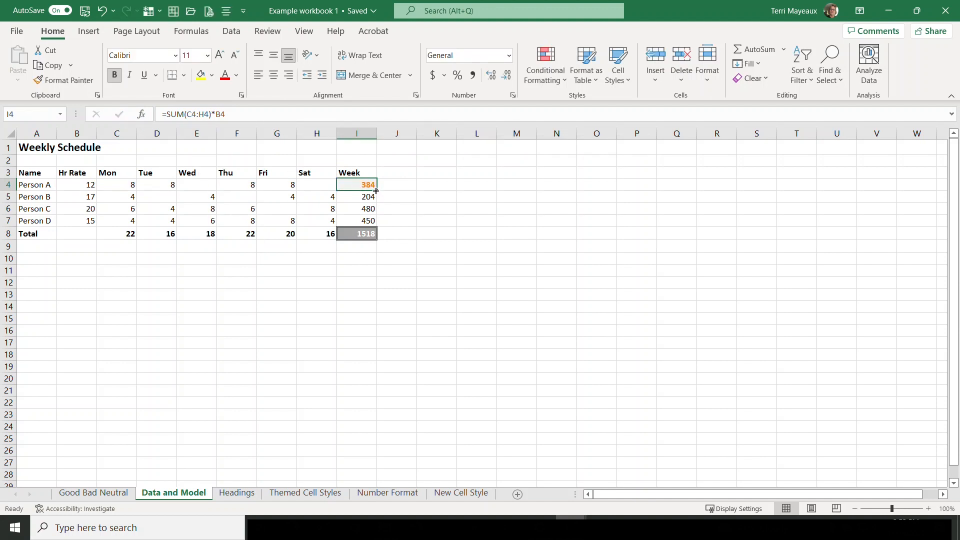
pyautogui.moveTo(376, 190); pyautogui.dragTo(378, 226)
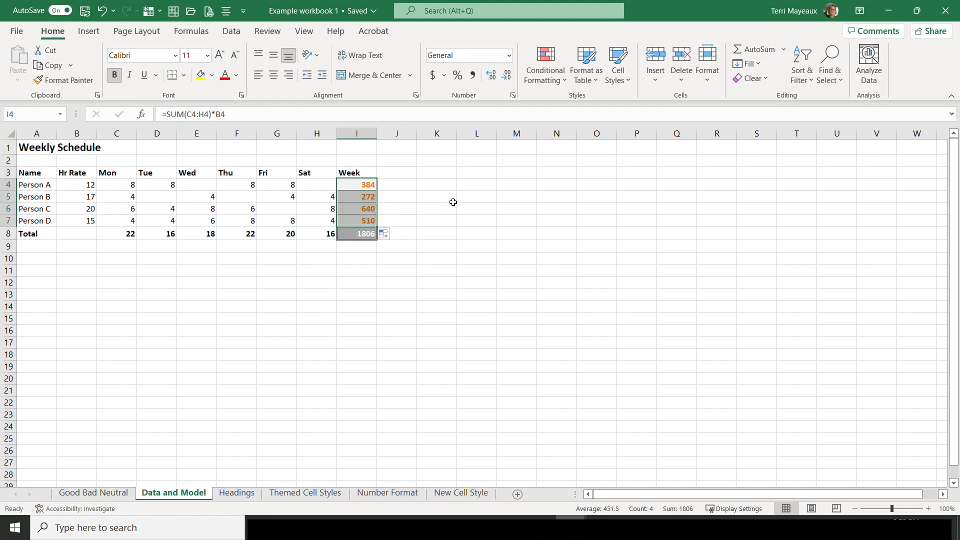
pyautogui.click(395, 207)
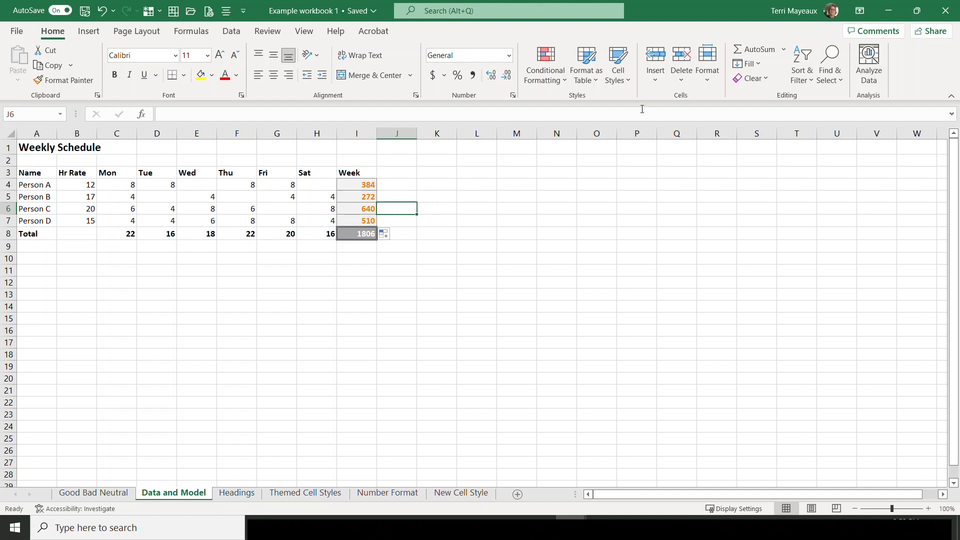
# Enter the note "Add hours worked for Mon thru Sat and then multiply by hourly rate" in cell J4.
pyautogui.click(629, 80)
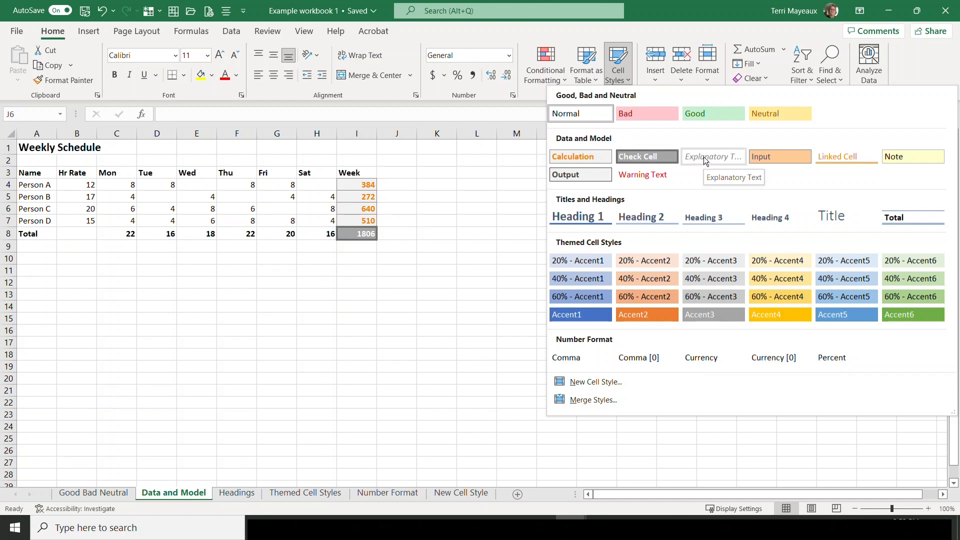
pyautogui.click(394, 185)
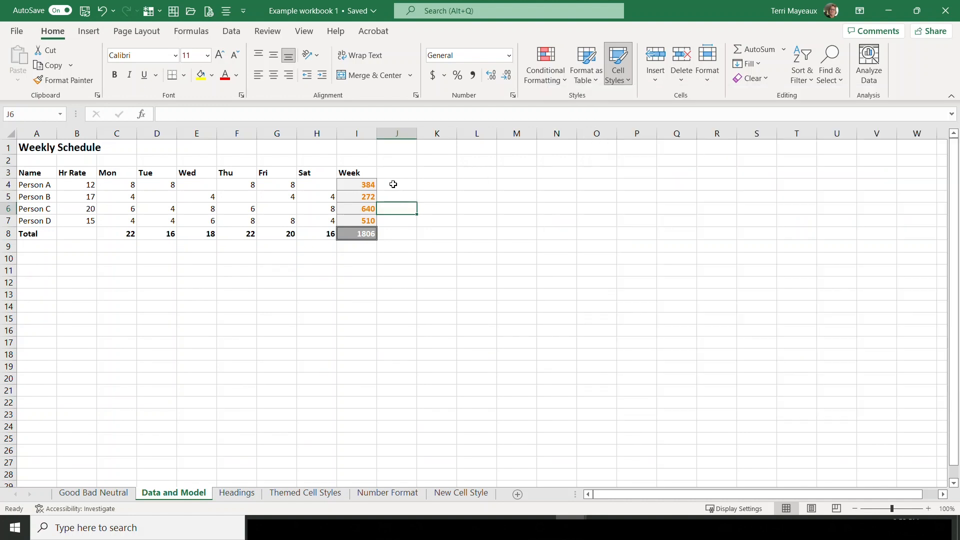
pyautogui.click(394, 185)
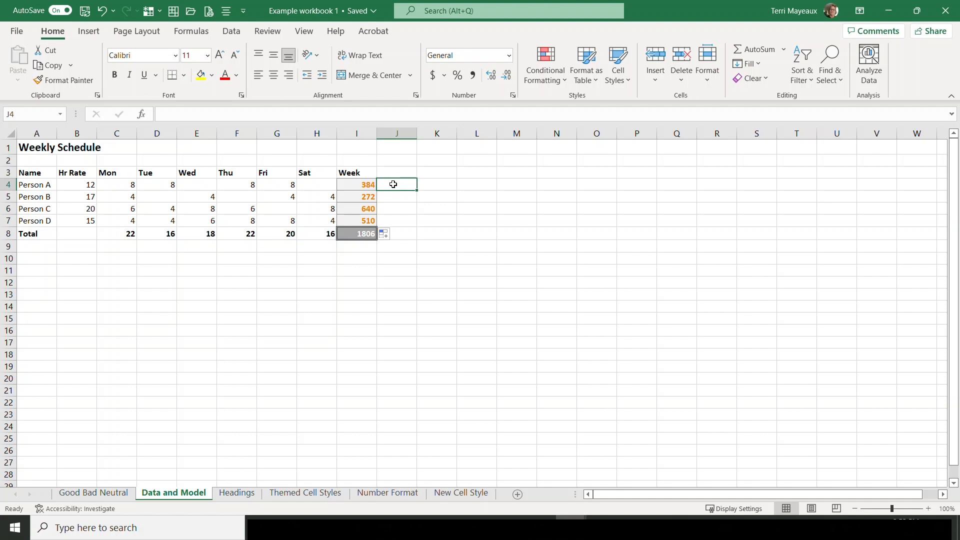
pyautogui.write('Add ho')
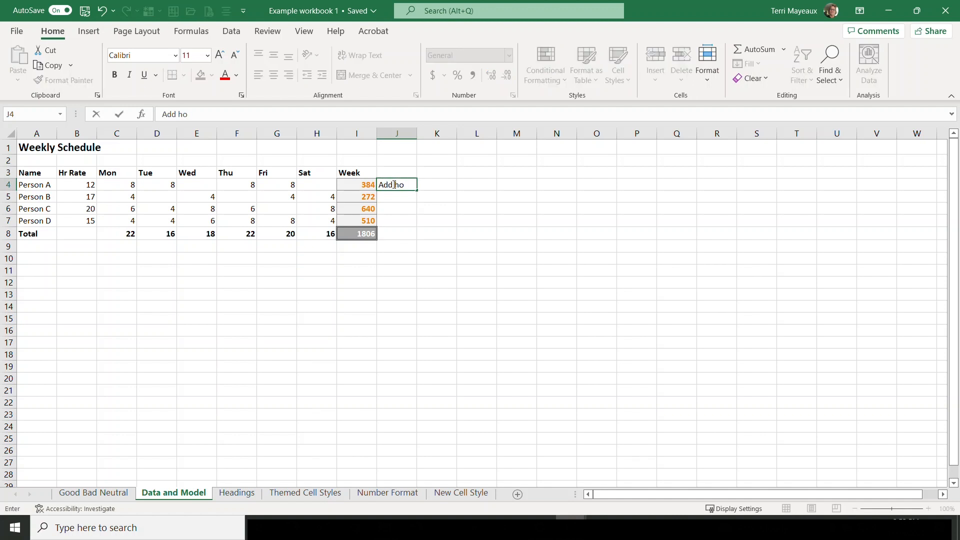
pyautogui.write('urs worked for MOn thru ')
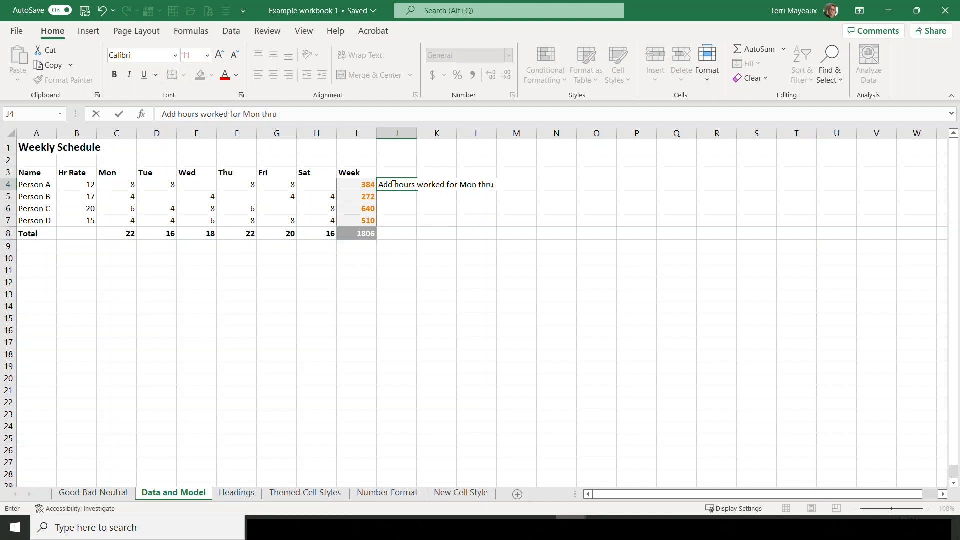
pyautogui.write('Sat and then multip')
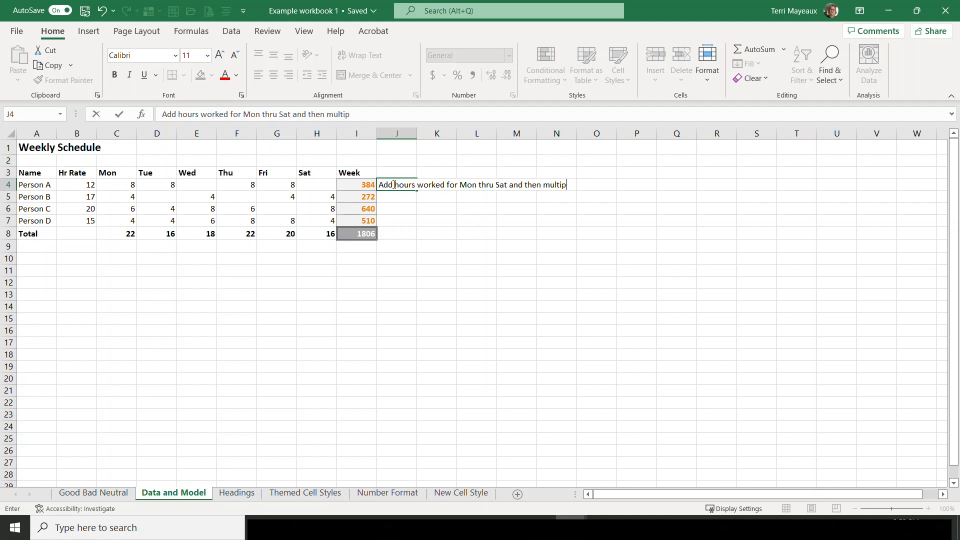
pyautogui.write('ly by hourly rate')
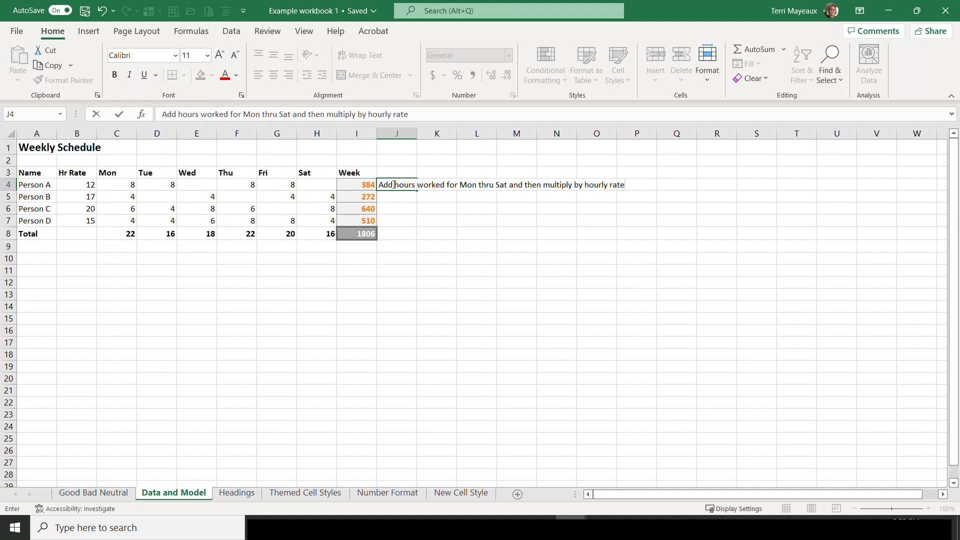
pyautogui.press('Return')
# Apply the Explanatory Text cell style to the note in J4.
pyautogui.click(393, 184)
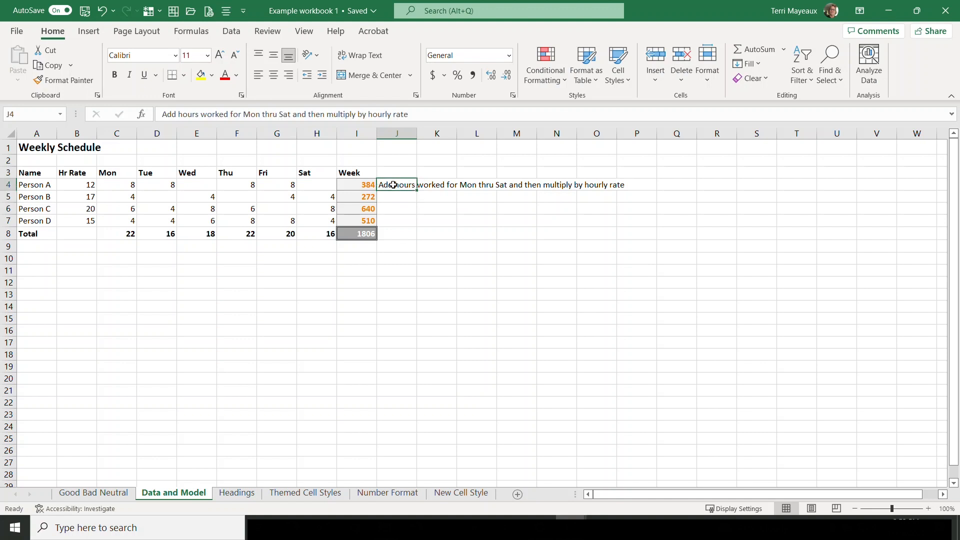
pyautogui.click(627, 82)
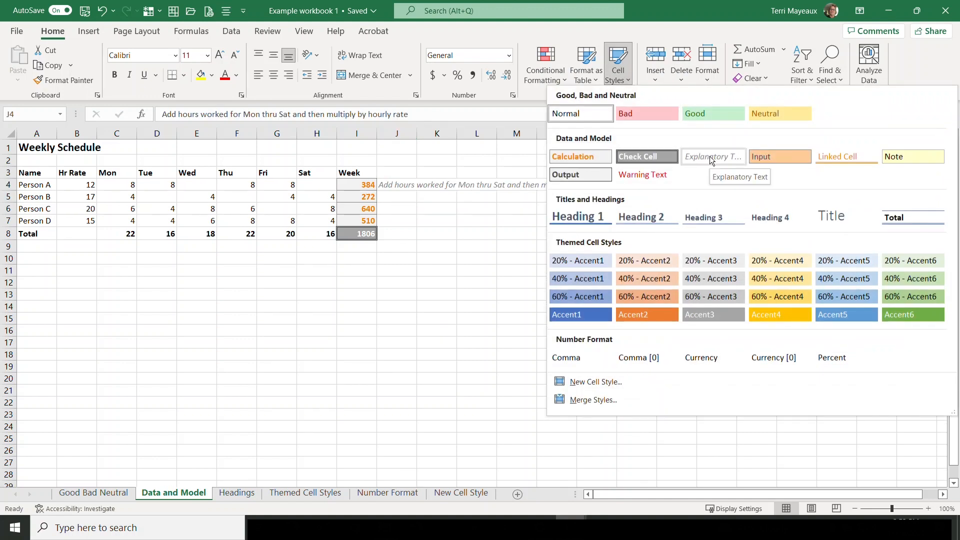
pyautogui.click(709, 156)
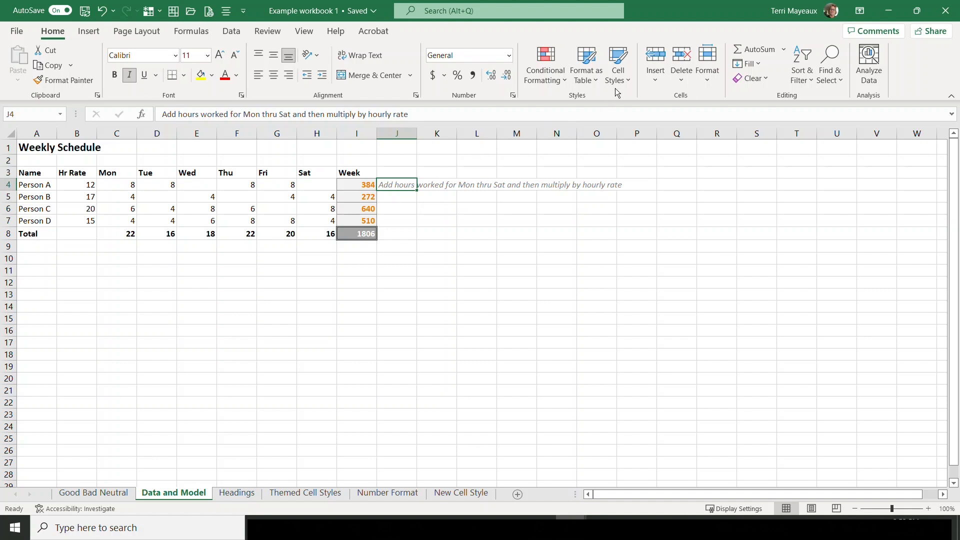
# Enter the label "Total" in H10 and link I10 to the Week column's total with the formula =I8.
pyautogui.click(628, 77)
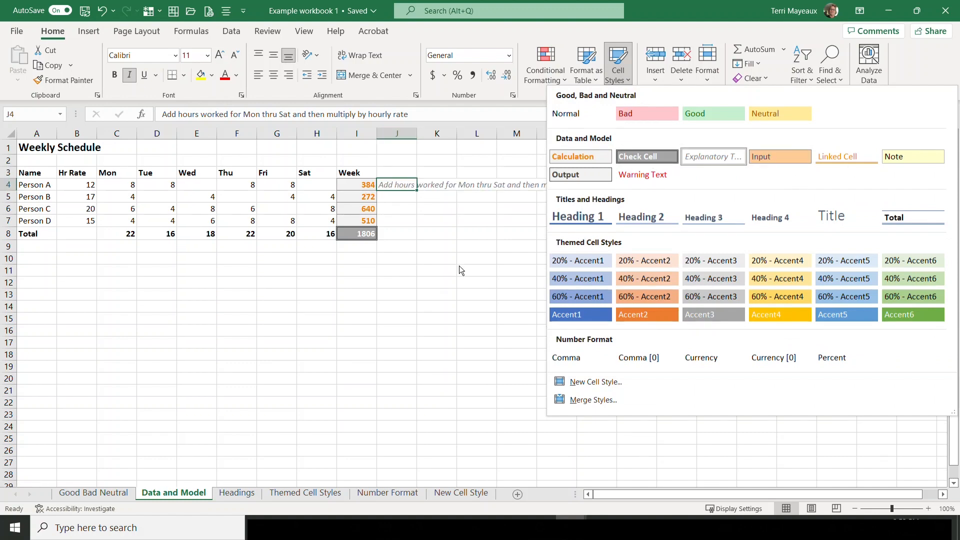
pyautogui.click(350, 261)
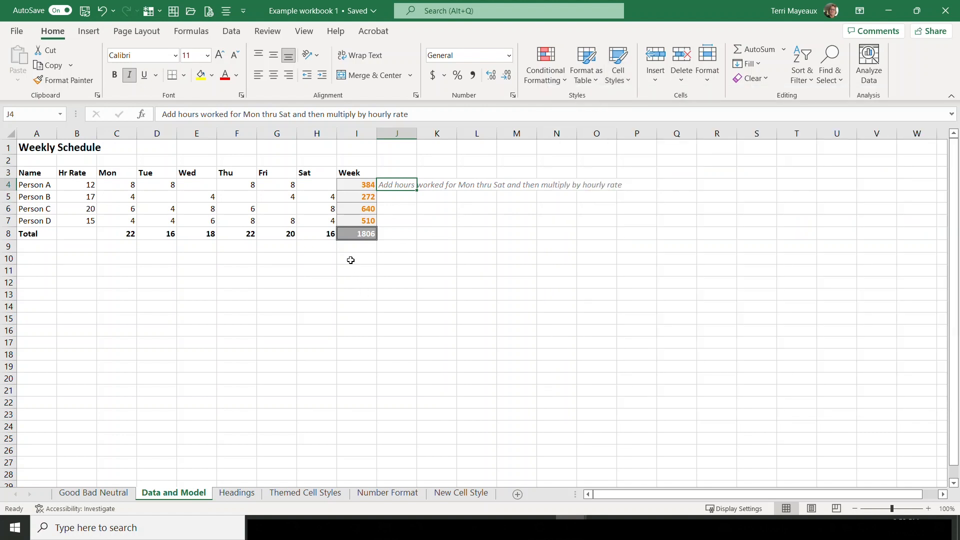
pyautogui.click(350, 260)
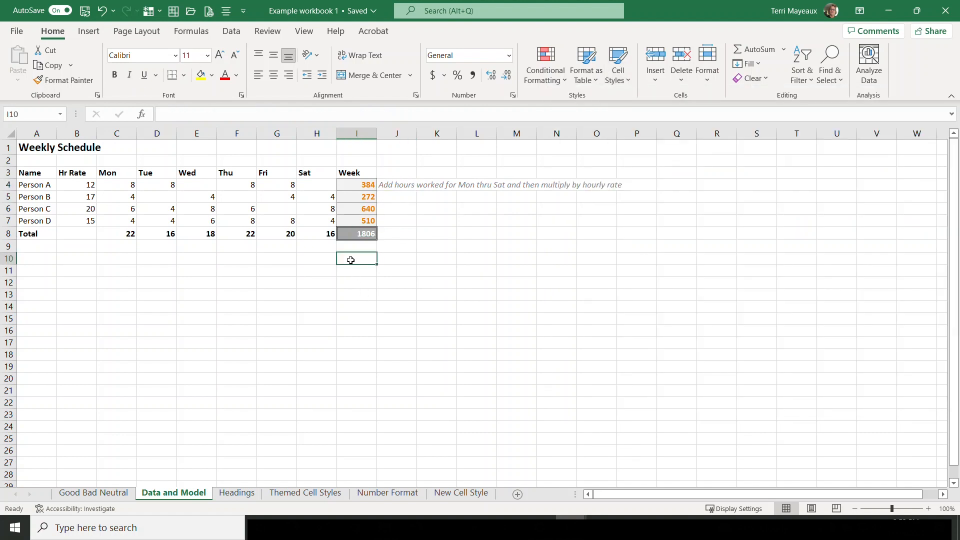
pyautogui.click(321, 259)
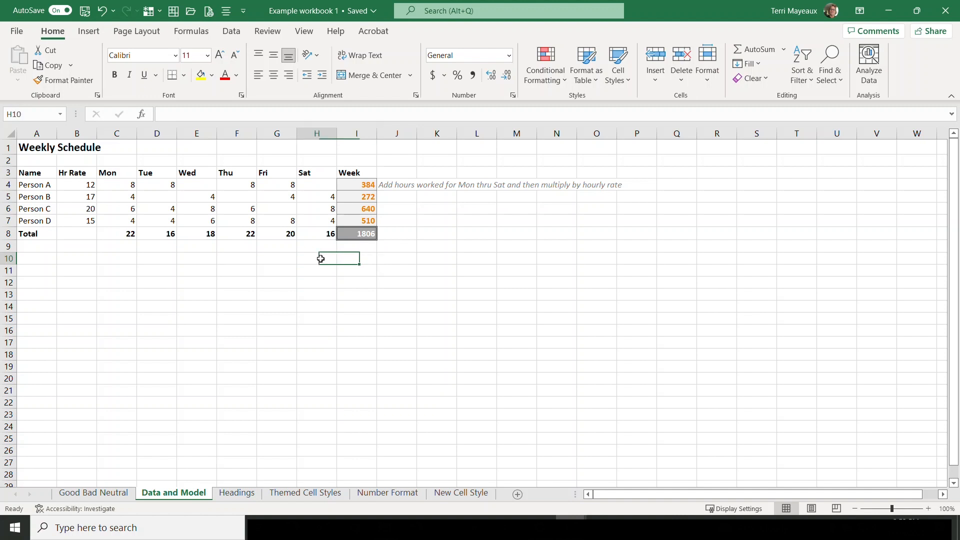
pyautogui.write('Total')
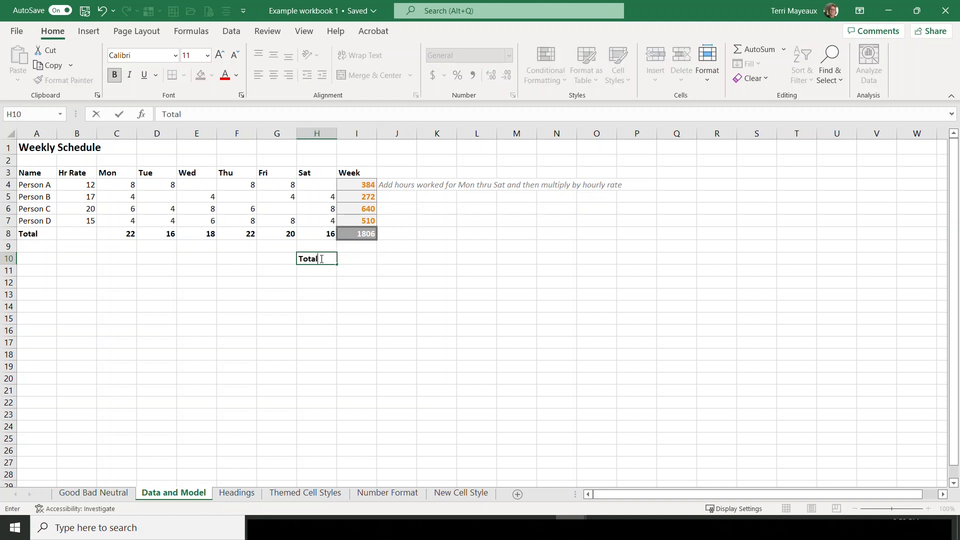
pyautogui.press('Tab')
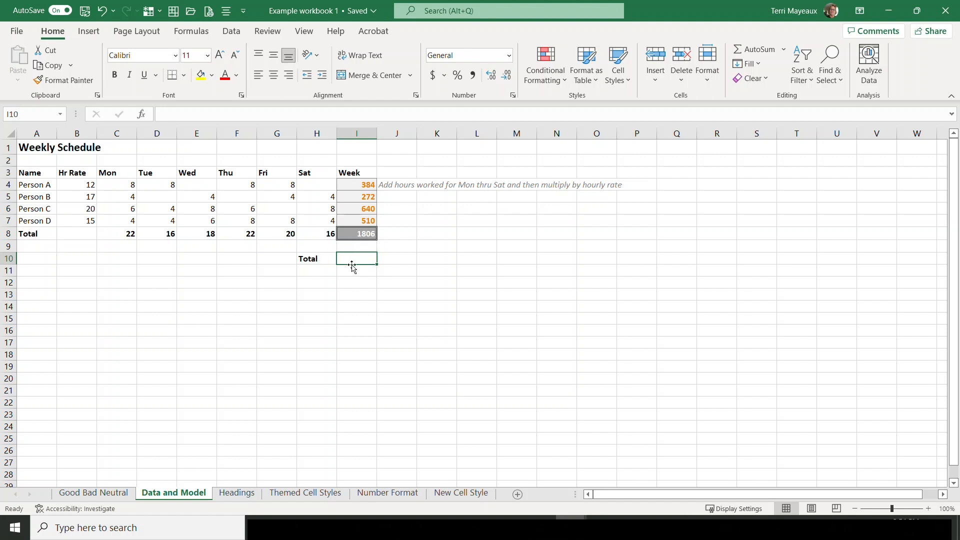
pyautogui.write('=')
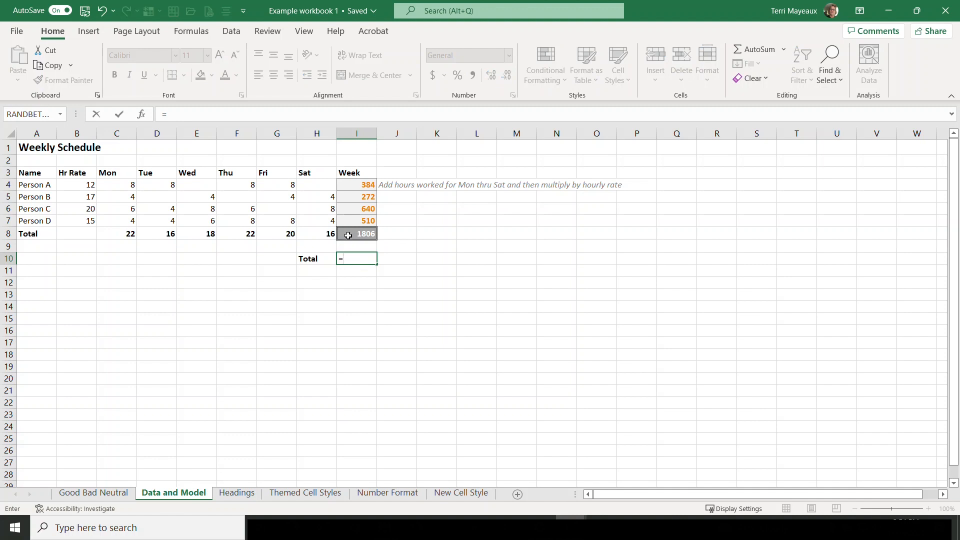
pyautogui.click(346, 236)
pyautogui.press('Return')
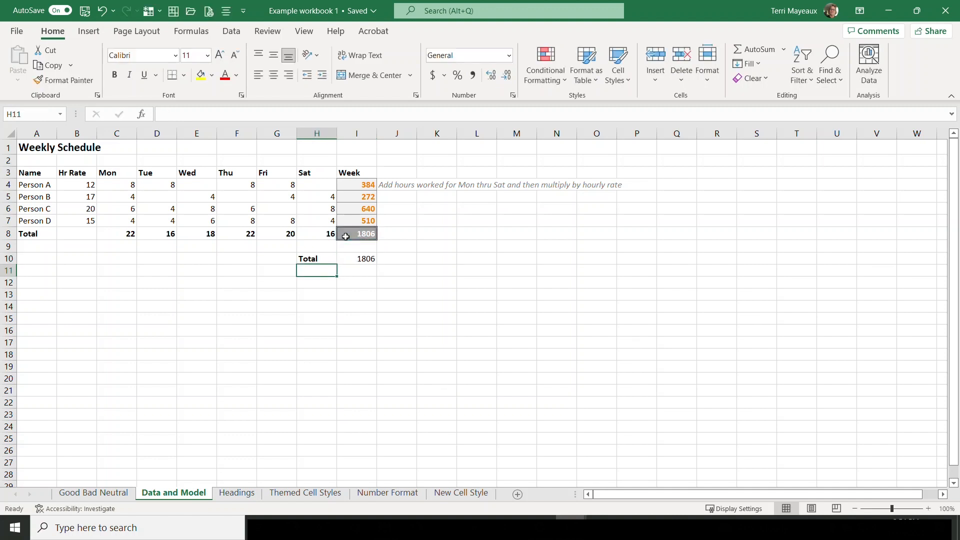
# Apply the Linked Cell style to the linked total in I10.
pyautogui.click(346, 259)
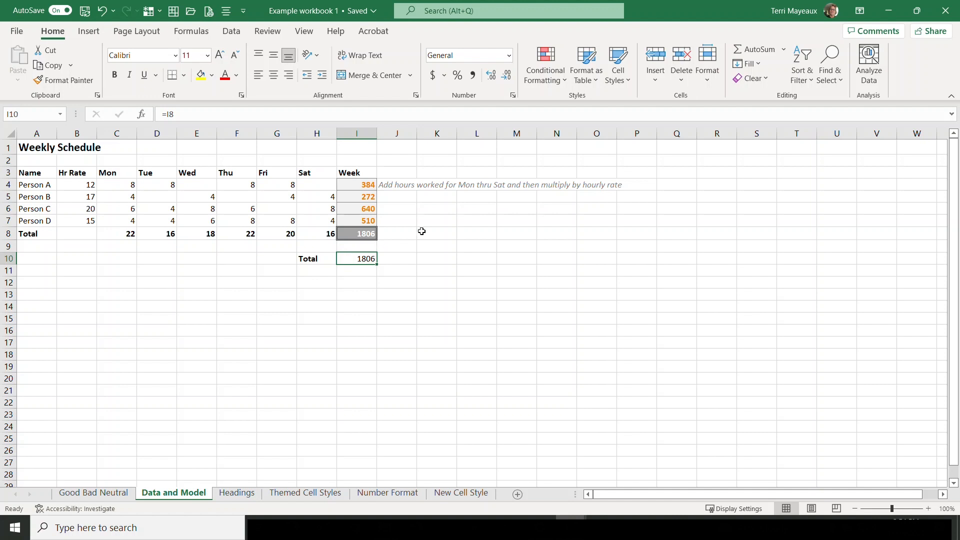
pyautogui.click(619, 70)
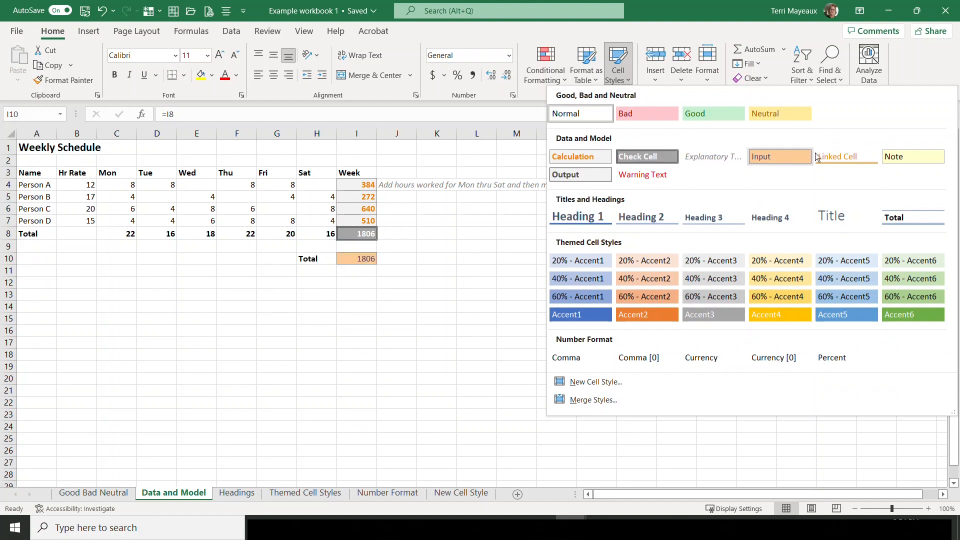
pyautogui.click(842, 155)
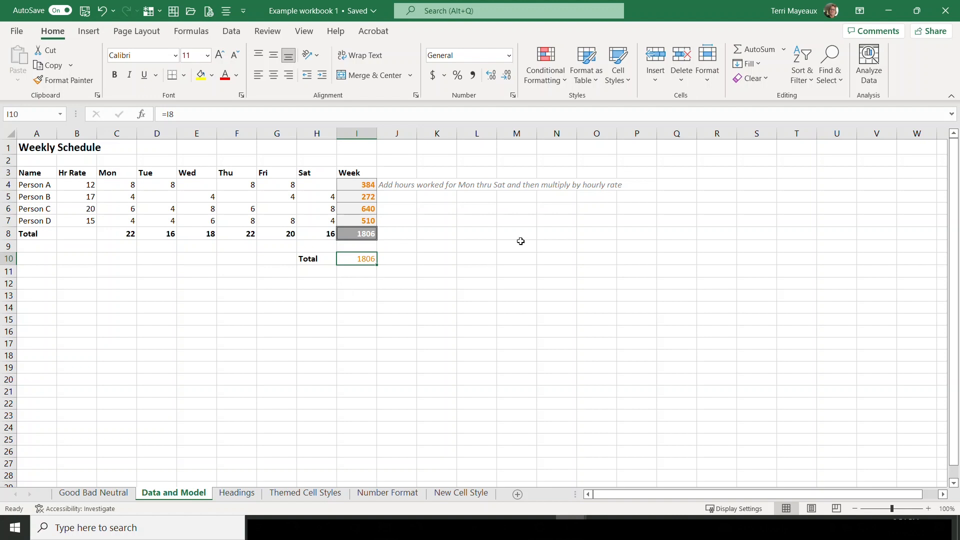
# Enter the note "we may need another employee by March" in cell B11.
pyautogui.click(629, 85)
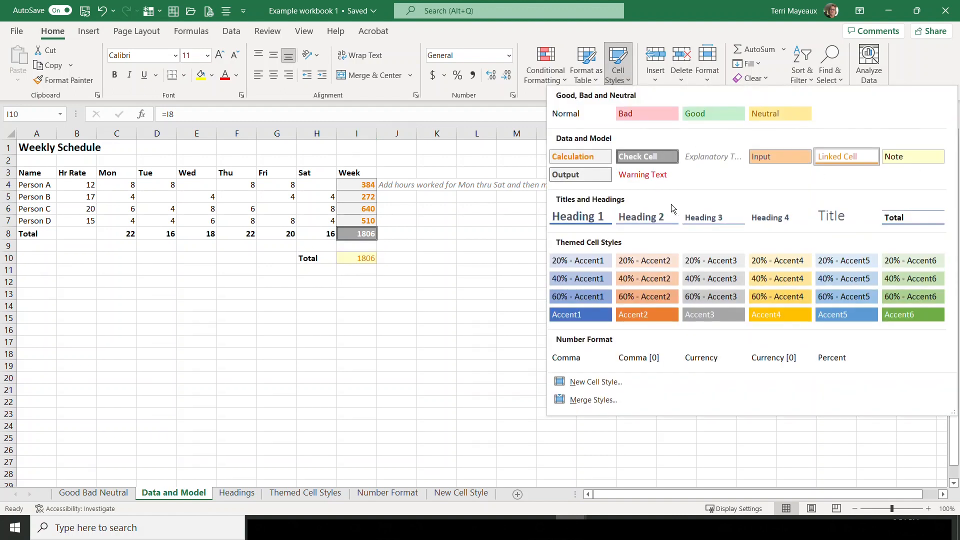
pyautogui.click(60, 258)
pyautogui.click(66, 271)
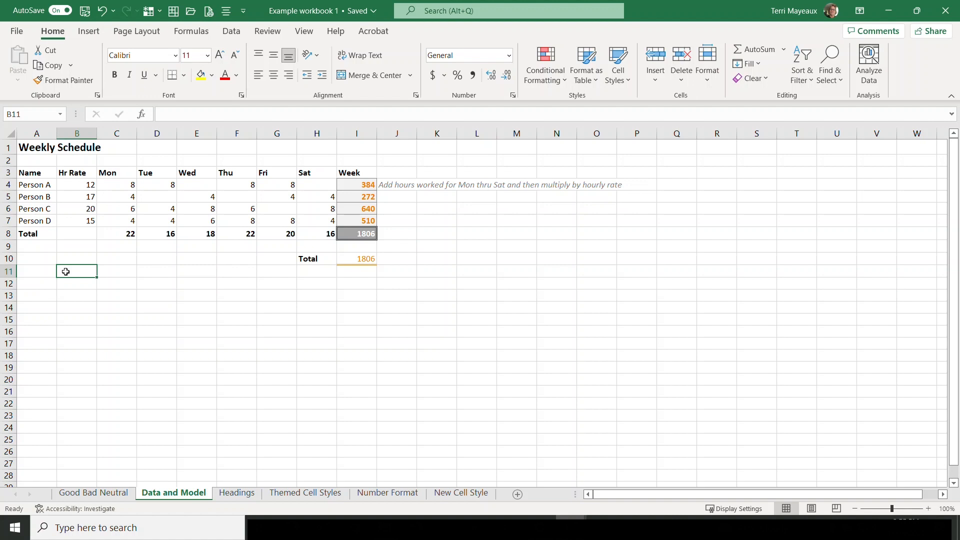
pyautogui.write('we may')
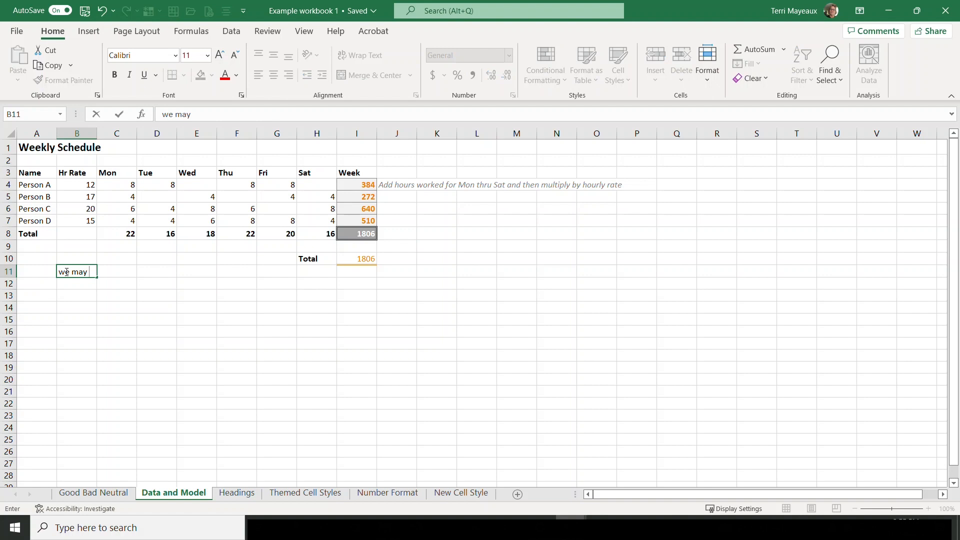
pyautogui.write(' need another empl')
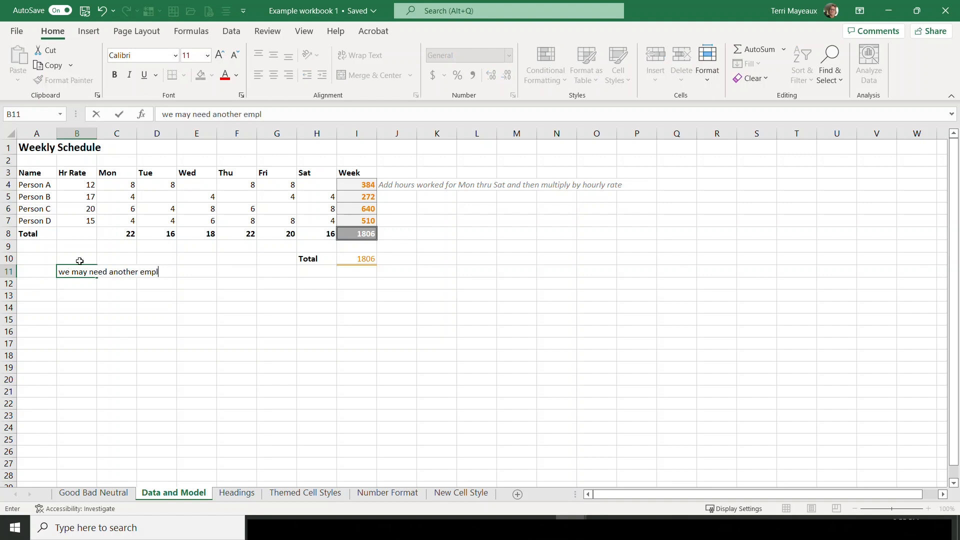
pyautogui.write('oyee by March')
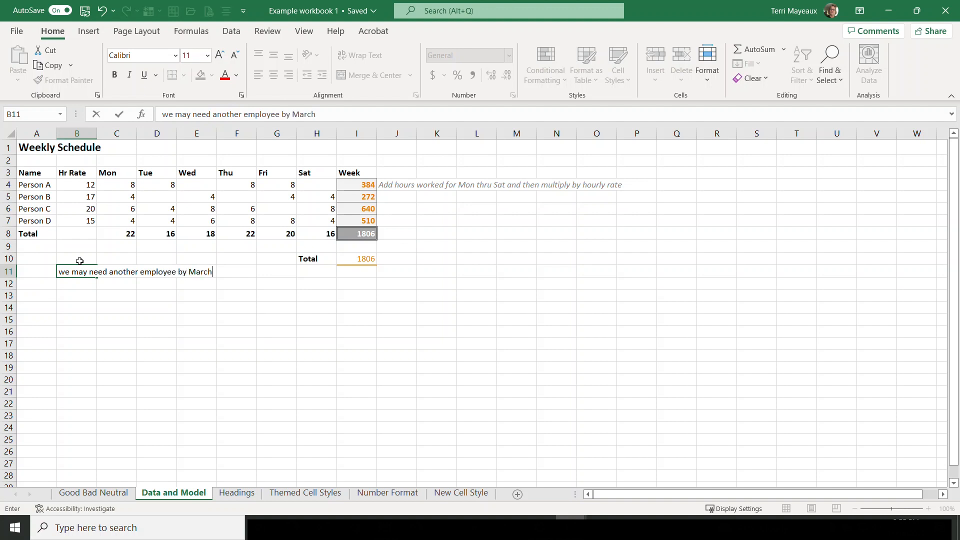
pyautogui.click(120, 114)
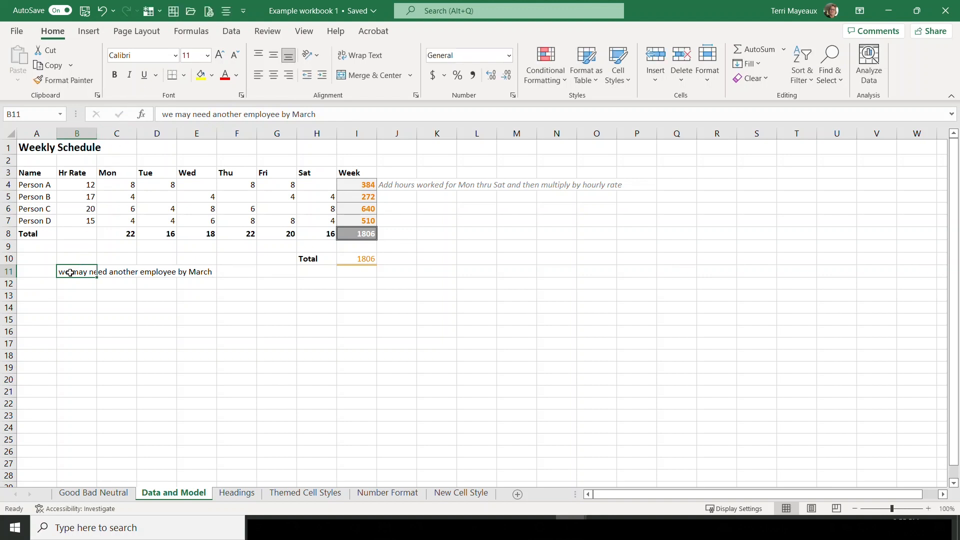
# Apply the Note cell style to B11 and extend it across B11:E11 to cover the whole staffing note.
pyautogui.click(630, 80)
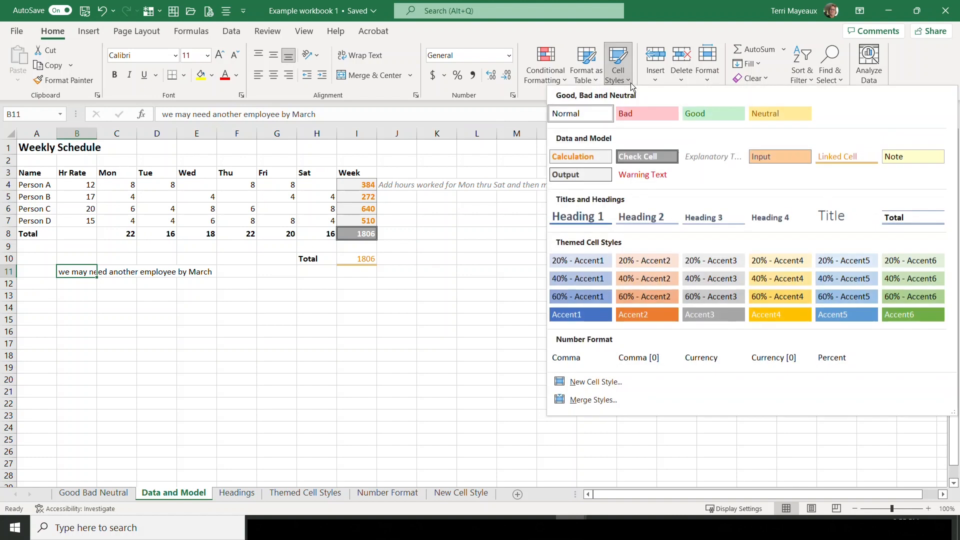
pyautogui.click(909, 155)
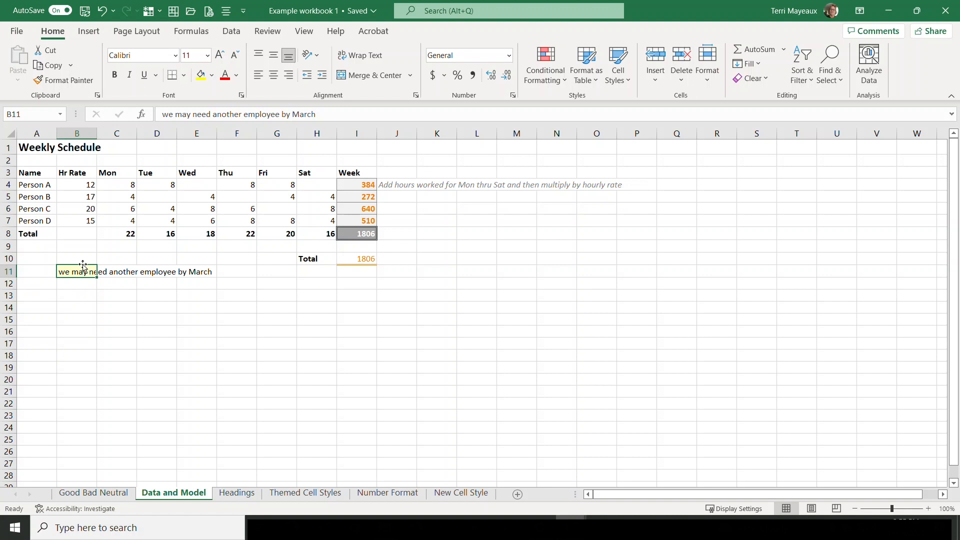
pyautogui.moveTo(95, 273); pyautogui.dragTo(194, 272)
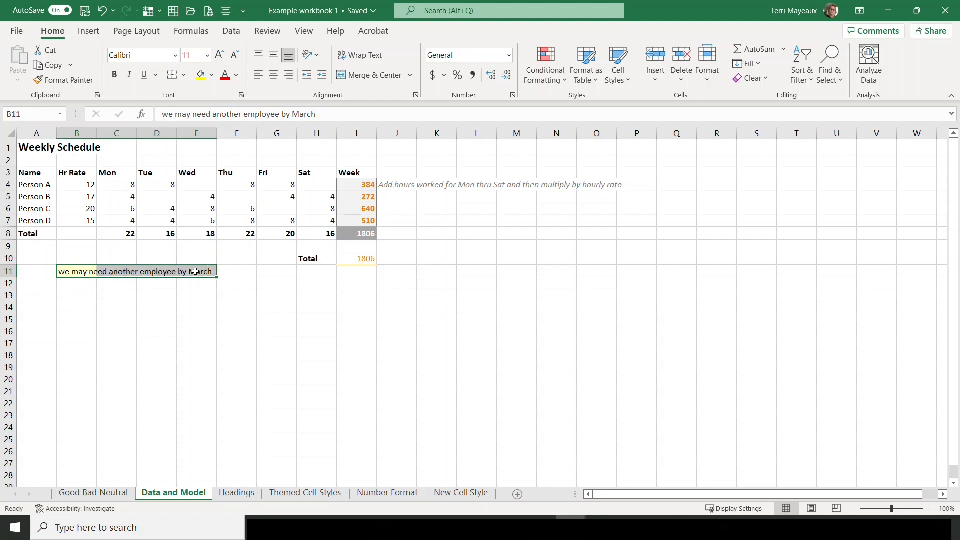
pyautogui.click(629, 81)
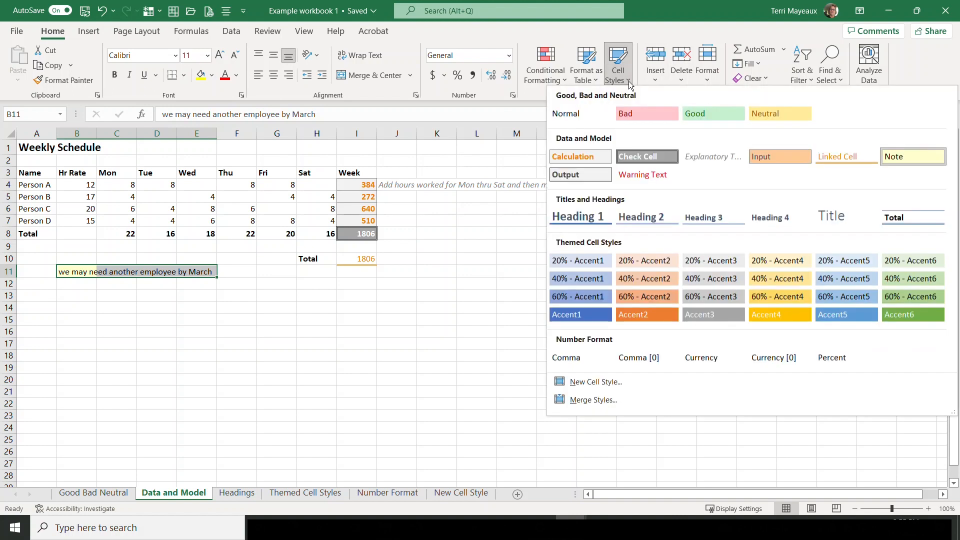
pyautogui.click(905, 157)
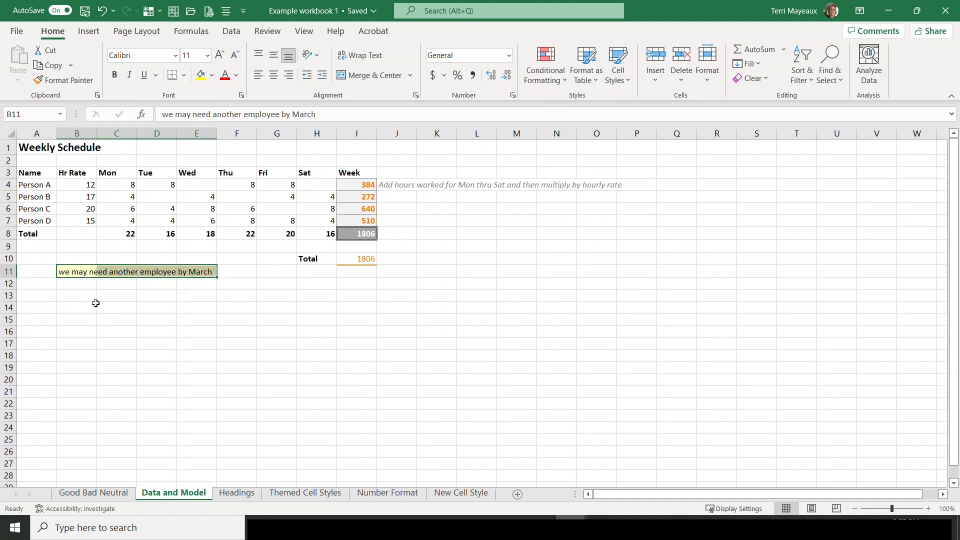
pyautogui.click(41, 272)
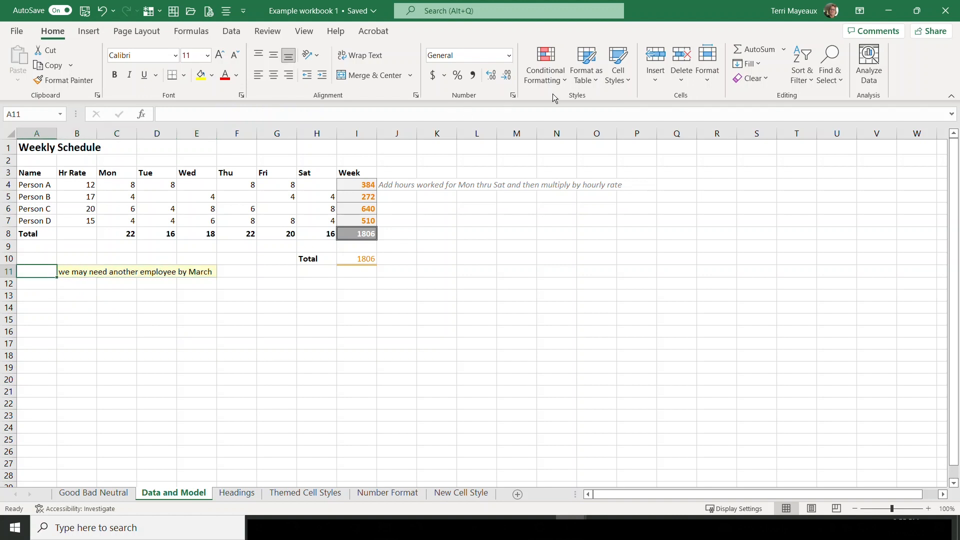
# Enter the reminder "Double check of hours worked and hr rate." in cell I11, below the linked total.
pyautogui.click(628, 83)
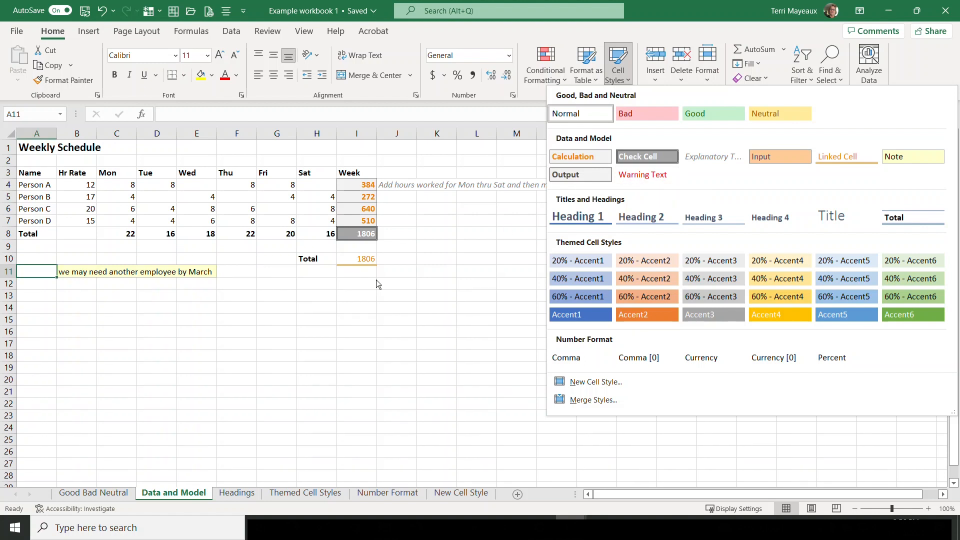
pyautogui.click(355, 271)
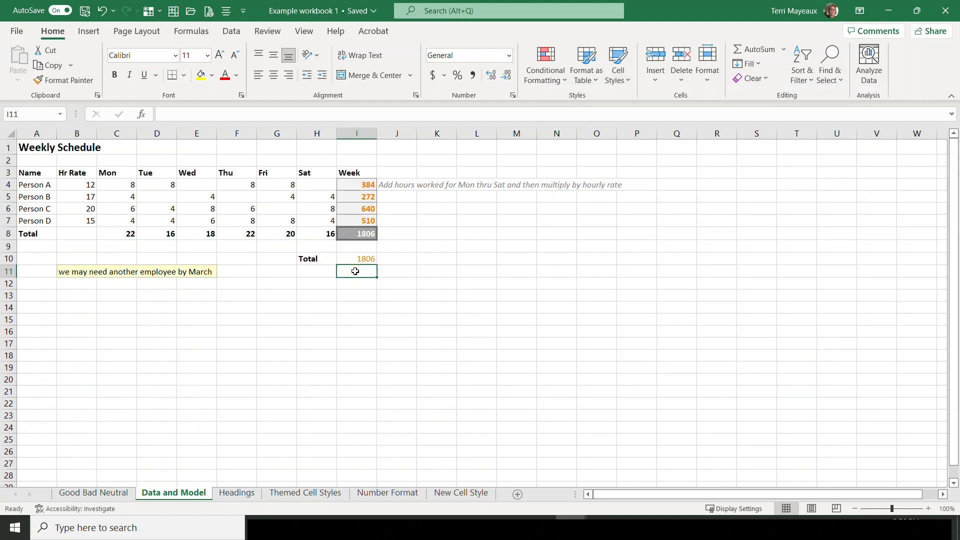
pyautogui.write('D')
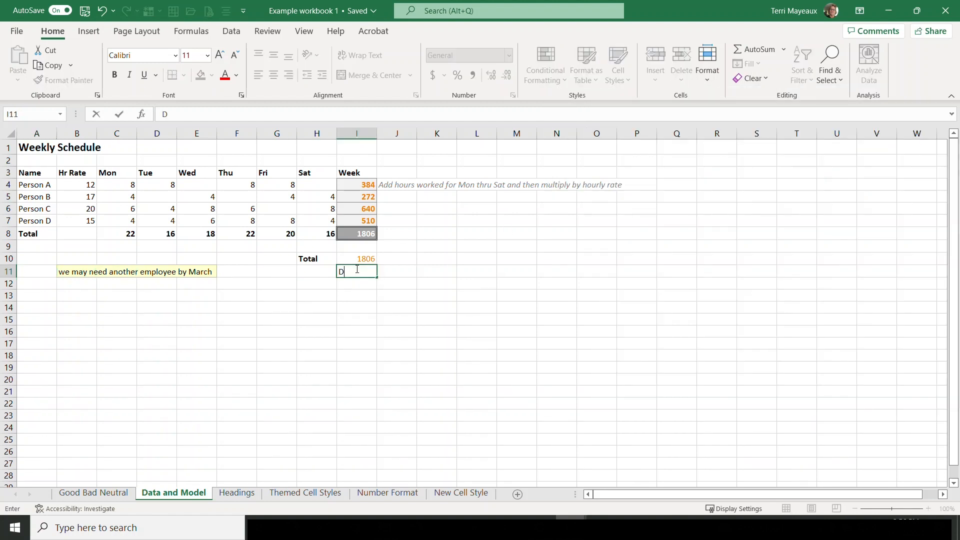
pyautogui.write('ouble check of hou')
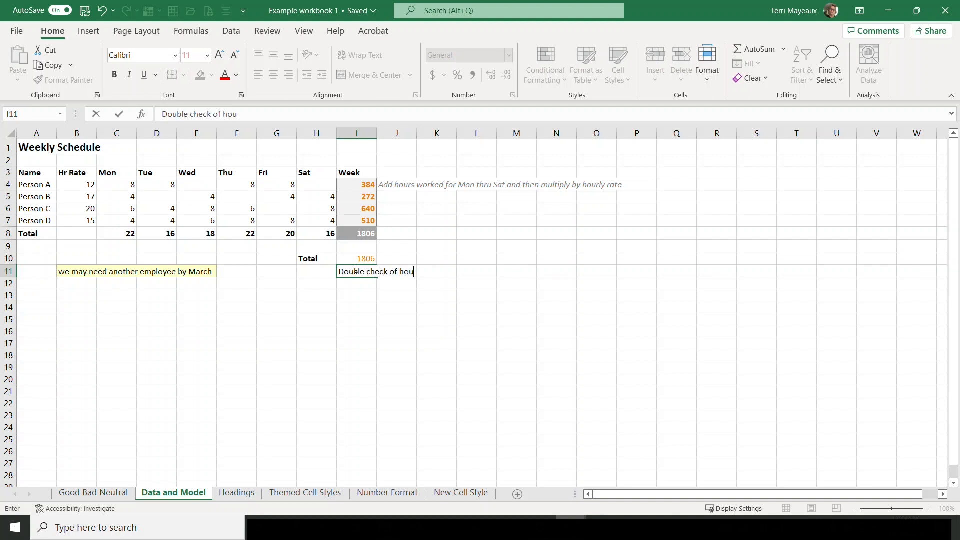
pyautogui.write('rs worked and hr')
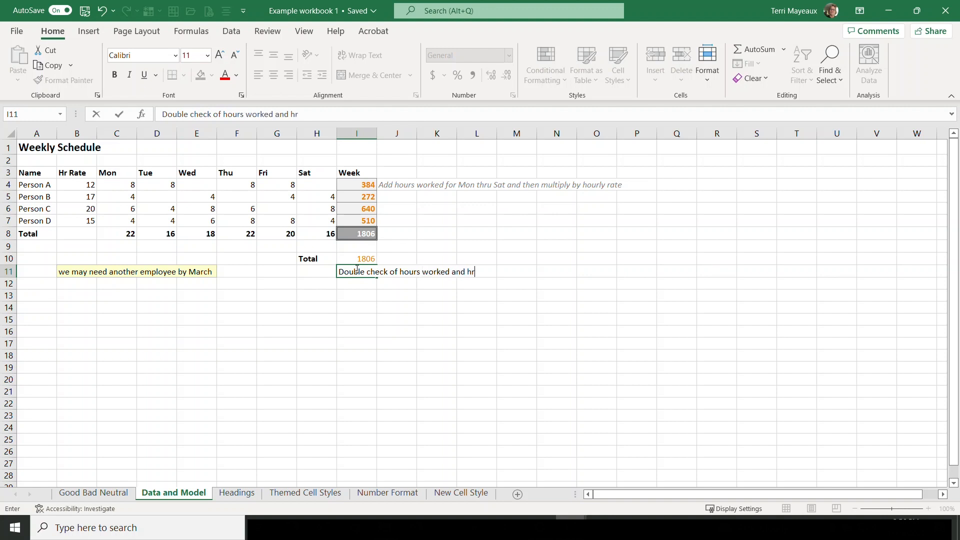
pyautogui.write(' rate.')
pyautogui.click(503, 268)
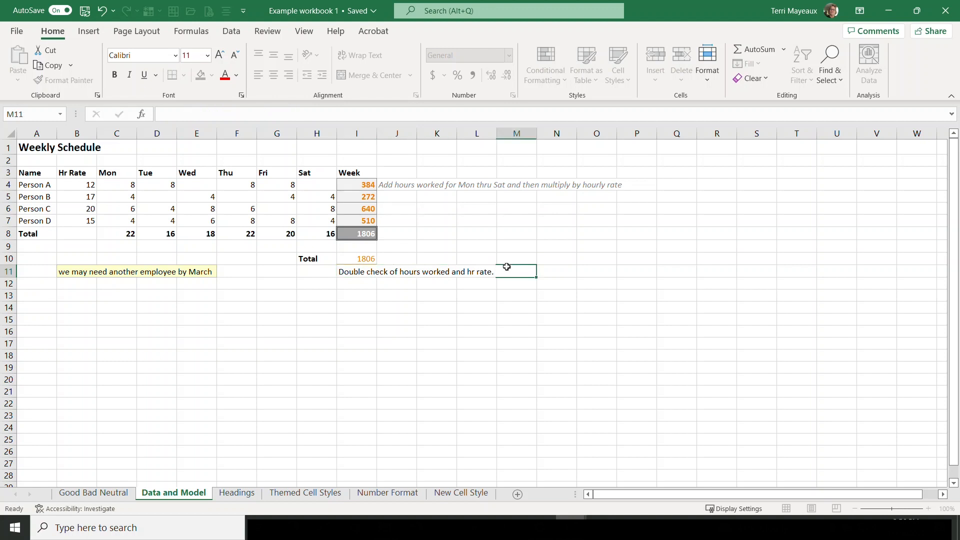
# Apply the Warning Text cell style to the reminder in I11.
pyautogui.click(356, 274)
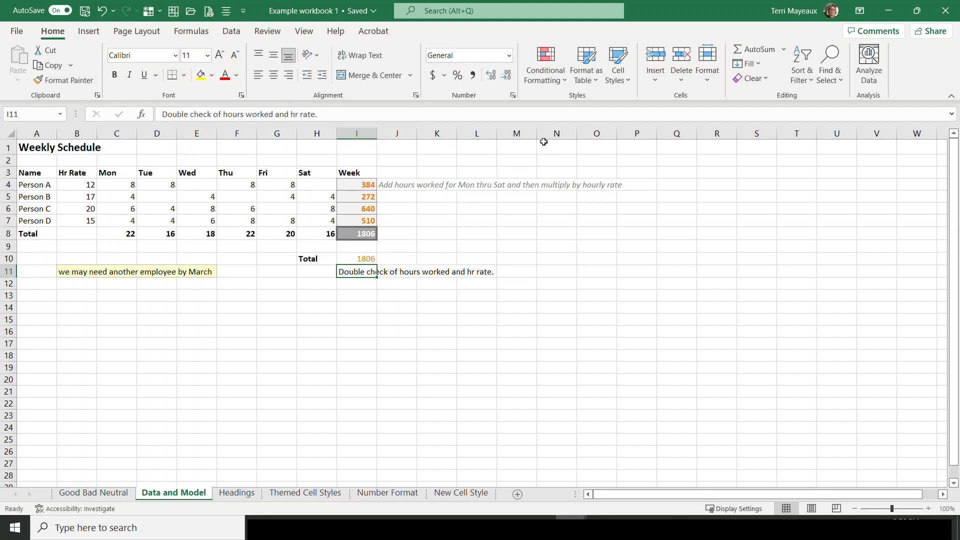
pyautogui.click(628, 80)
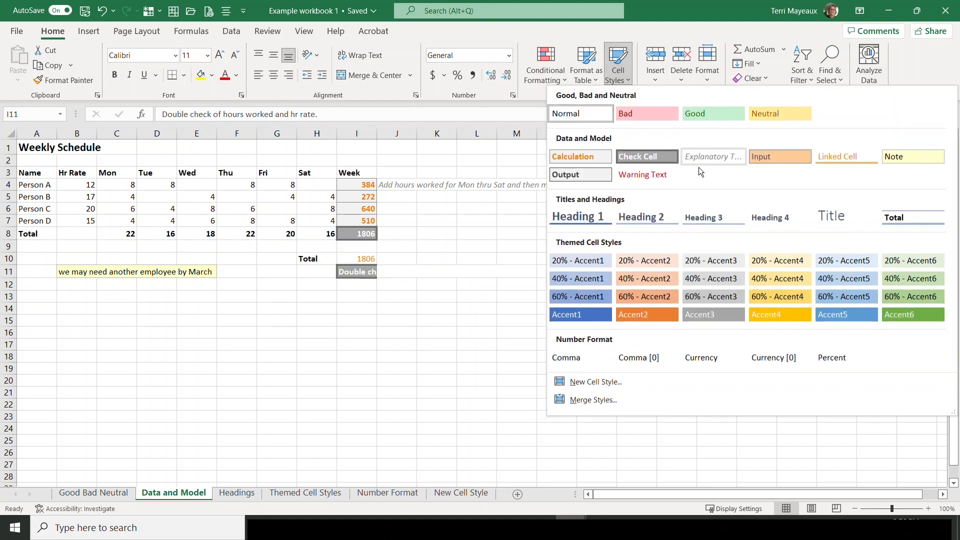
pyautogui.click(649, 175)
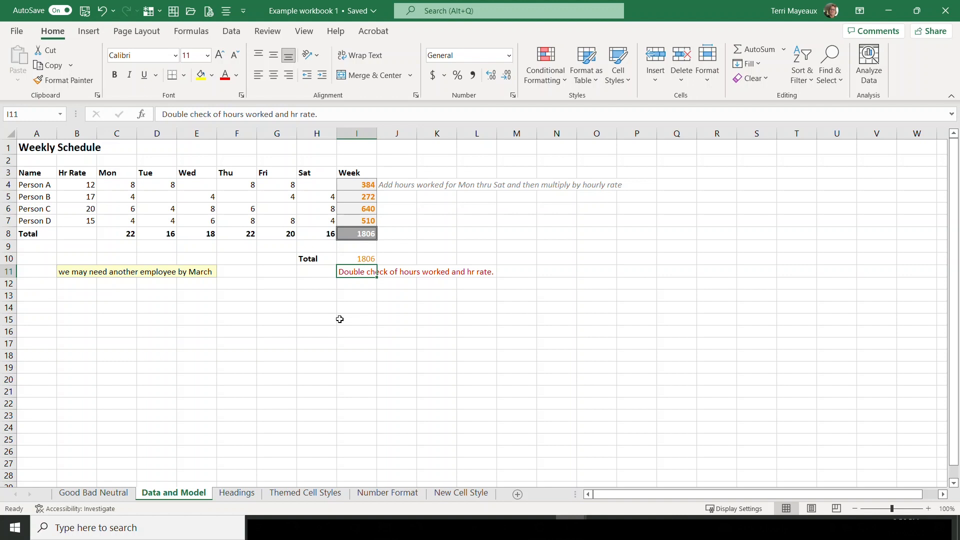
# Apply the Title cell style to the Profit and Loss Statement heading in A1 on the Headings sheet.
pyautogui.hotkey('ctrl', 'pagedown')
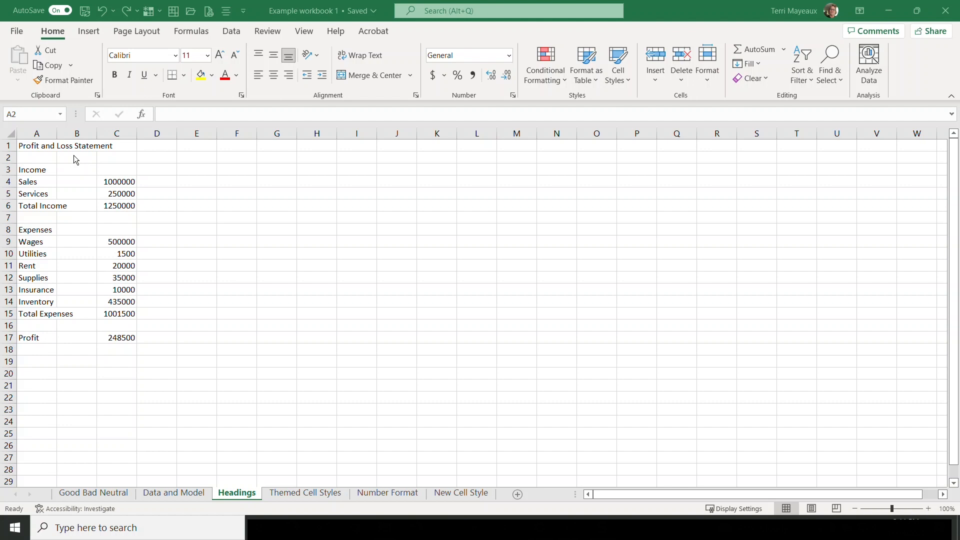
pyautogui.click(36, 143)
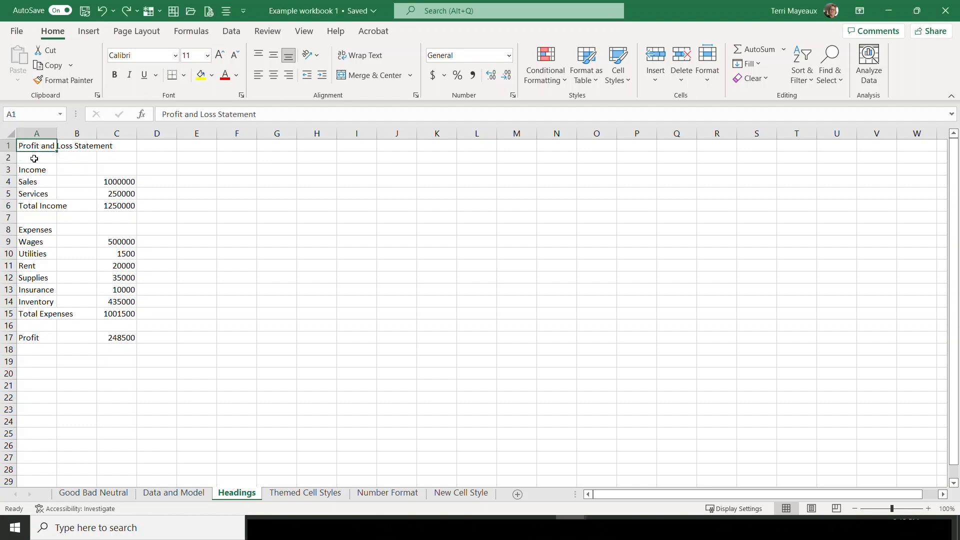
pyautogui.click(628, 79)
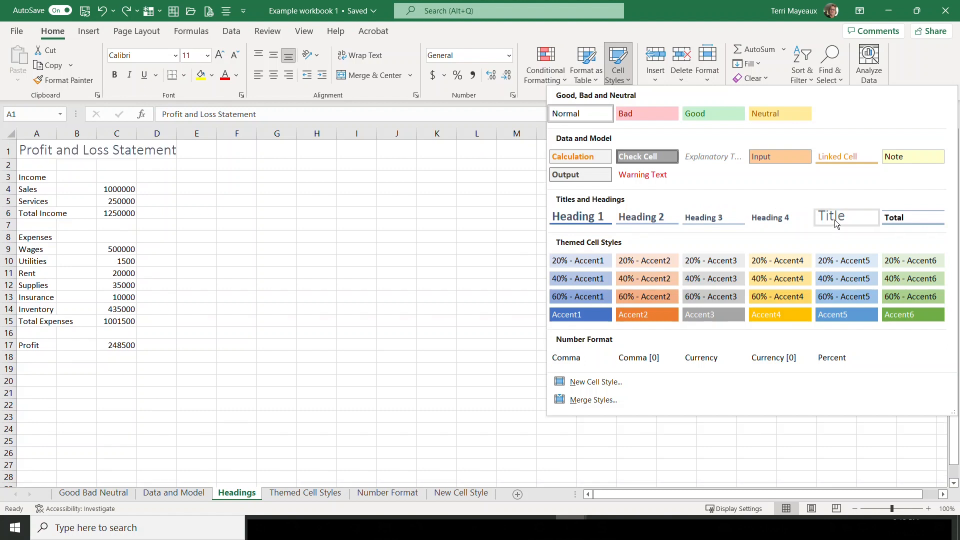
pyautogui.click(834, 217)
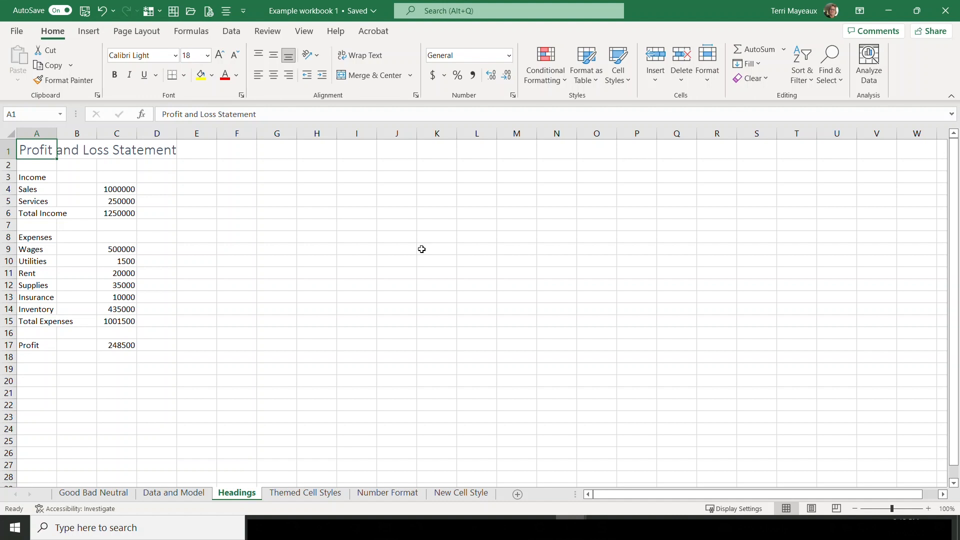
# Apply the Heading 1 cell style to the Income and Expenses labels in A3 and A8 together.
pyautogui.click(36, 178)
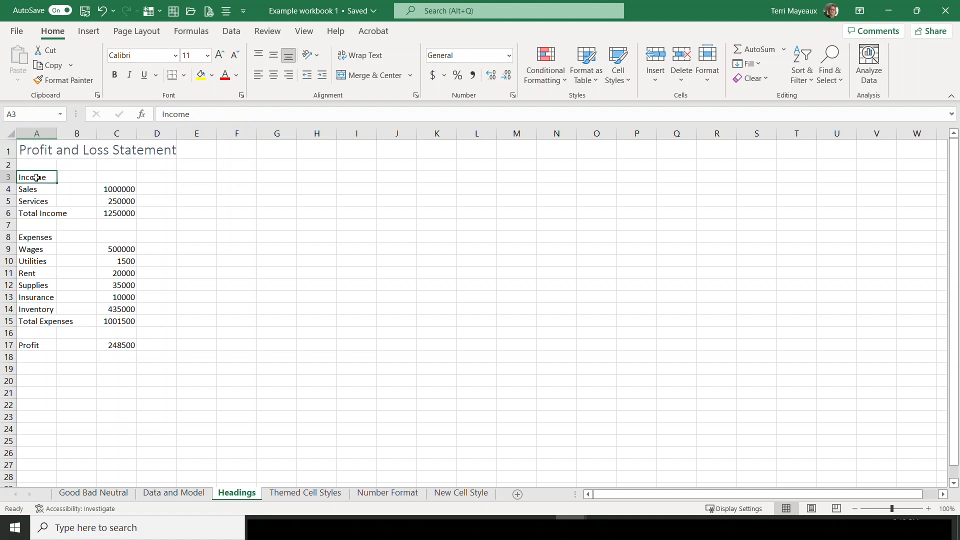
pyautogui.keyDown('ctrl'); pyautogui.click(37, 238); pyautogui.keyUp('ctrl')
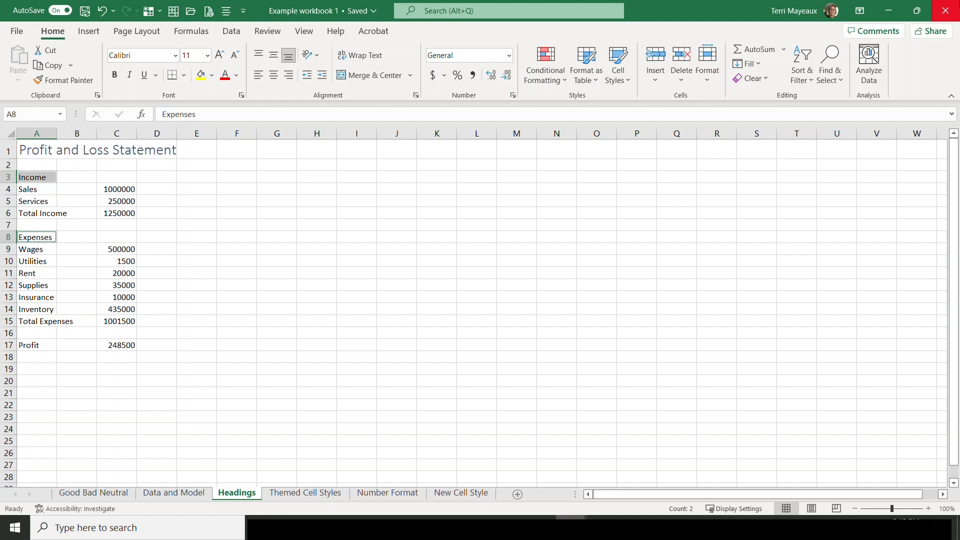
pyautogui.click(629, 79)
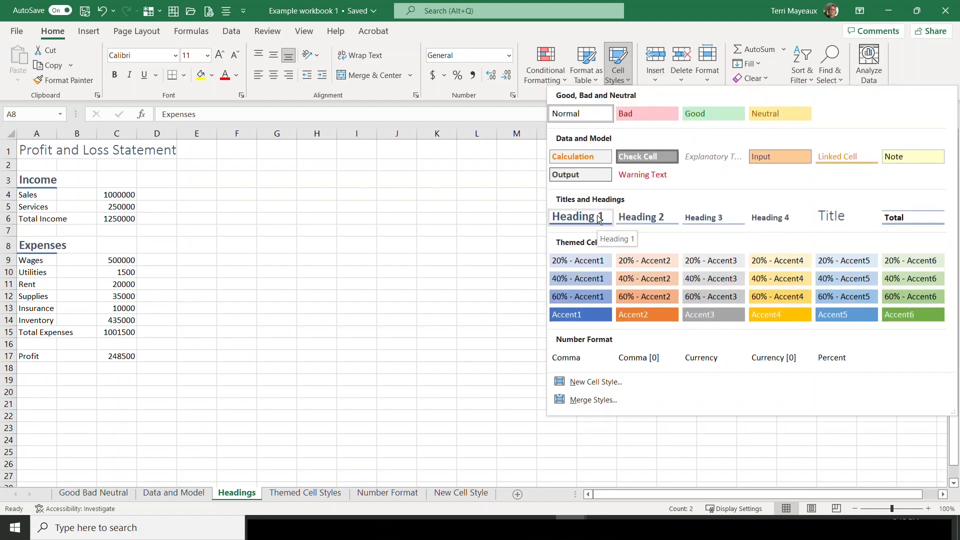
pyautogui.click(597, 216)
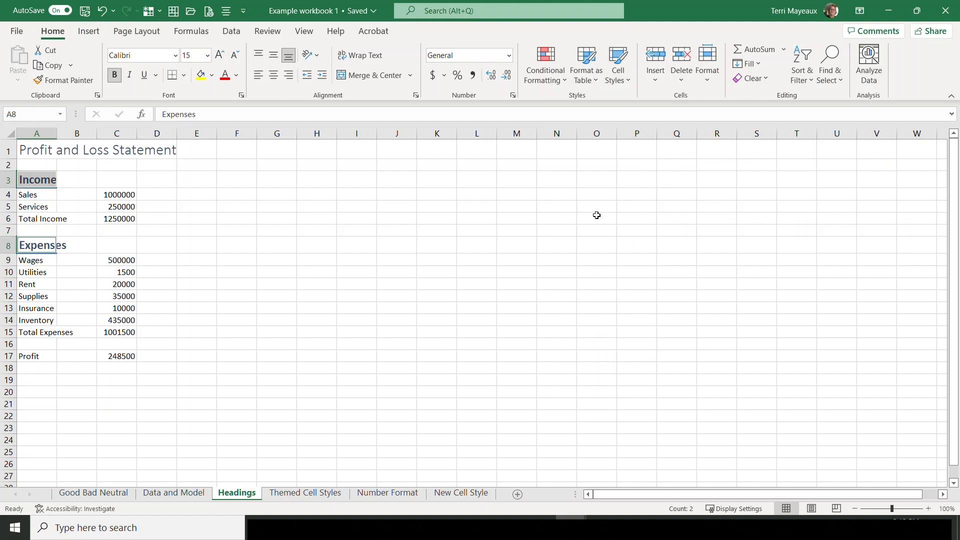
pyautogui.click(225, 203)
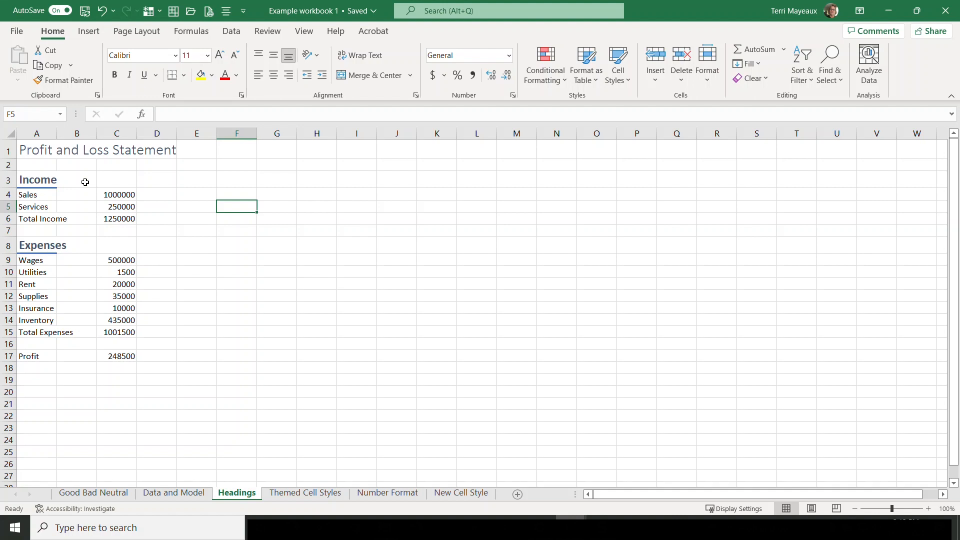
# Apply the Heading 4 cell style to the Profit label in A17.
pyautogui.click(39, 357)
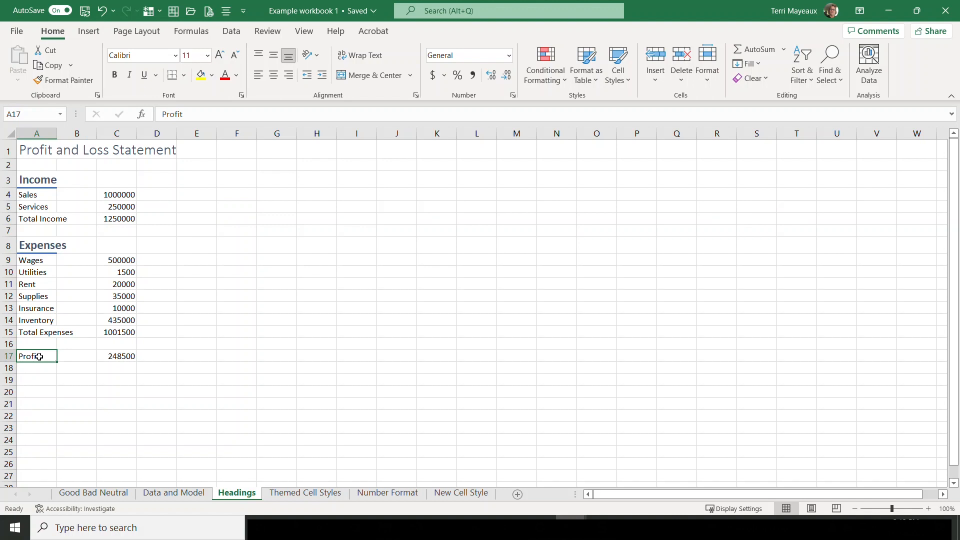
pyautogui.click(628, 80)
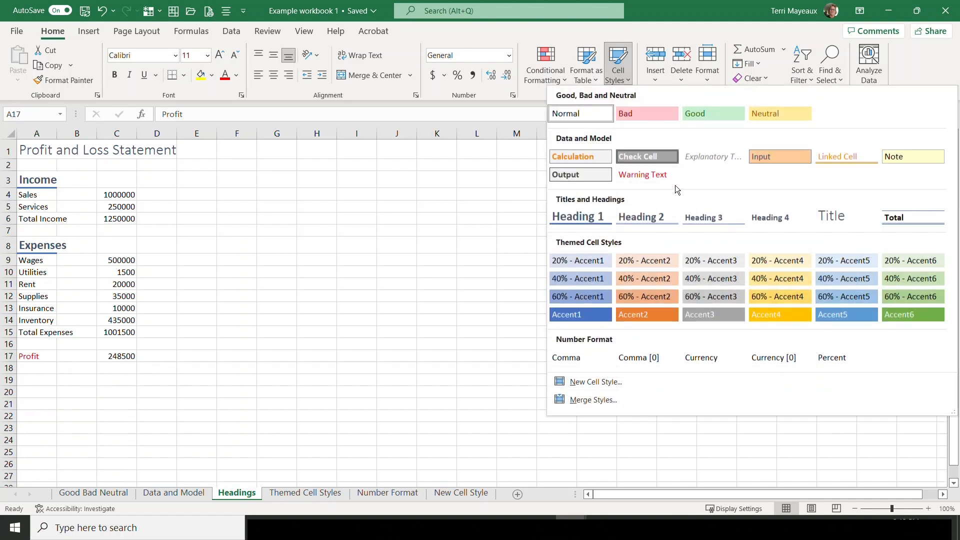
pyautogui.click(778, 220)
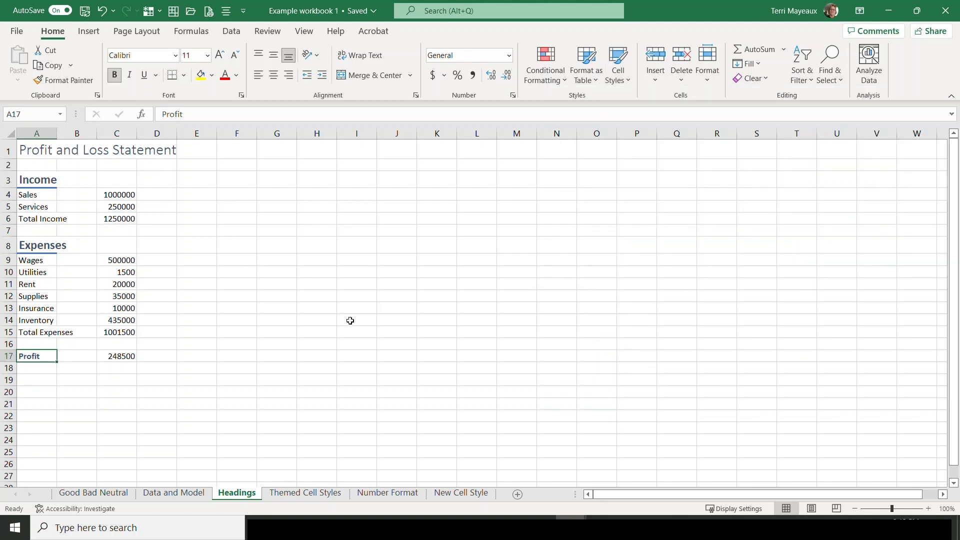
# Apply the Total cell style to the profit amount in C17.
pyautogui.click(119, 356)
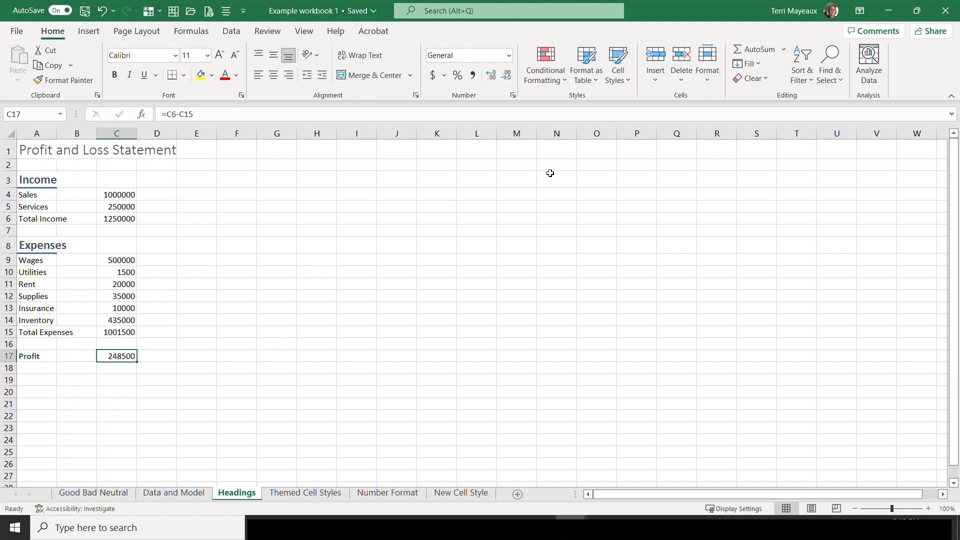
pyautogui.click(626, 78)
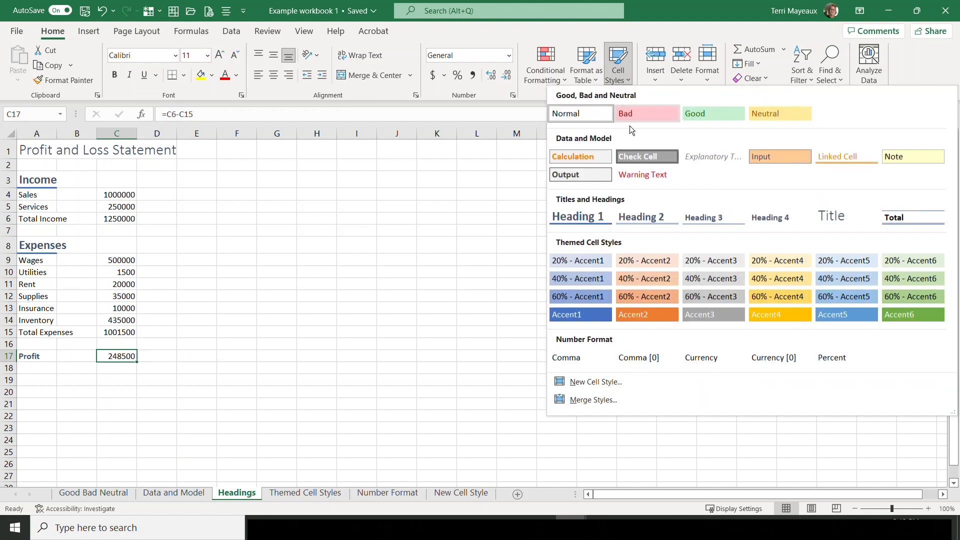
pyautogui.click(904, 216)
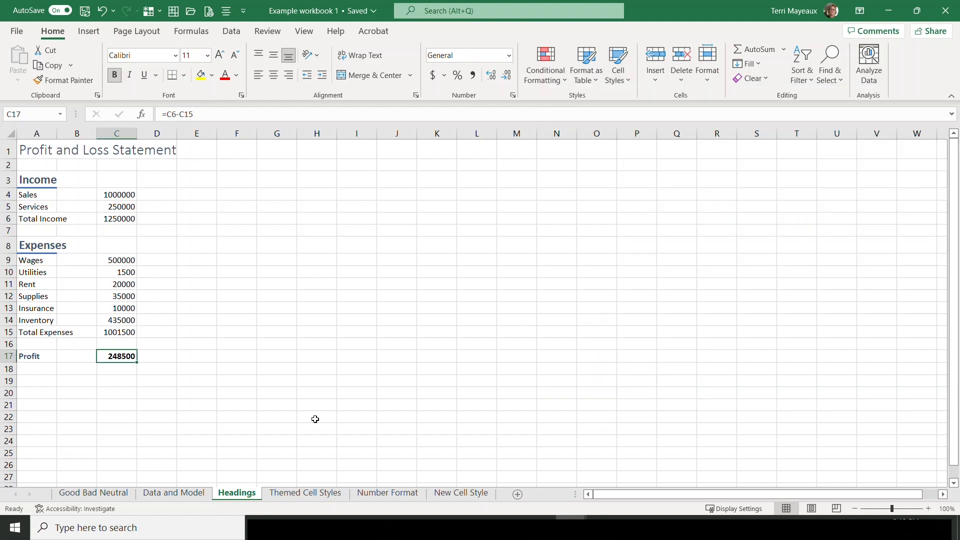
pyautogui.click(75, 409)
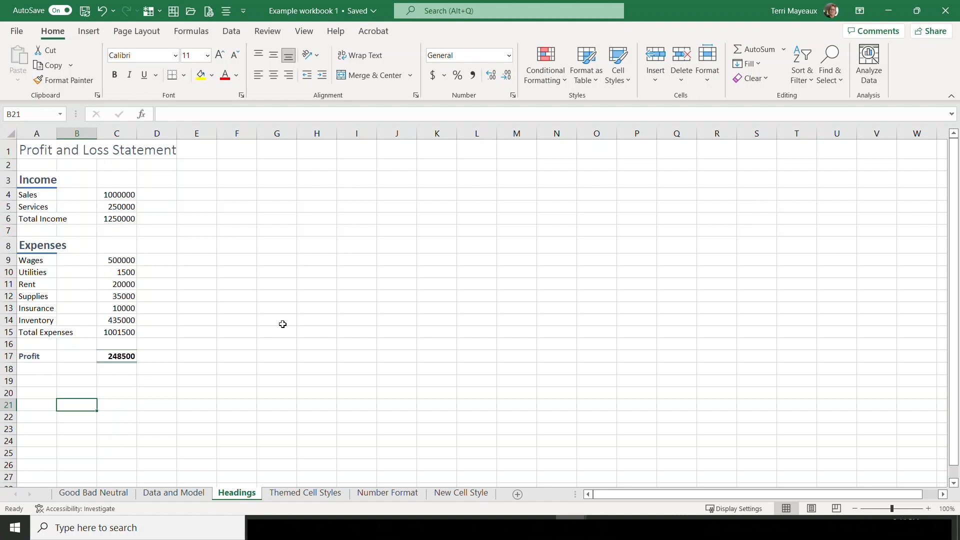
# Format the profit in C17 with the Accounting dollar format and the amounts in C4:C15 with the comma style.
pyautogui.click(107, 355)
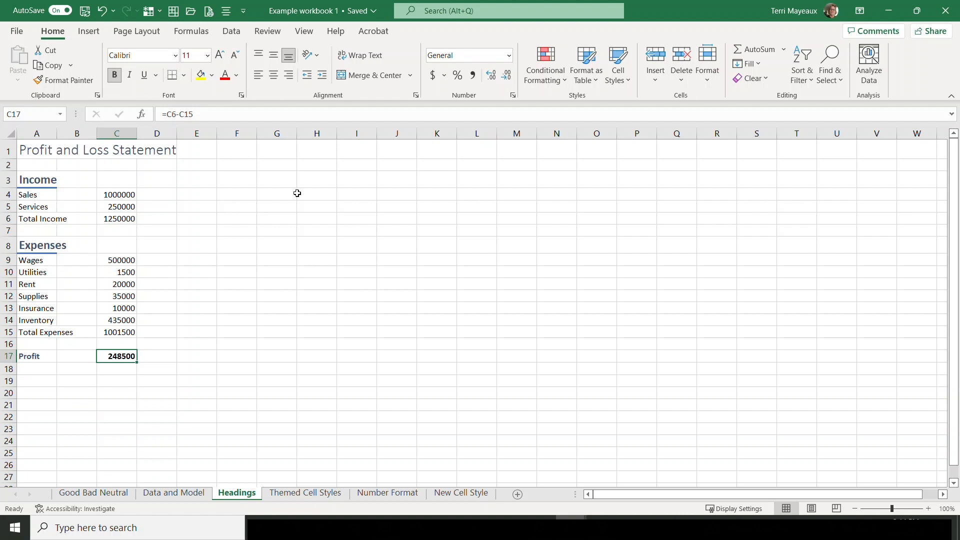
pyautogui.click(433, 78)
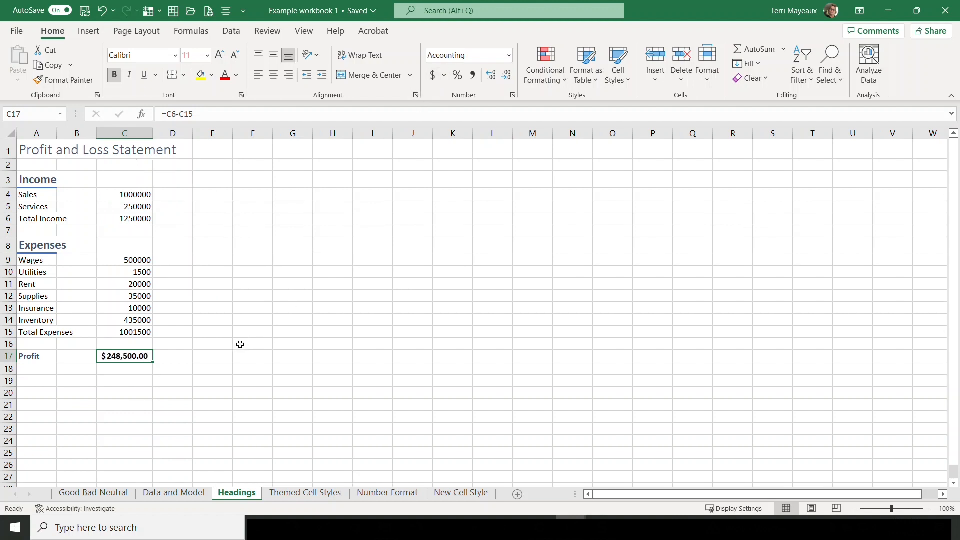
pyautogui.moveTo(116, 195); pyautogui.dragTo(136, 332)
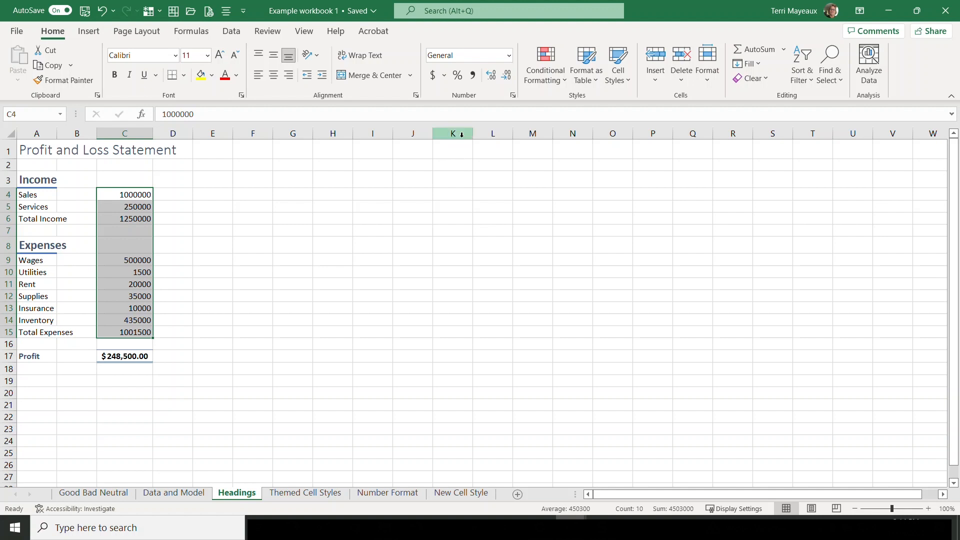
pyautogui.click(472, 75)
pyautogui.click(223, 294)
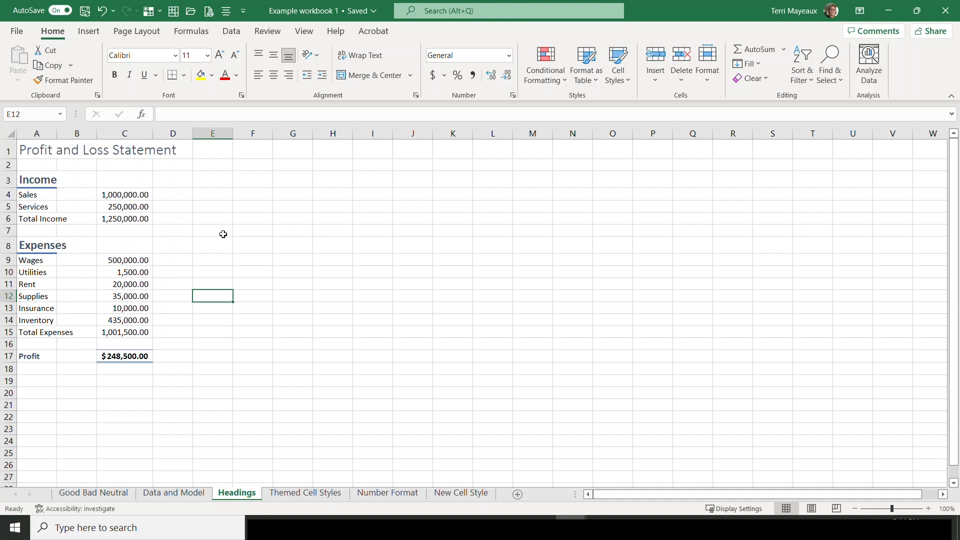
# Apply the Title cell style to the xx Quarter Grades heading in A1 on the Themed Cell Styles sheet.
pyautogui.hotkey('ctrl', 'pagedown')
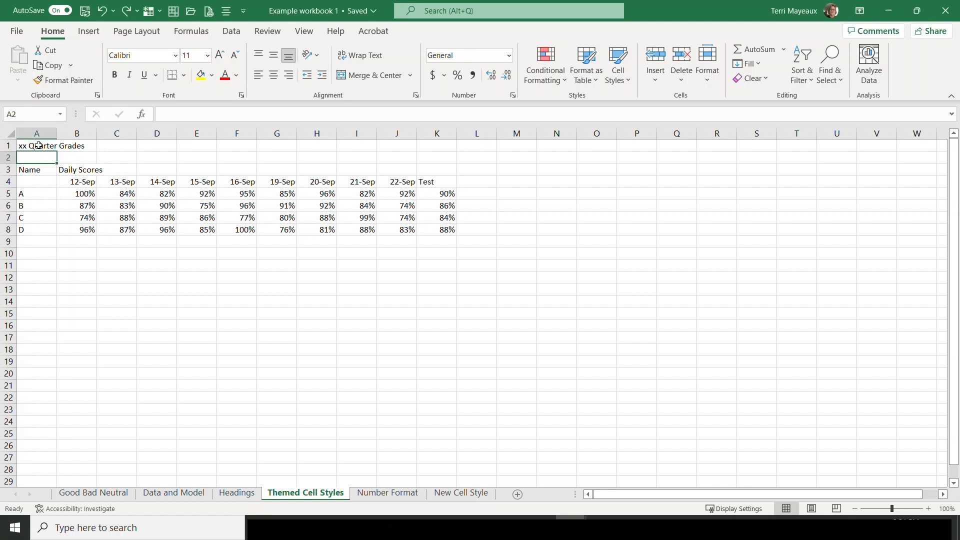
pyautogui.click(38, 145)
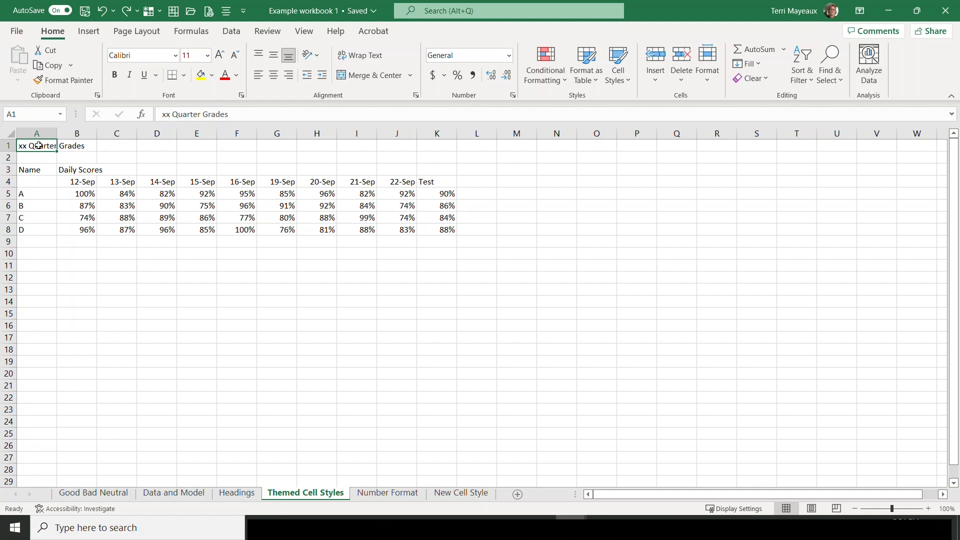
pyautogui.click(627, 79)
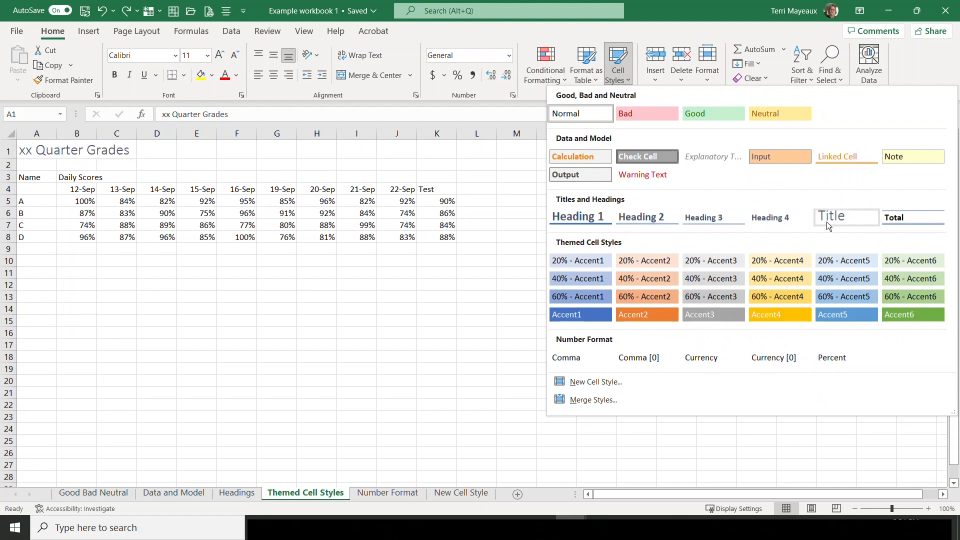
pyautogui.click(836, 214)
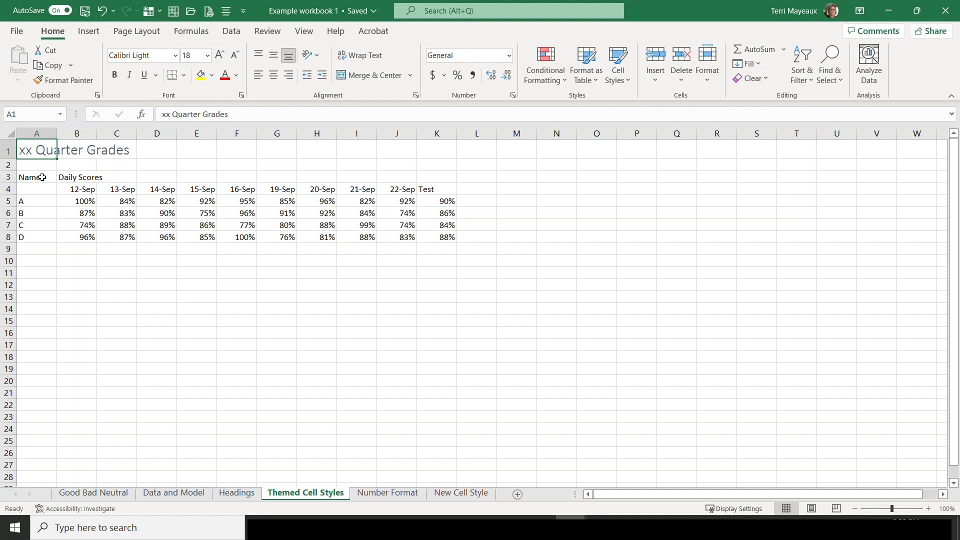
# Apply the Heading 1 cell style to the Name and Daily Scores headers in A3:B3.
pyautogui.moveTo(43, 177); pyautogui.dragTo(65, 175)
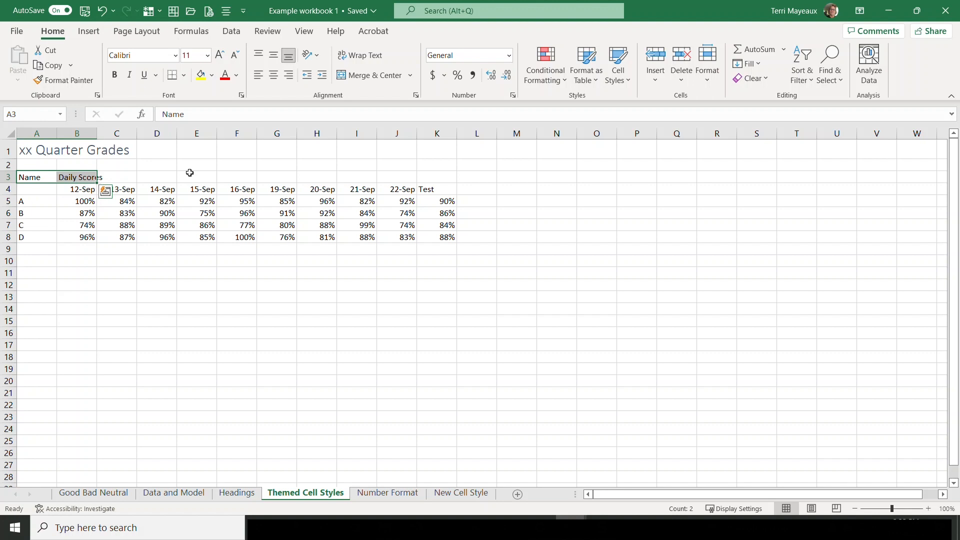
pyautogui.click(628, 80)
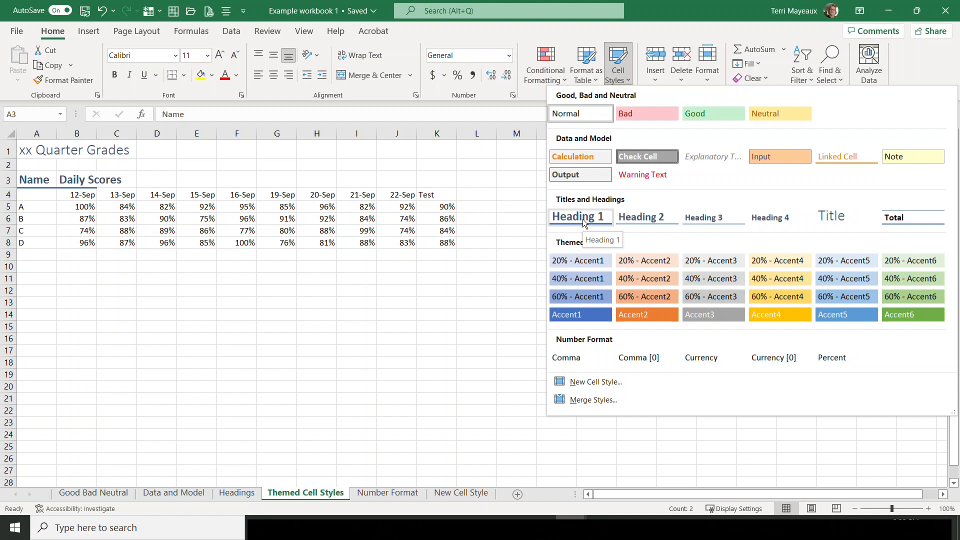
pyautogui.click(583, 220)
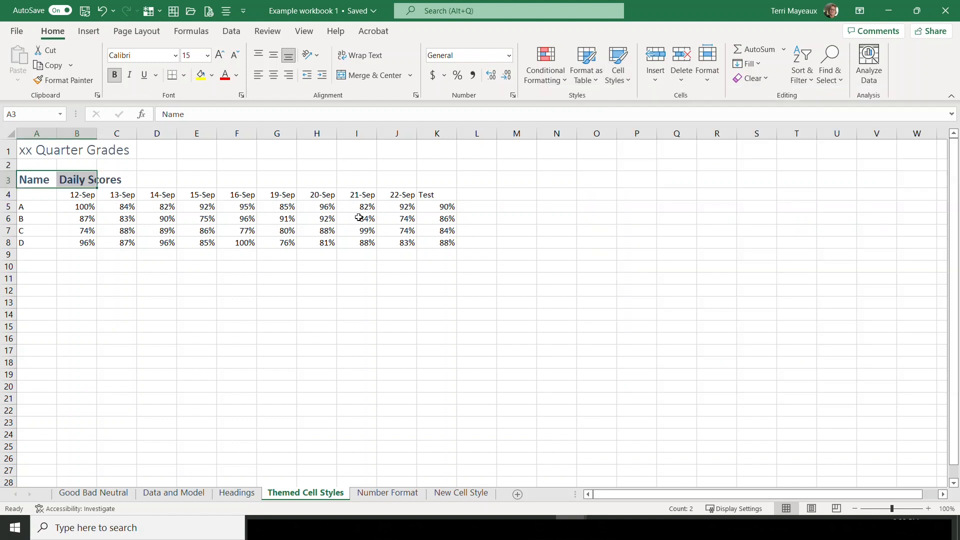
pyautogui.click(41, 264)
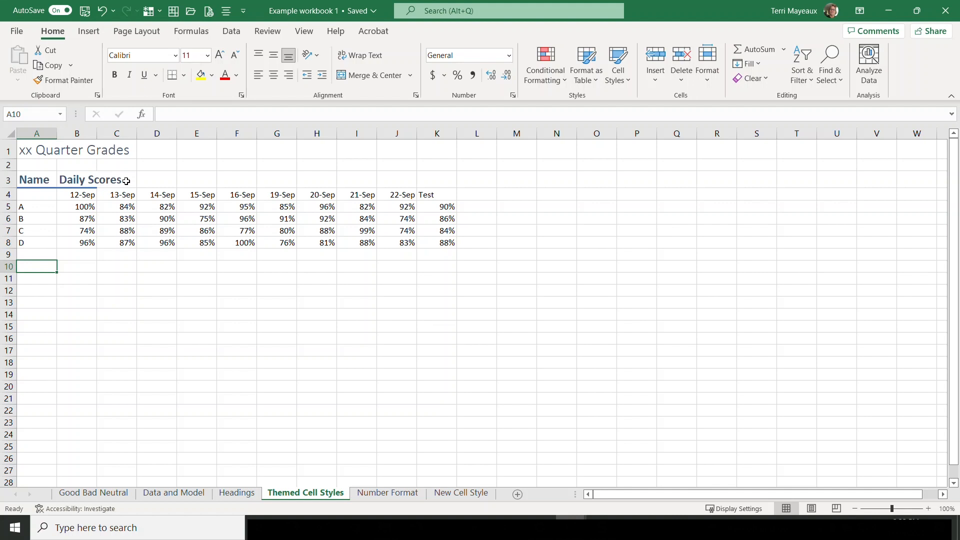
# Extend the Heading 1 cell style across B3:C3 so its underline covers the full Daily Scores header.
pyautogui.click(90, 179)
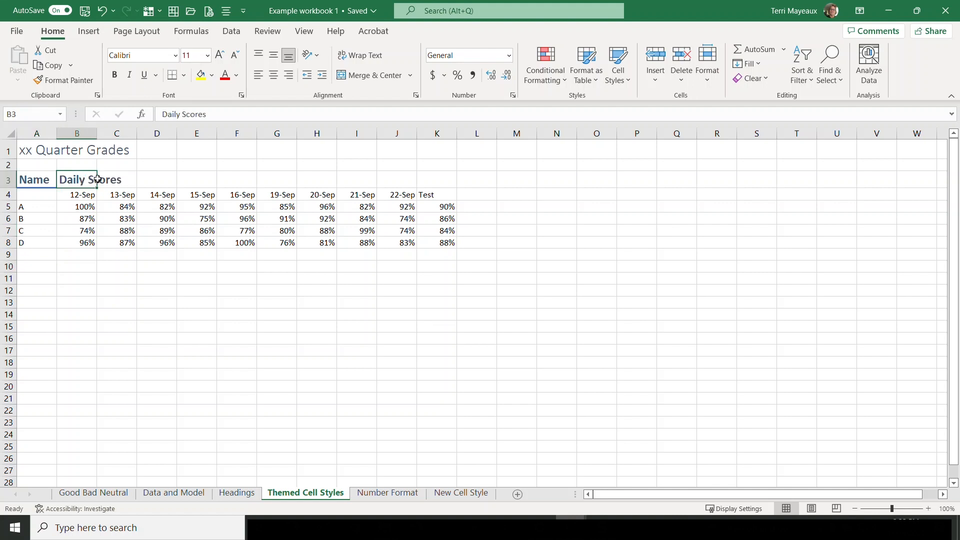
pyautogui.moveTo(98, 179); pyautogui.dragTo(125, 180)
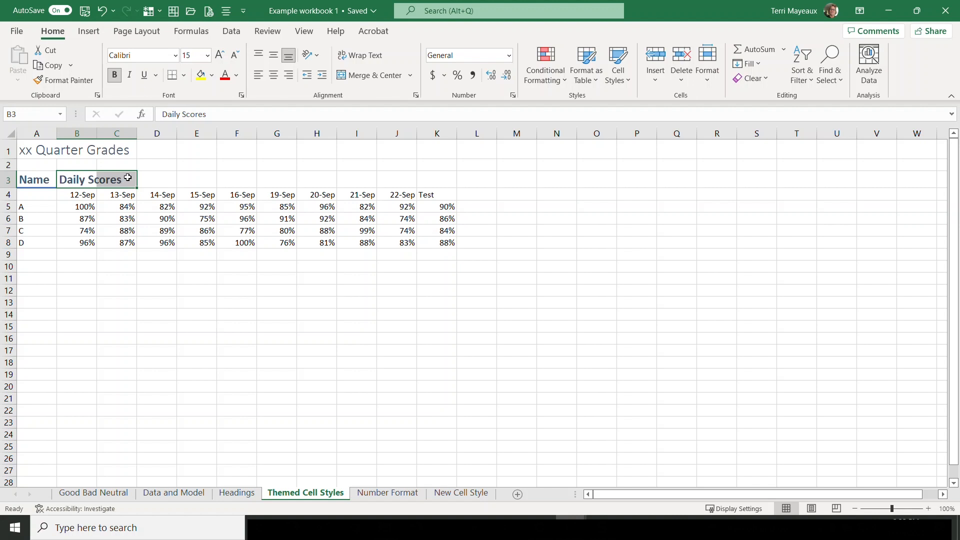
pyautogui.click(628, 78)
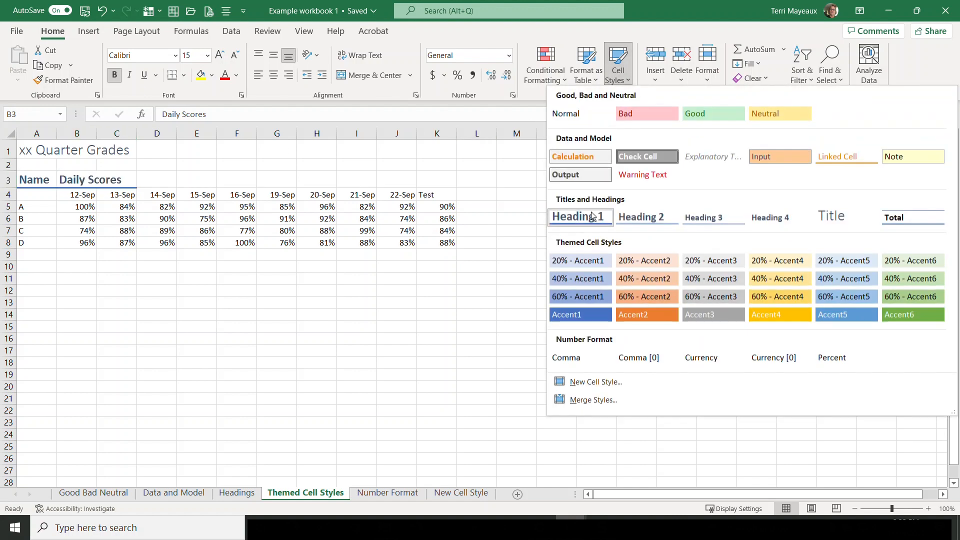
pyautogui.click(579, 212)
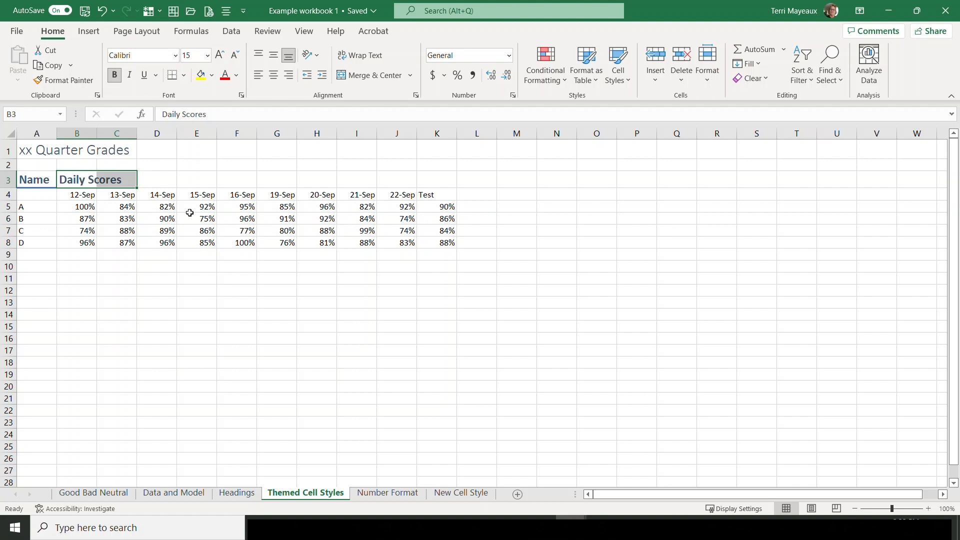
pyautogui.click(36, 270)
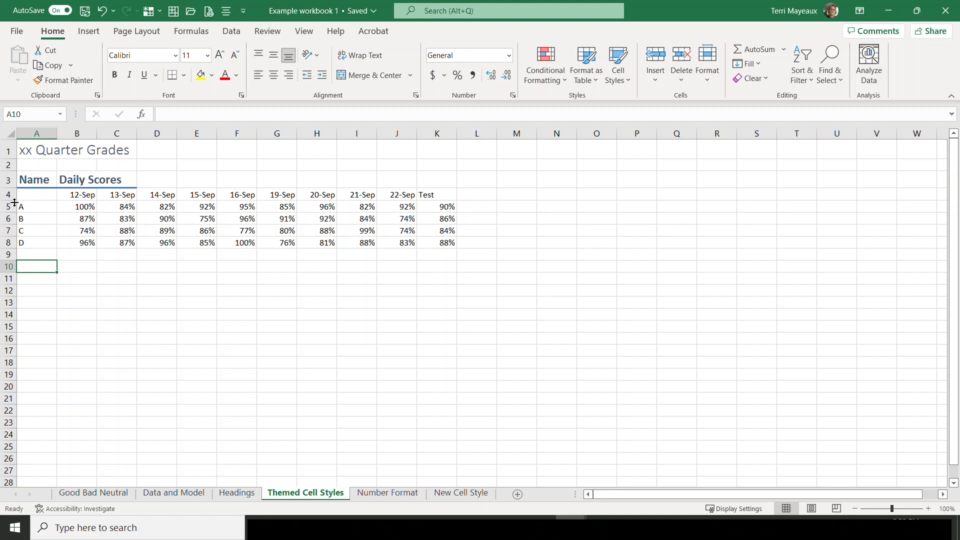
# Make row 4 about twice as tall and apply the Heading 3 cell style to the dates and Test header in B4:K4.
pyautogui.moveTo(8, 200); pyautogui.dragTo(5, 212)
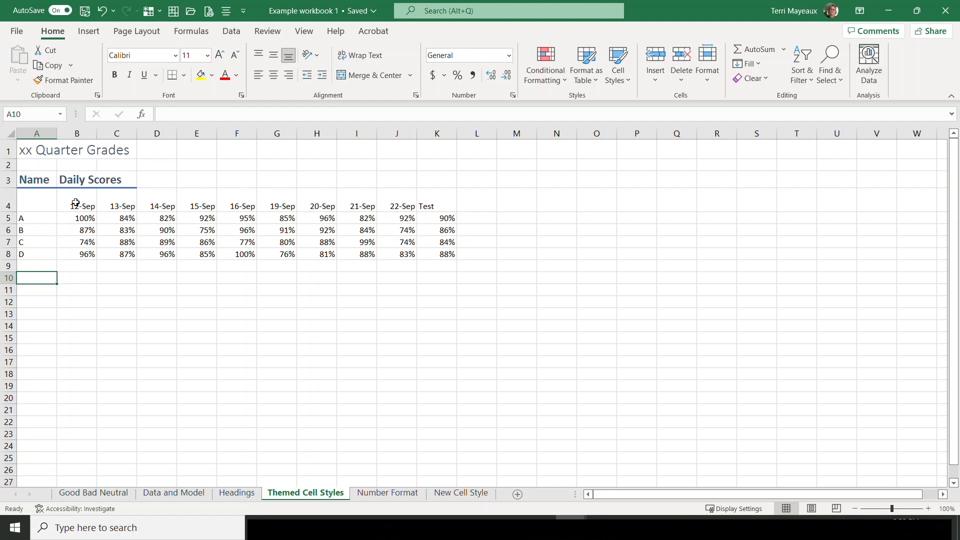
pyautogui.moveTo(76, 203); pyautogui.dragTo(422, 209)
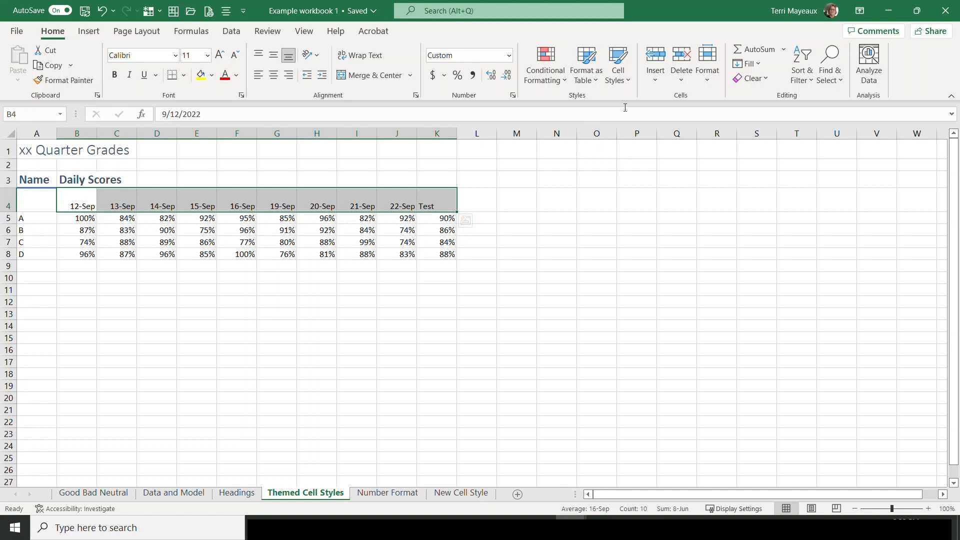
pyautogui.click(629, 81)
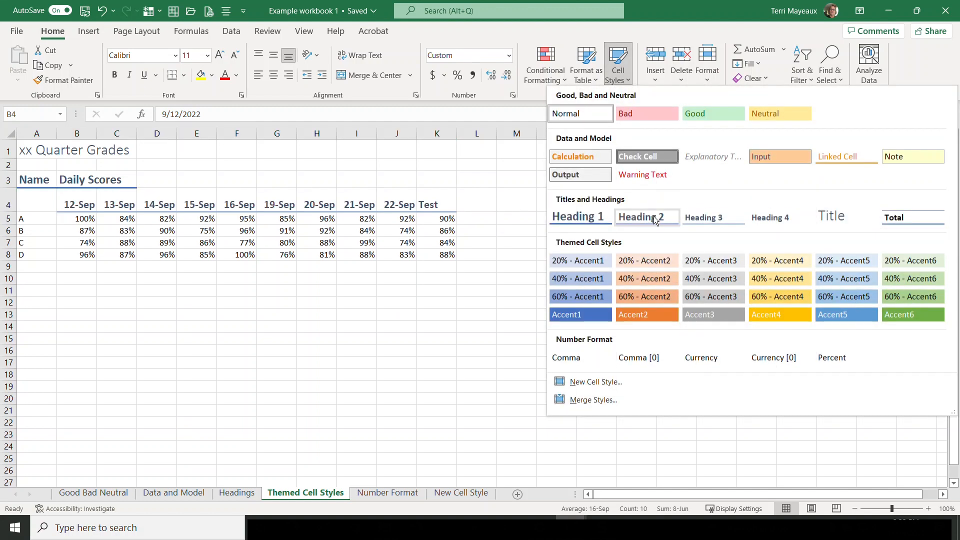
pyautogui.click(706, 218)
pyautogui.click(154, 305)
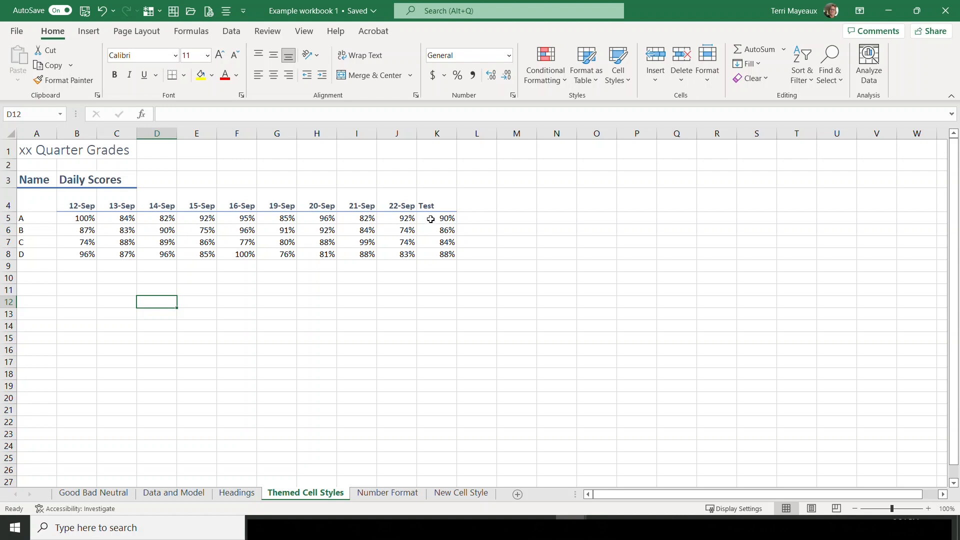
# Apply the 20% - Accent6 themed cell style to the Test averages in K5:K8.
pyautogui.moveTo(431, 219); pyautogui.dragTo(434, 254)
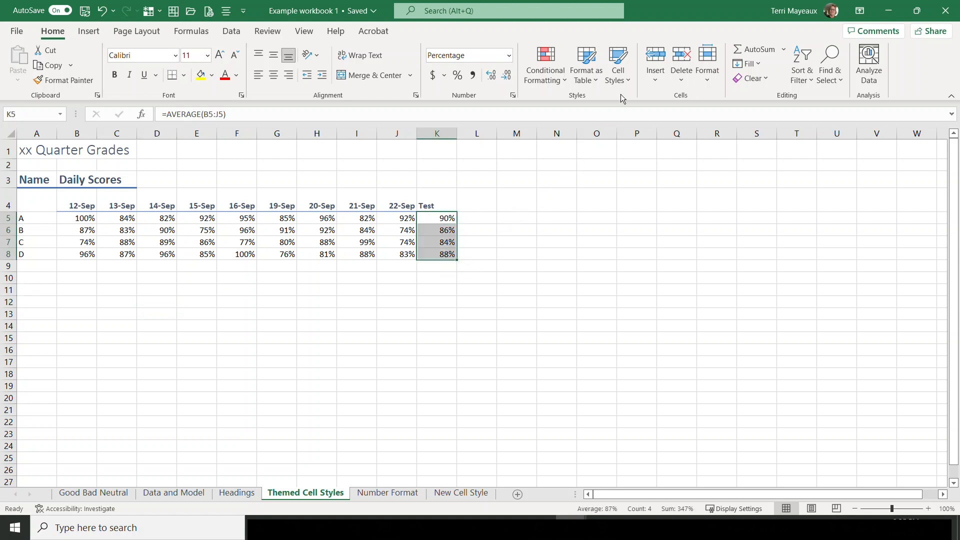
pyautogui.click(629, 82)
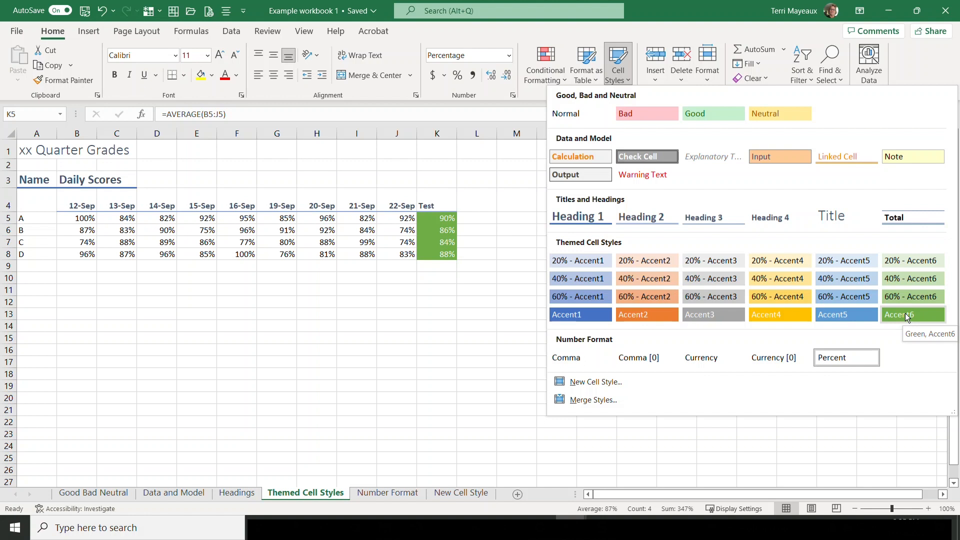
pyautogui.click(911, 265)
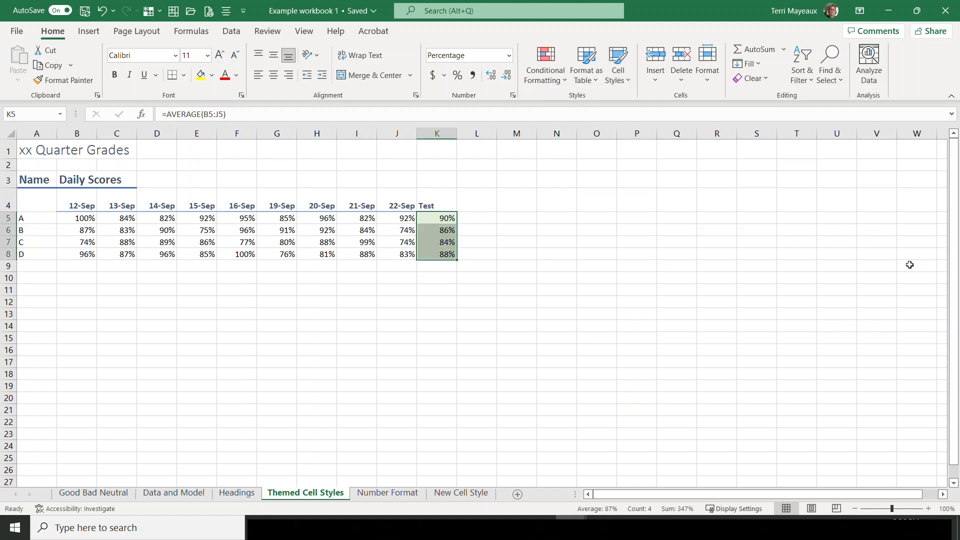
pyautogui.click(404, 326)
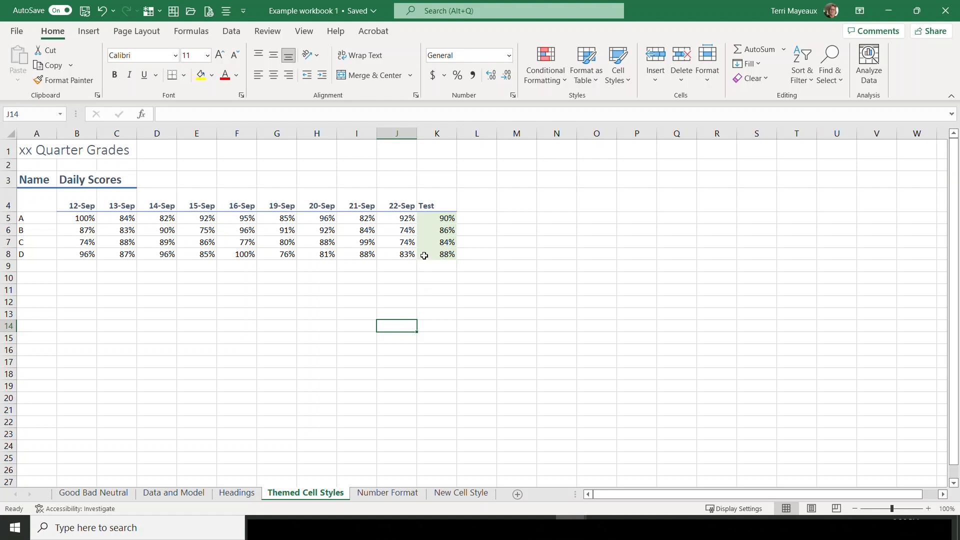
# Apply the Accent6 cell style to student A's Test average in K5.
pyautogui.click(431, 220)
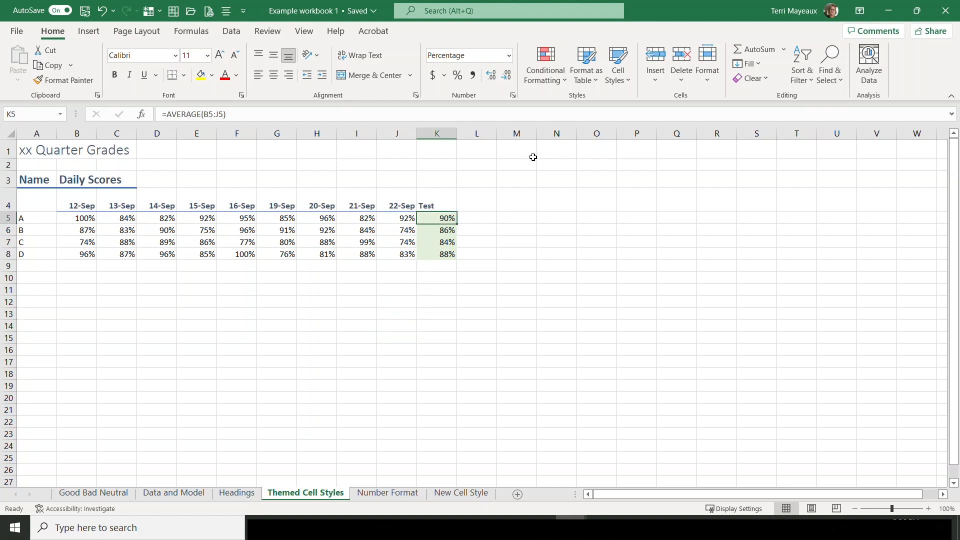
pyautogui.click(629, 80)
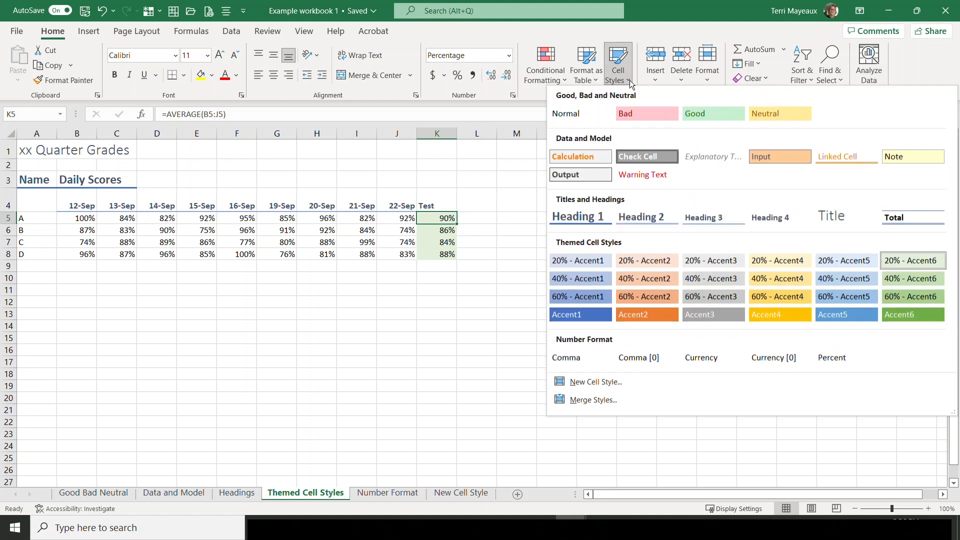
pyautogui.click(911, 314)
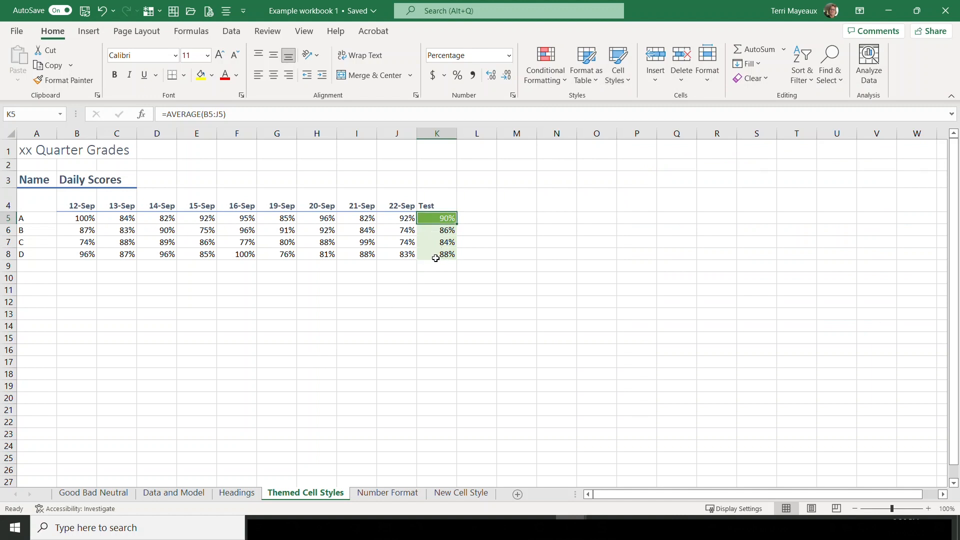
# Apply the 40% - Accent6 cell style to the Test averages of students B and D in K6 and K8.
pyautogui.click(433, 232)
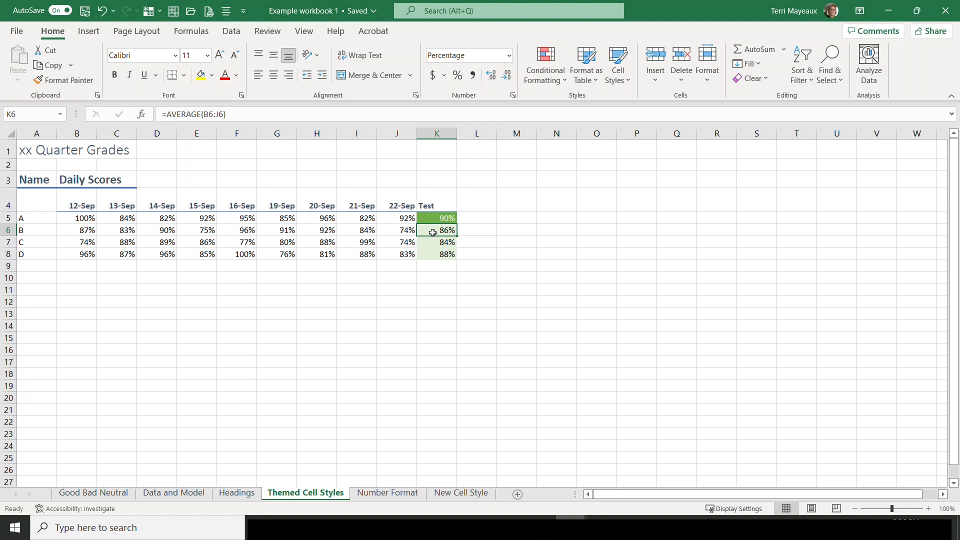
pyautogui.keyDown('ctrl'); pyautogui.click(427, 256); pyautogui.keyUp('ctrl')
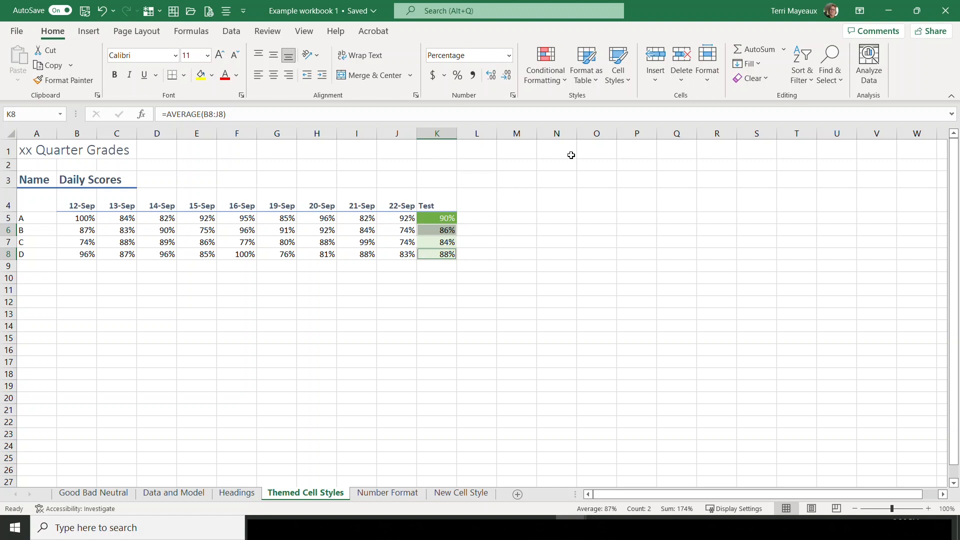
pyautogui.click(629, 81)
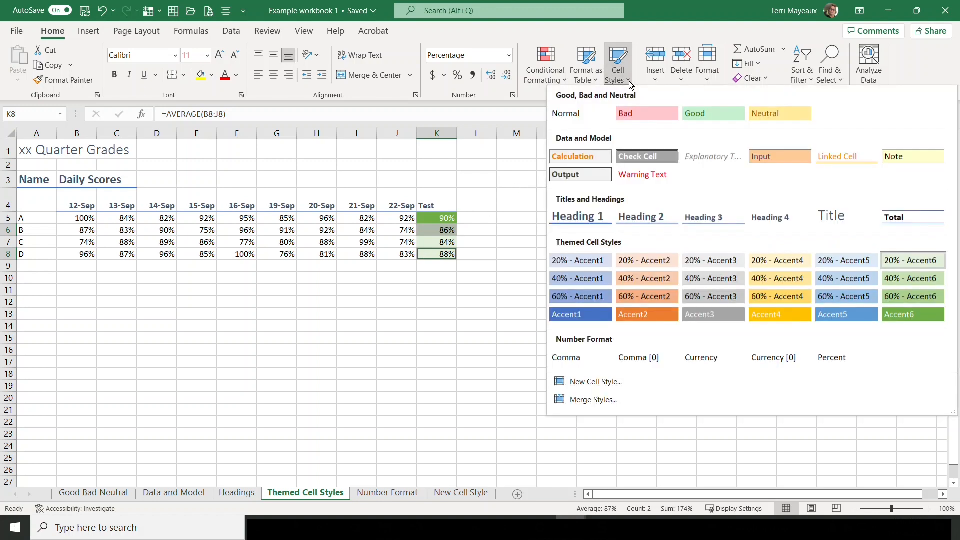
pyautogui.click(906, 281)
pyautogui.click(551, 349)
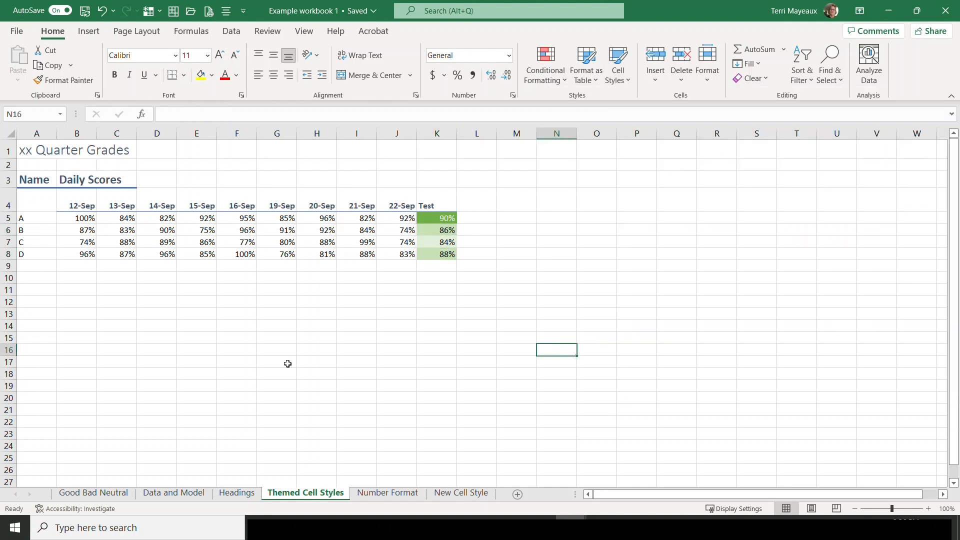
# On the Number Format sheet, apply the Comma cell style to A3 and the Comma [0] style to B3.
pyautogui.hotkey('ctrl', 'pagedown')
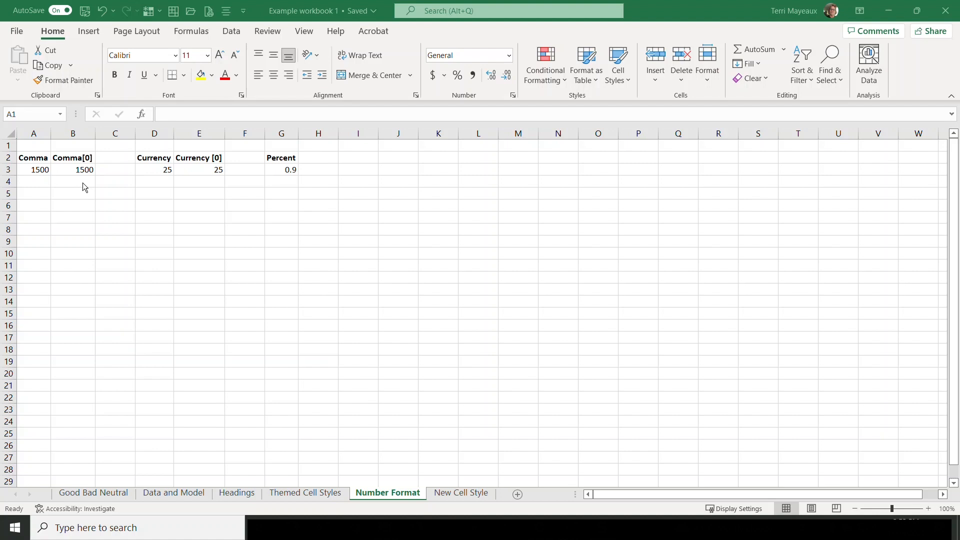
pyautogui.click(30, 169)
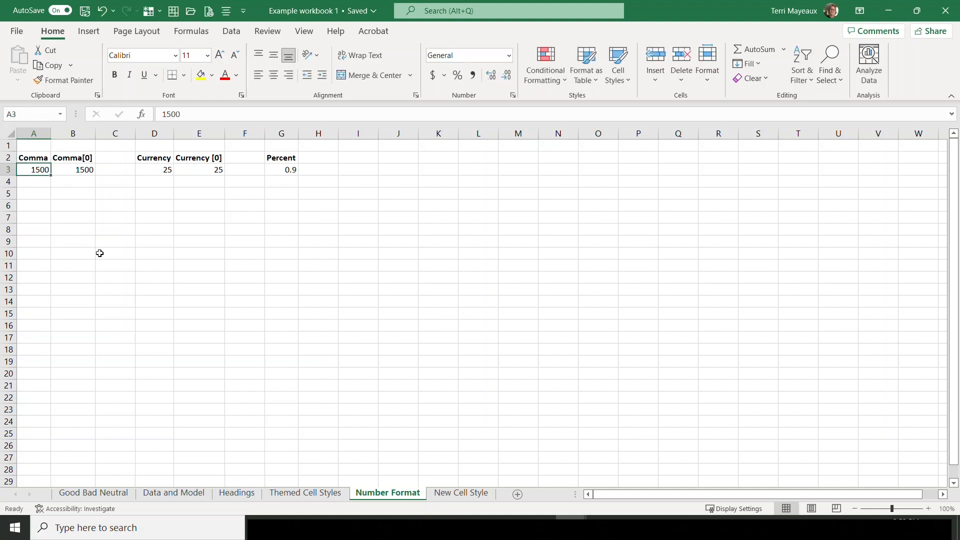
pyautogui.click(631, 79)
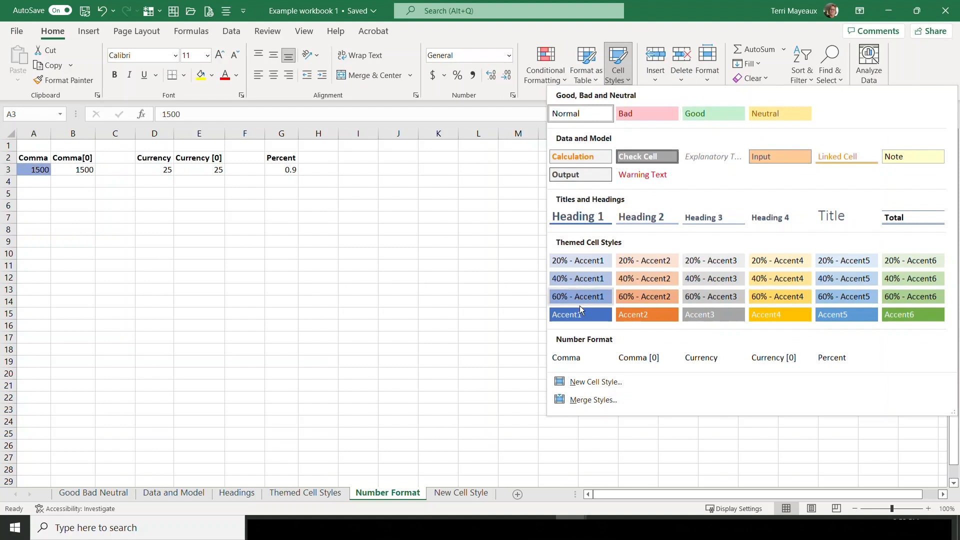
pyautogui.click(576, 358)
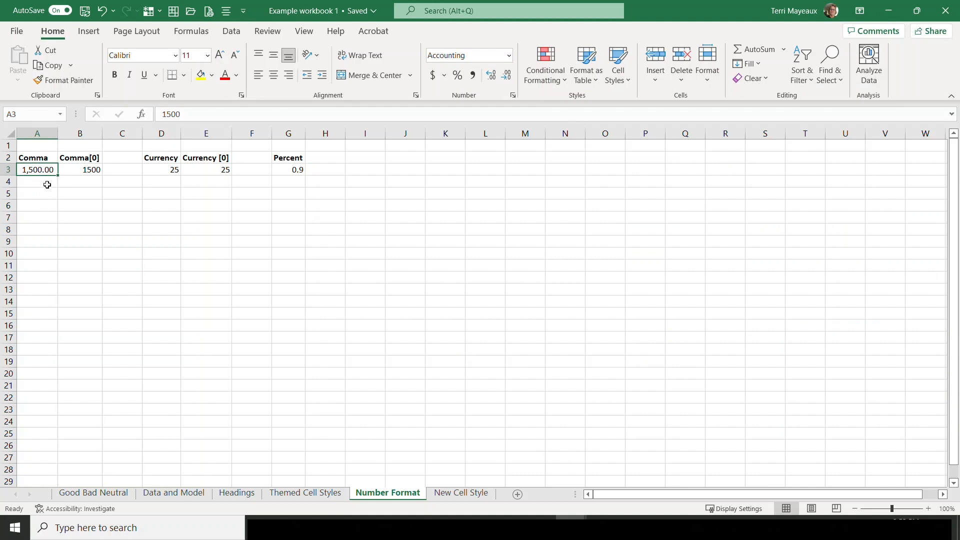
pyautogui.click(83, 170)
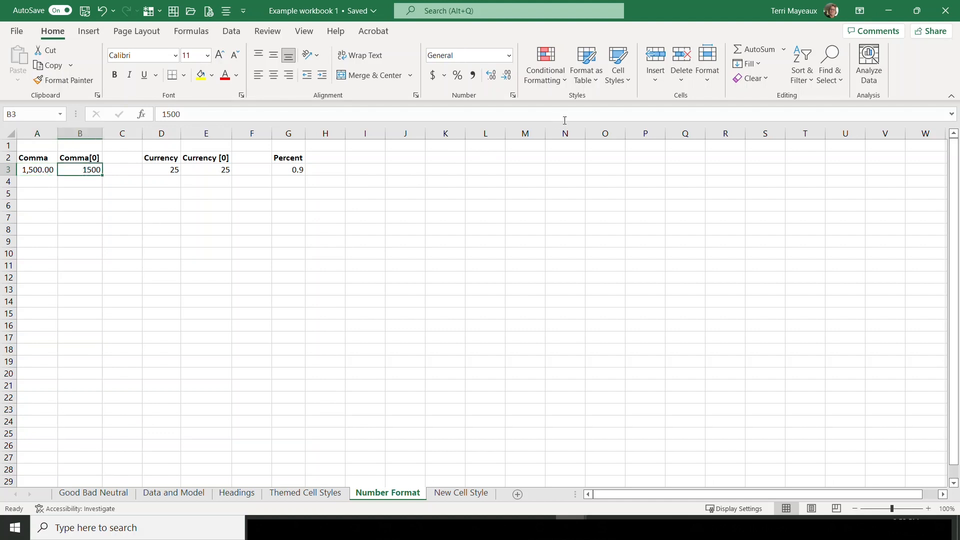
pyautogui.click(625, 80)
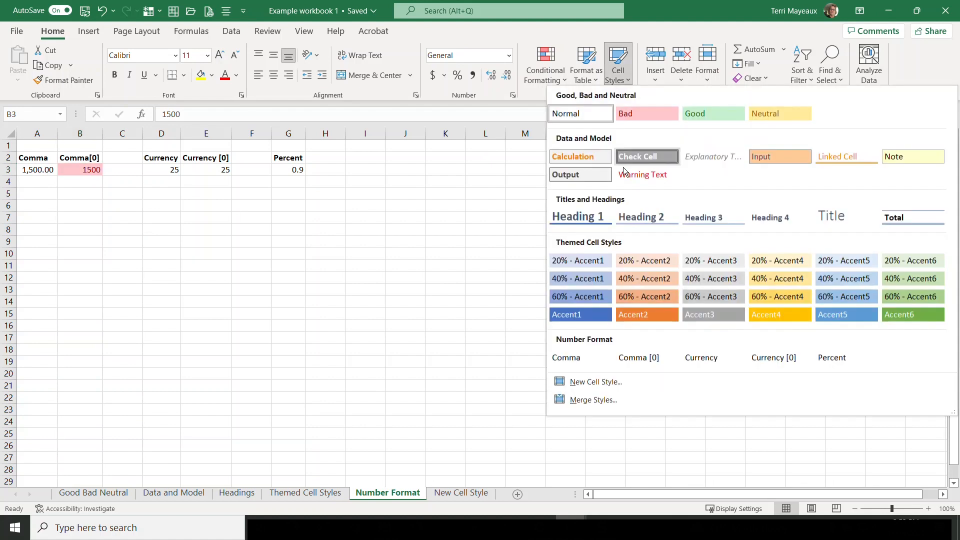
pyautogui.click(639, 357)
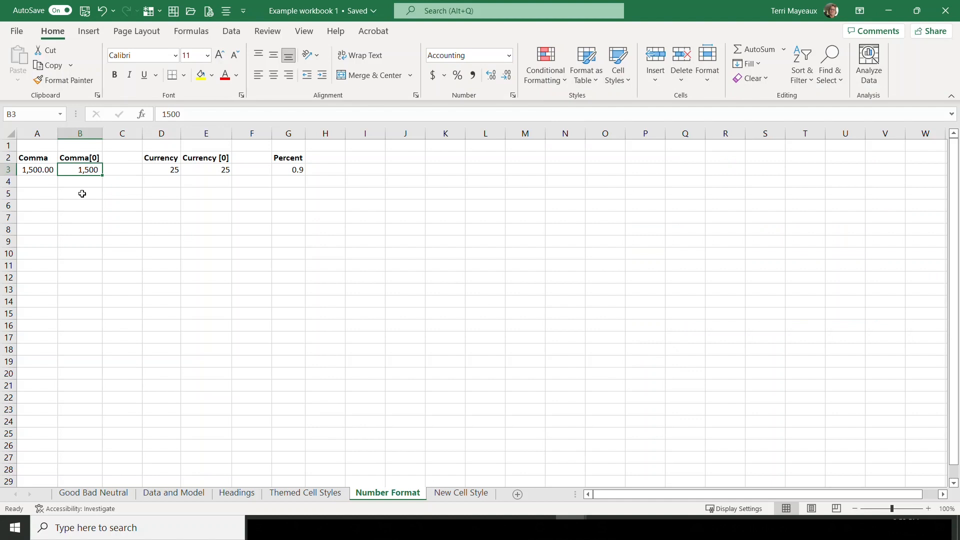
# Apply the Currency cell style to the value in D3 and the Currency [0] style to E3.
pyautogui.click(157, 171)
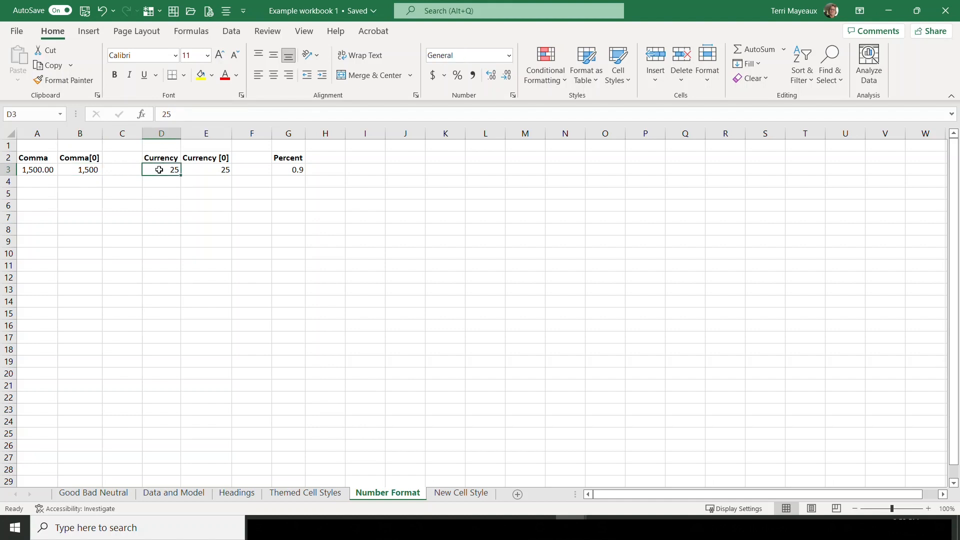
pyautogui.click(627, 80)
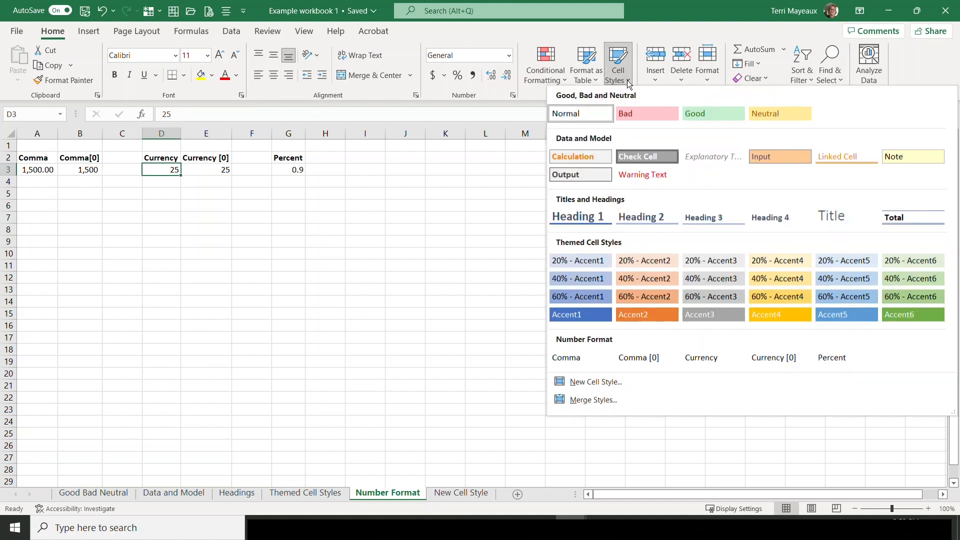
pyautogui.click(704, 358)
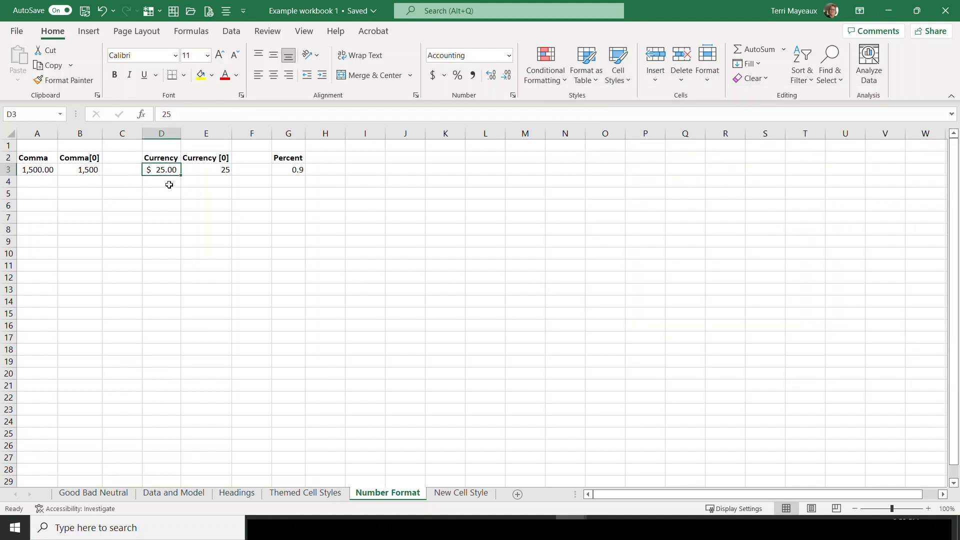
pyautogui.click(211, 170)
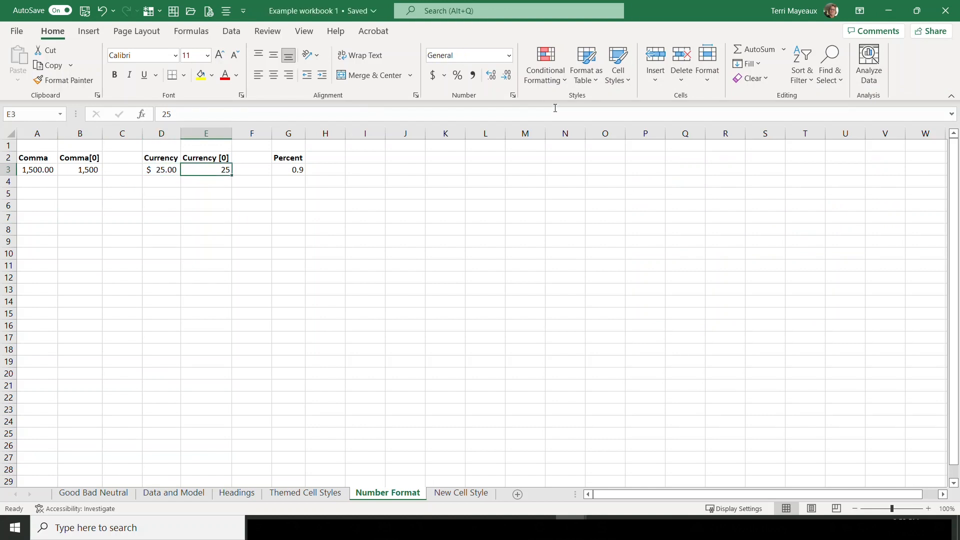
pyautogui.click(622, 76)
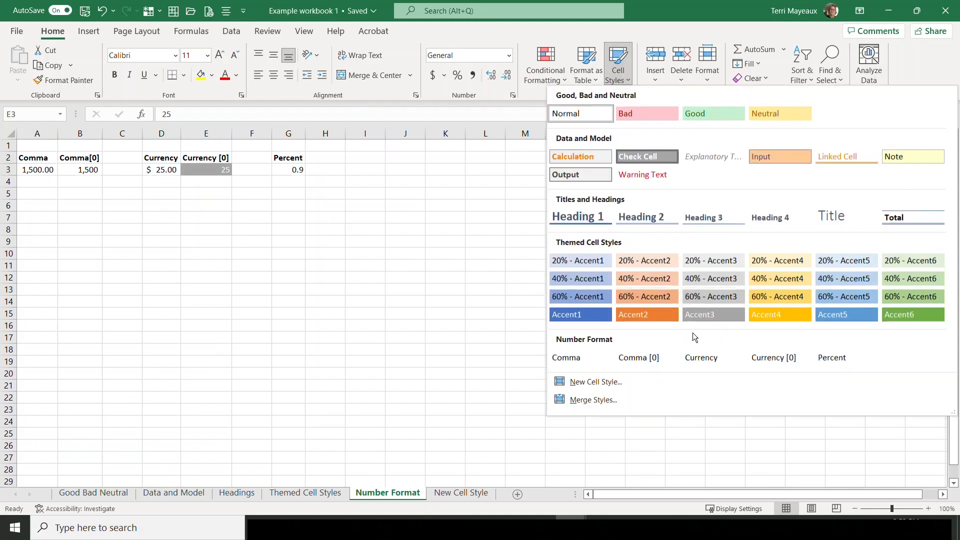
pyautogui.click(779, 358)
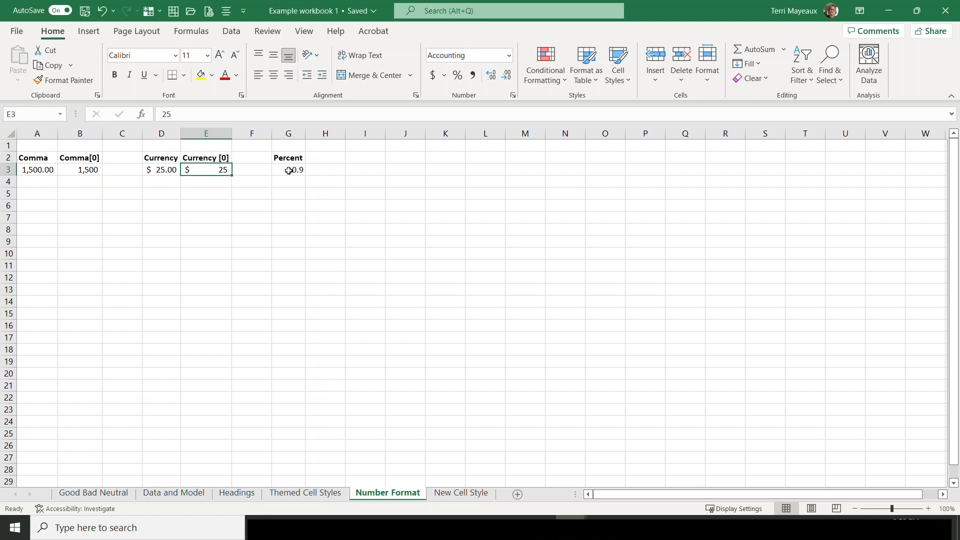
# Apply the Percent cell style to the value under the Percent header in G3.
pyautogui.click(289, 170)
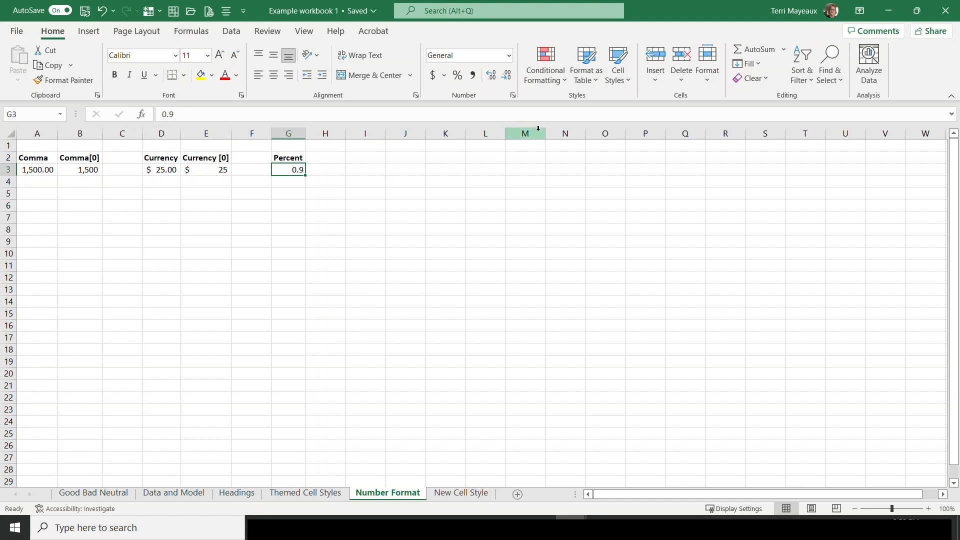
pyautogui.click(627, 77)
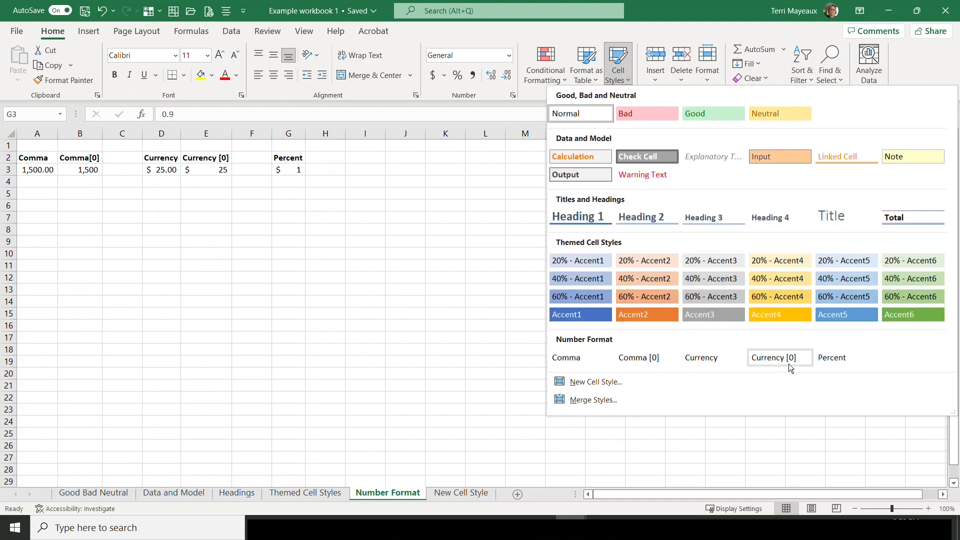
pyautogui.click(839, 359)
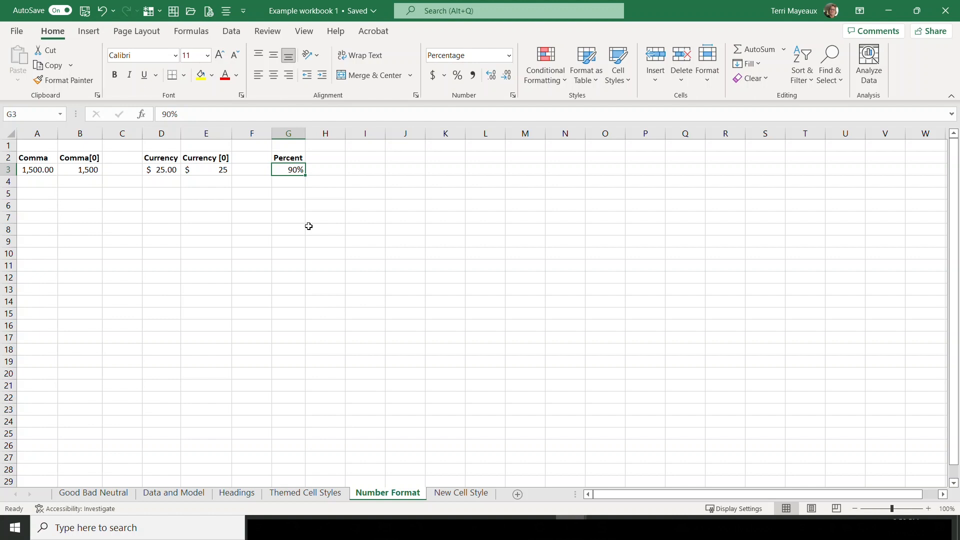
# Enter 90 in G5 below the Percent example and select that cell again.
pyautogui.click(284, 196)
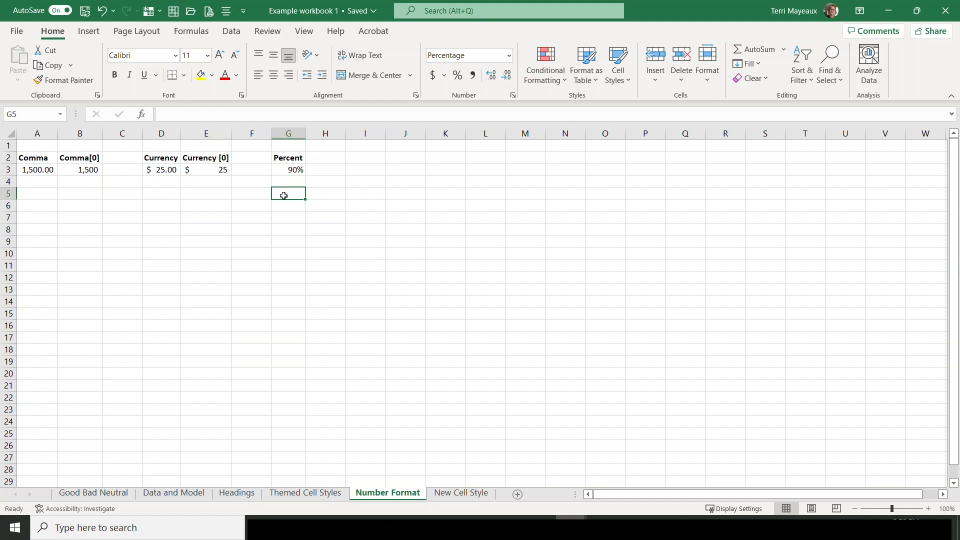
pyautogui.write('90')
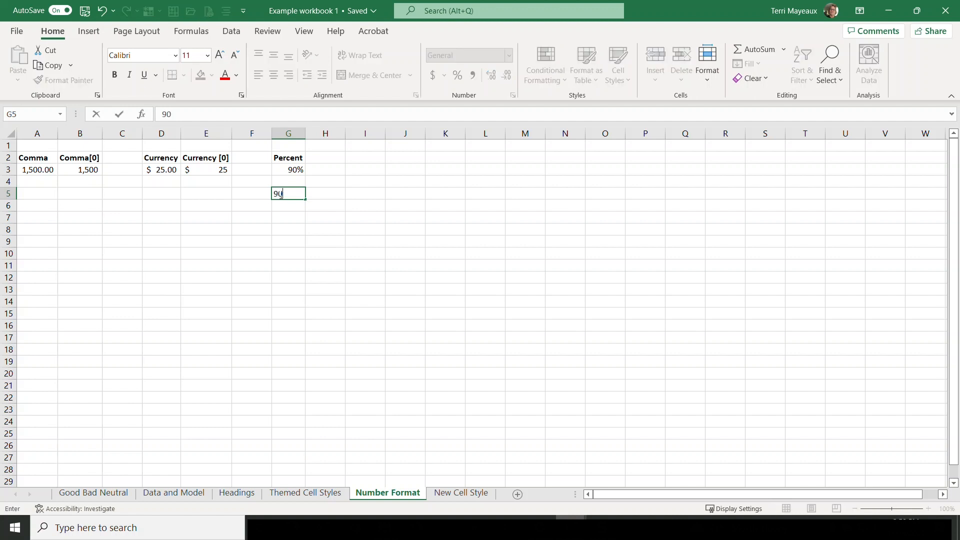
pyautogui.press('Return')
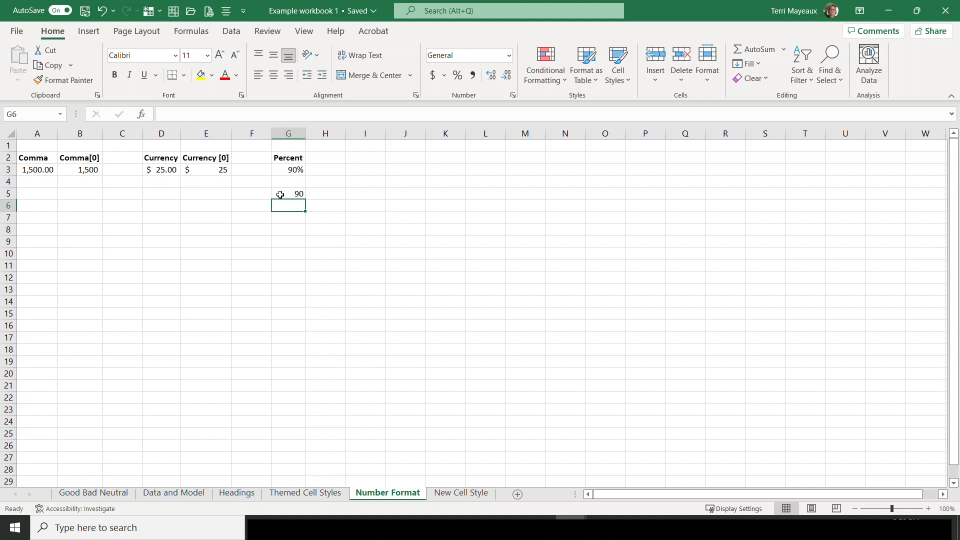
pyautogui.click(281, 194)
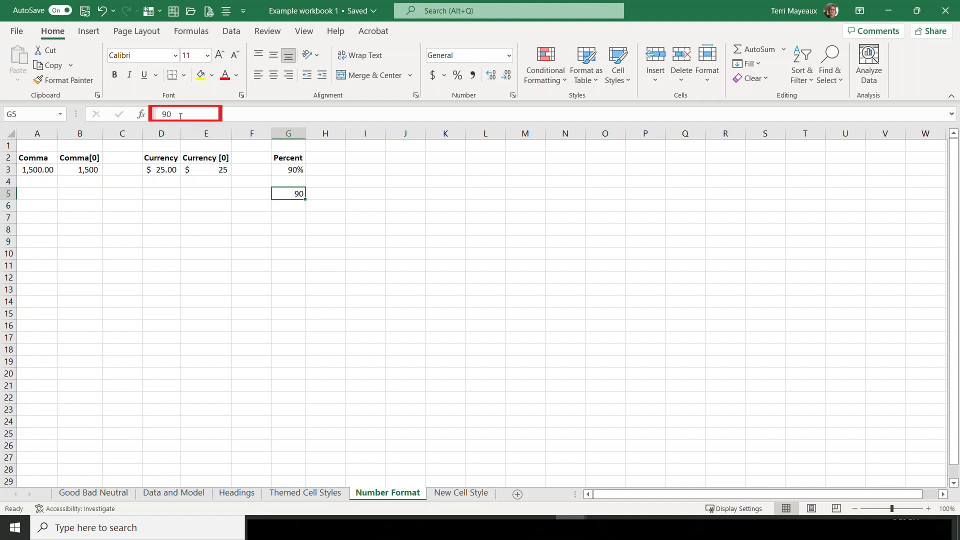
# Change the entry in G5 to the formula =90/100 and apply the Percent cell style to that cell.
pyautogui.click(163, 114)
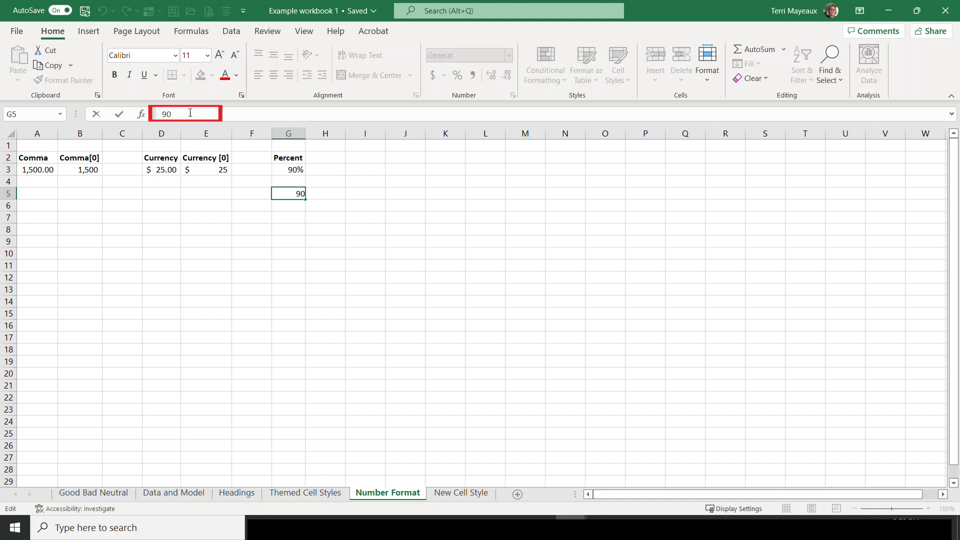
pyautogui.write('=')
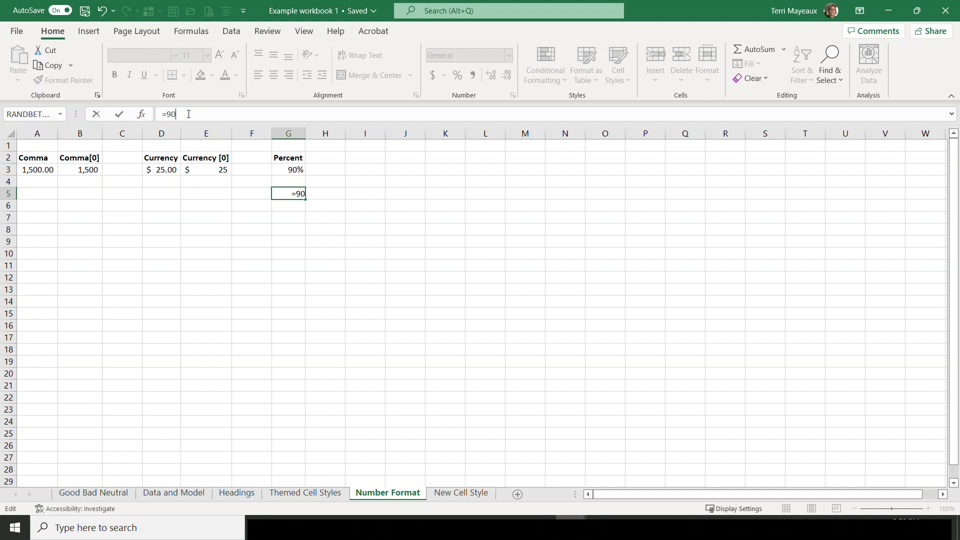
pyautogui.write('/100')
pyautogui.press('Return')
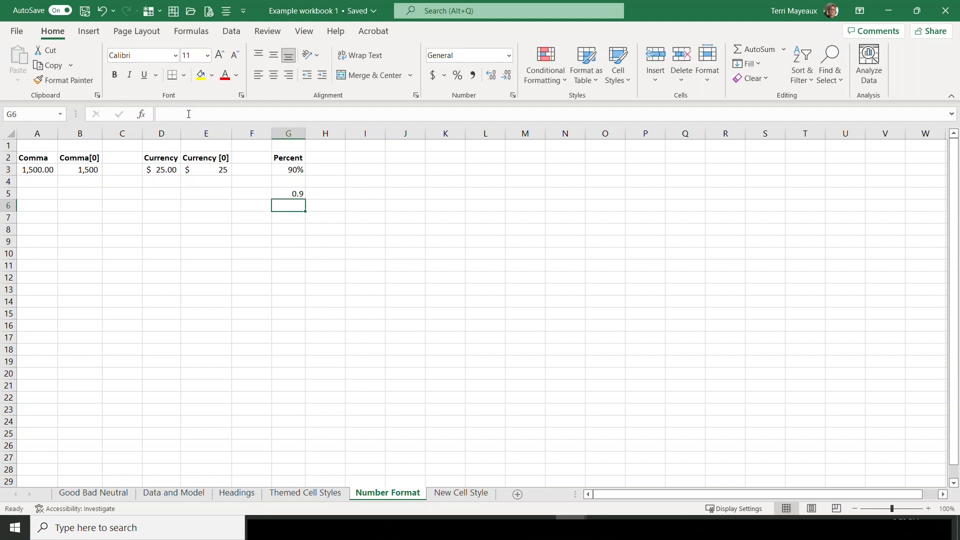
pyautogui.click(281, 193)
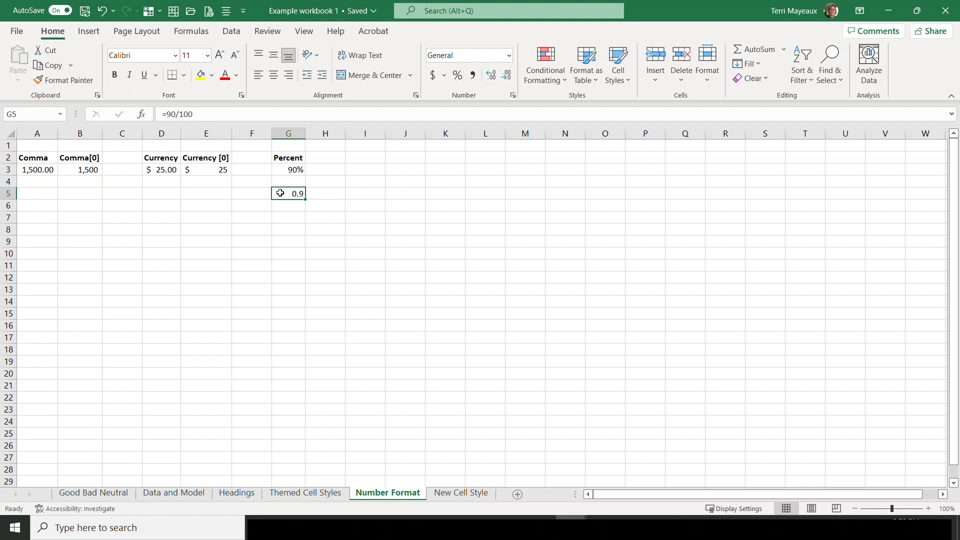
pyautogui.click(628, 81)
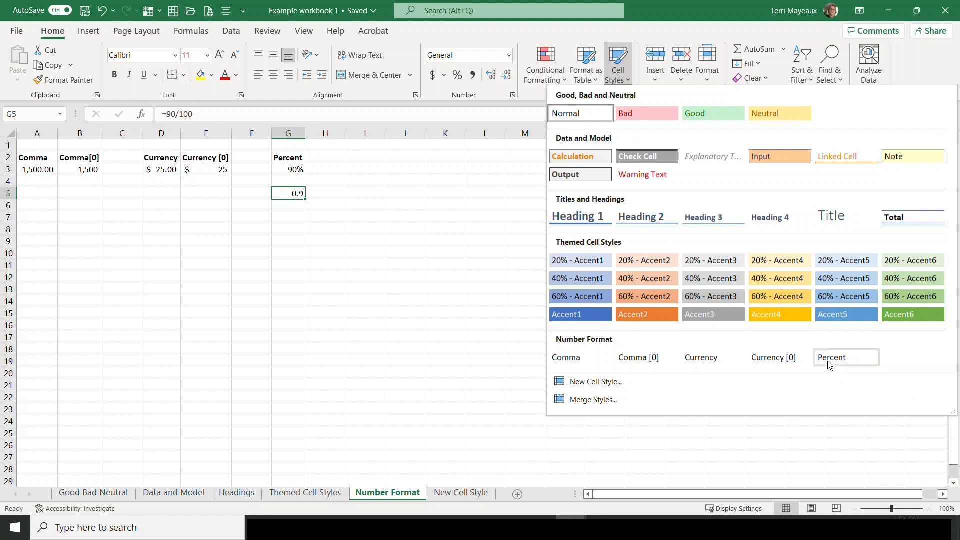
pyautogui.click(832, 357)
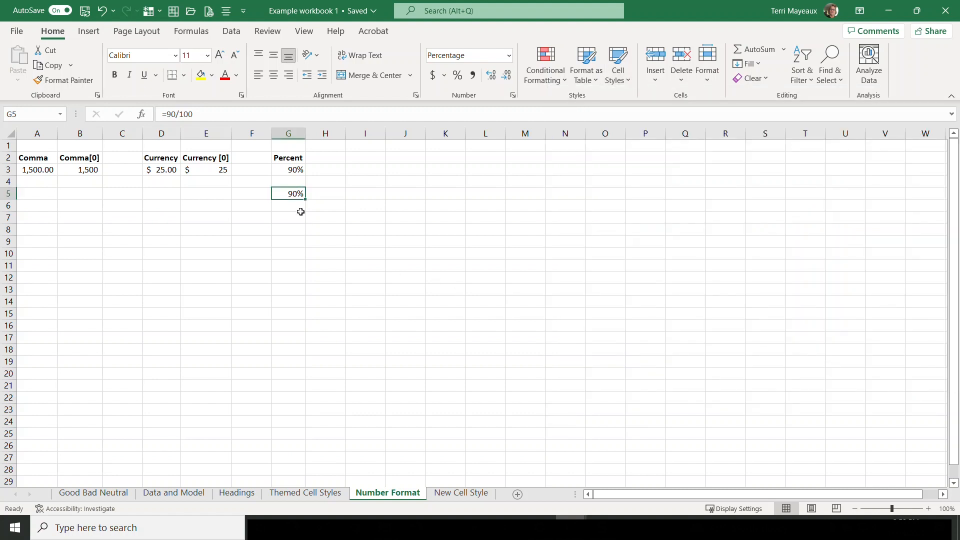
# Enter 90 in G7 and apply the Percent cell style to it directly, without dividing by 100.
pyautogui.click(293, 218)
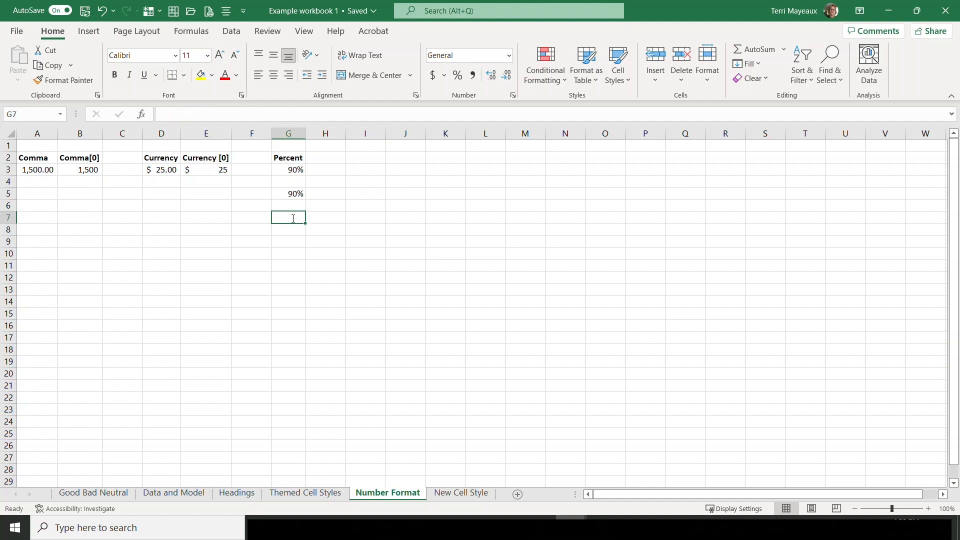
pyautogui.write('90')
pyautogui.press('Return')
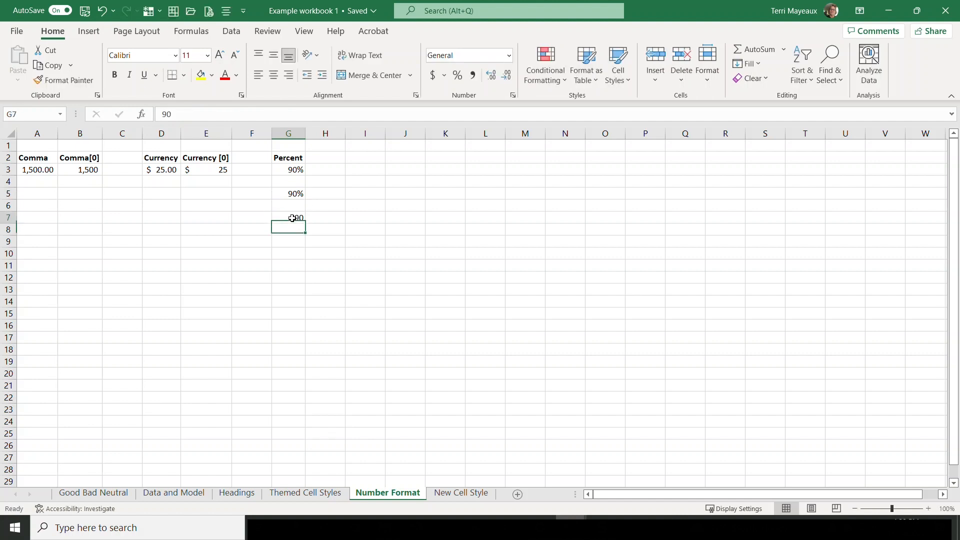
pyautogui.click(294, 217)
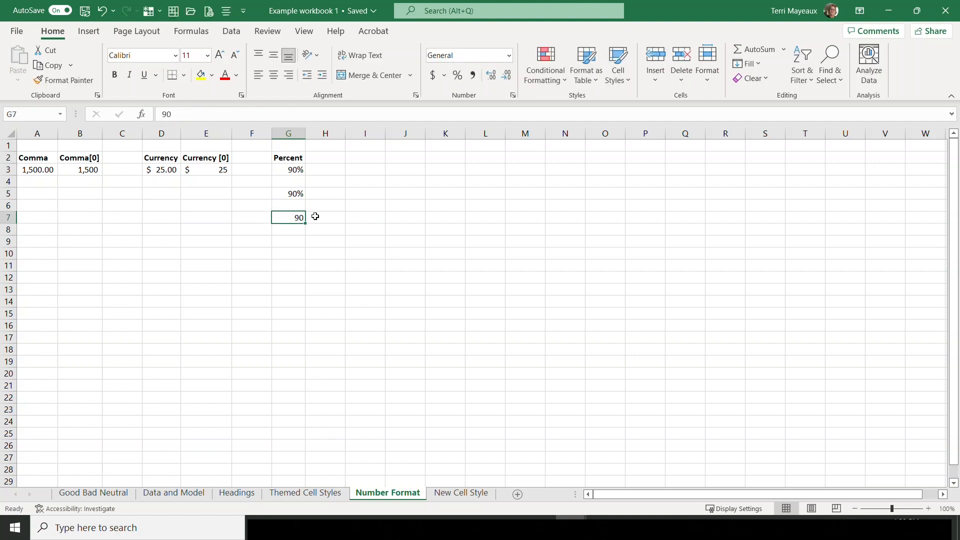
pyautogui.click(630, 80)
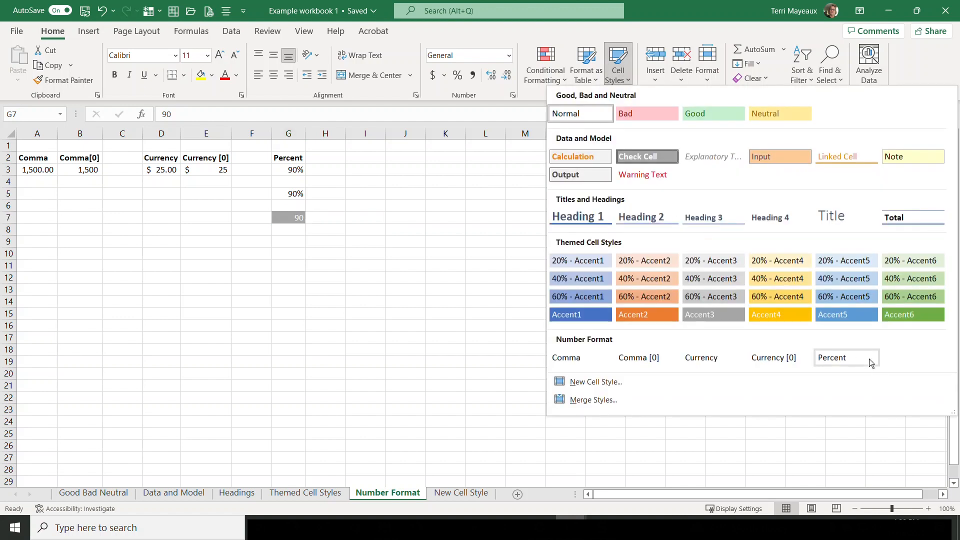
pyautogui.click(828, 358)
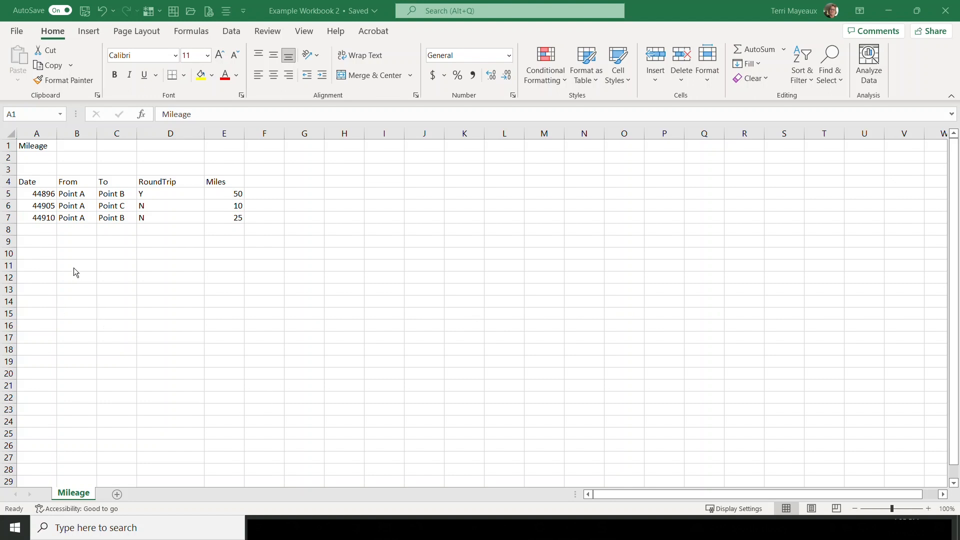
# In Example Workbook 2, format the Mileage title in A1 as Aharoni, size 18, with the Accent 2, Darker 25% font color.
pyautogui.click(32, 144)
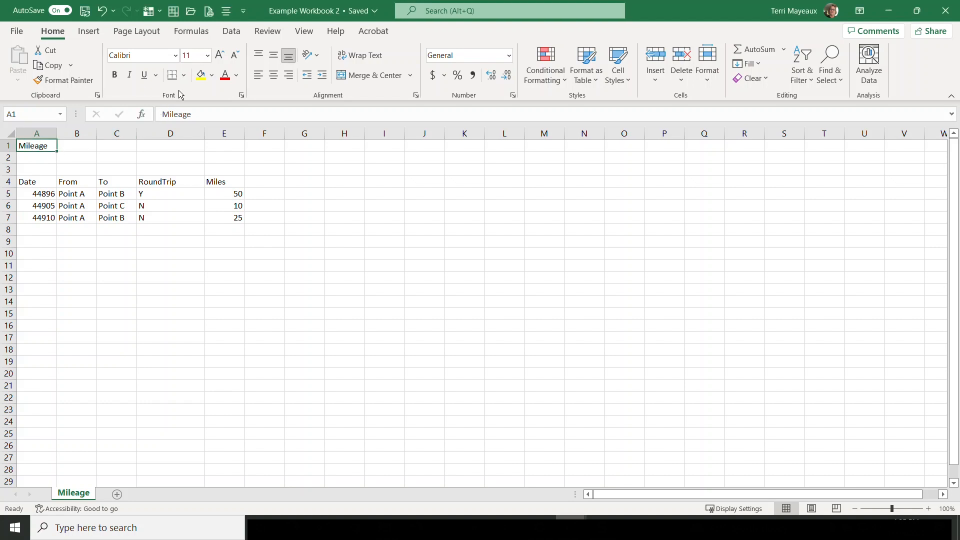
pyautogui.click(175, 55)
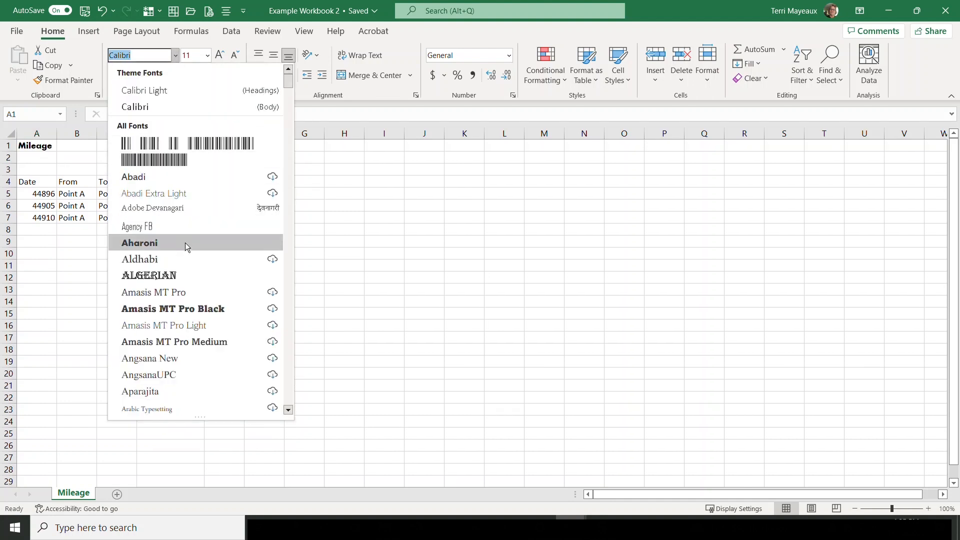
pyautogui.click(185, 242)
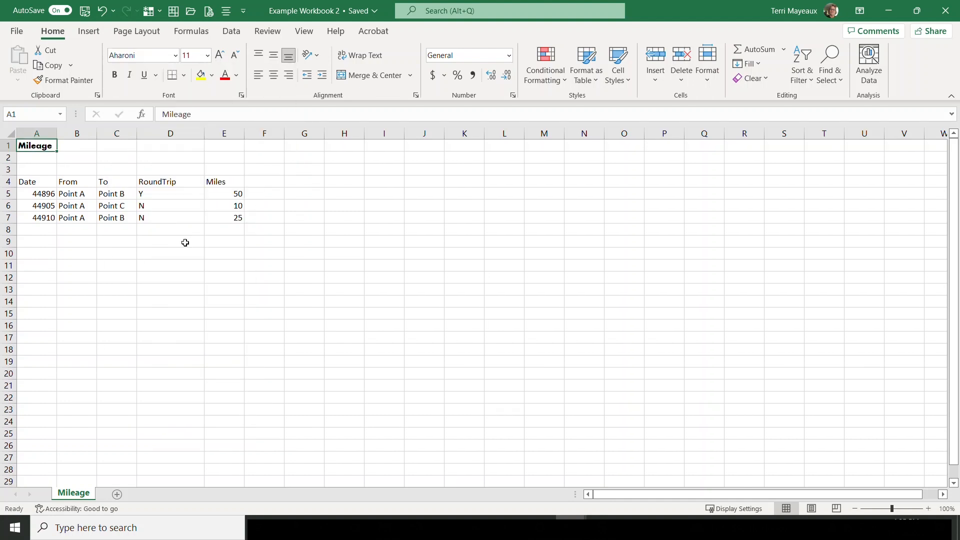
pyautogui.click(207, 55)
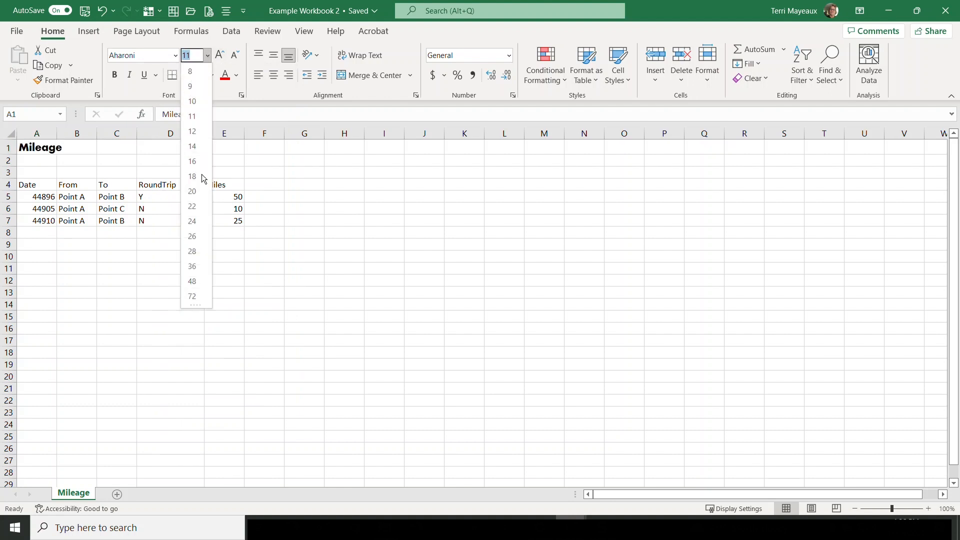
pyautogui.click(192, 176)
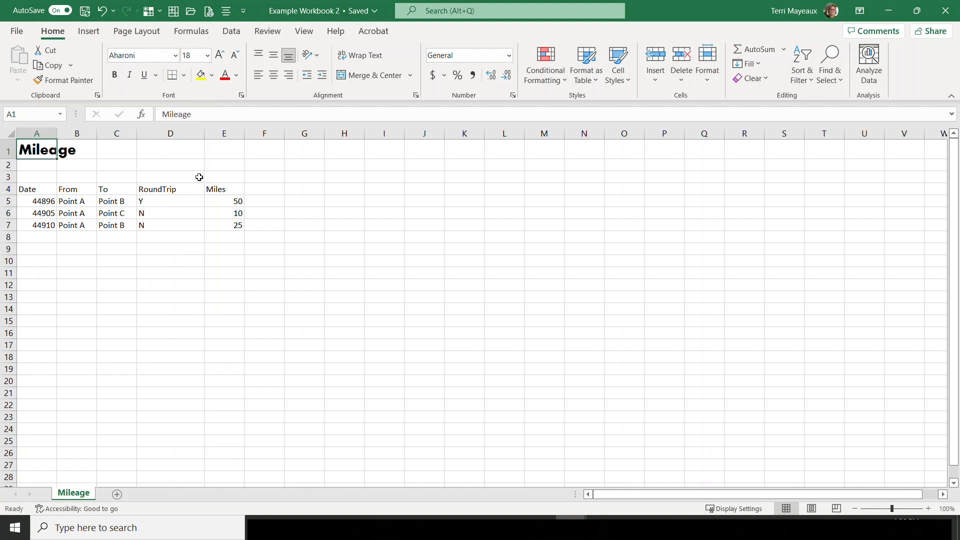
pyautogui.click(236, 75)
pyautogui.click(274, 166)
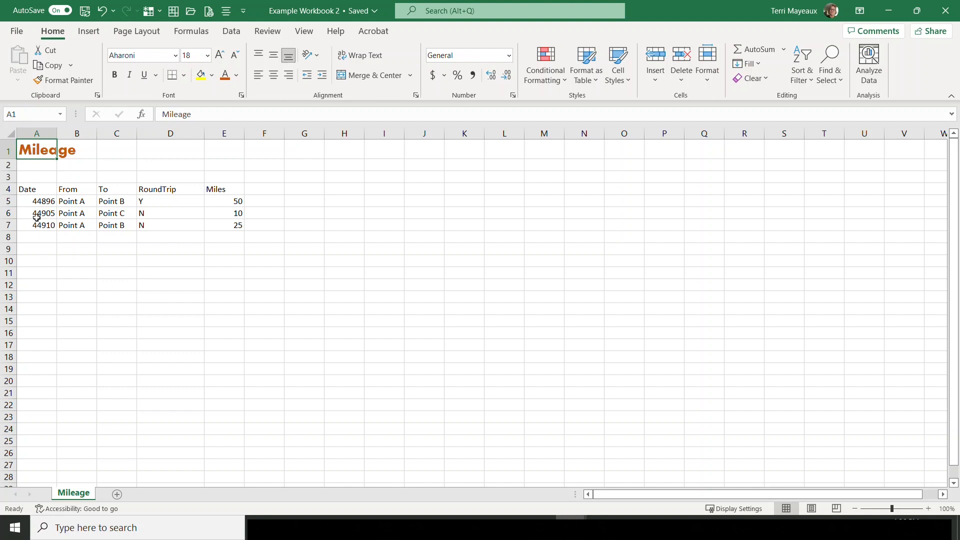
# Center and bold the column headers in A4:E4 and color their text Green, Accent 6, Darker 25%.
pyautogui.click(38, 190)
pyautogui.moveTo(38, 190); pyautogui.dragTo(213, 188)
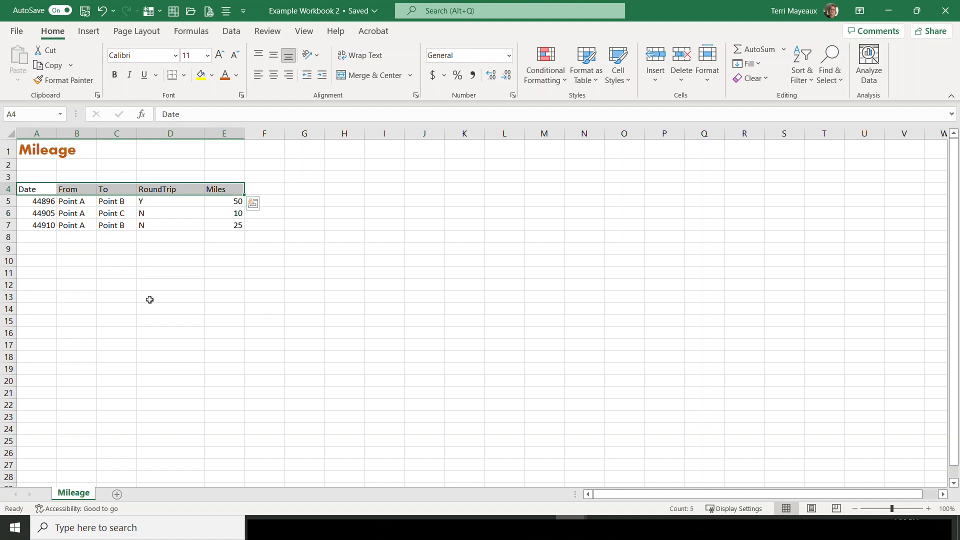
pyautogui.click(274, 77)
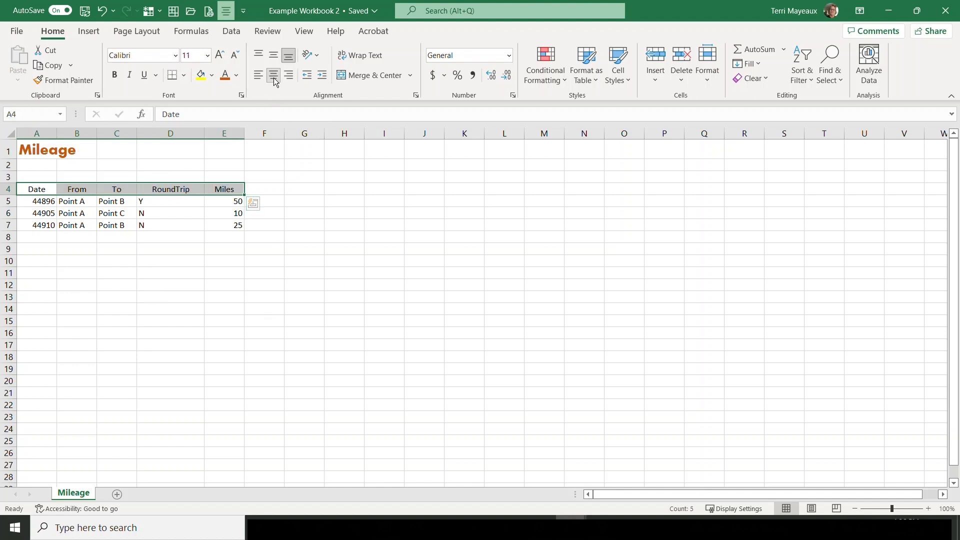
pyautogui.click(115, 76)
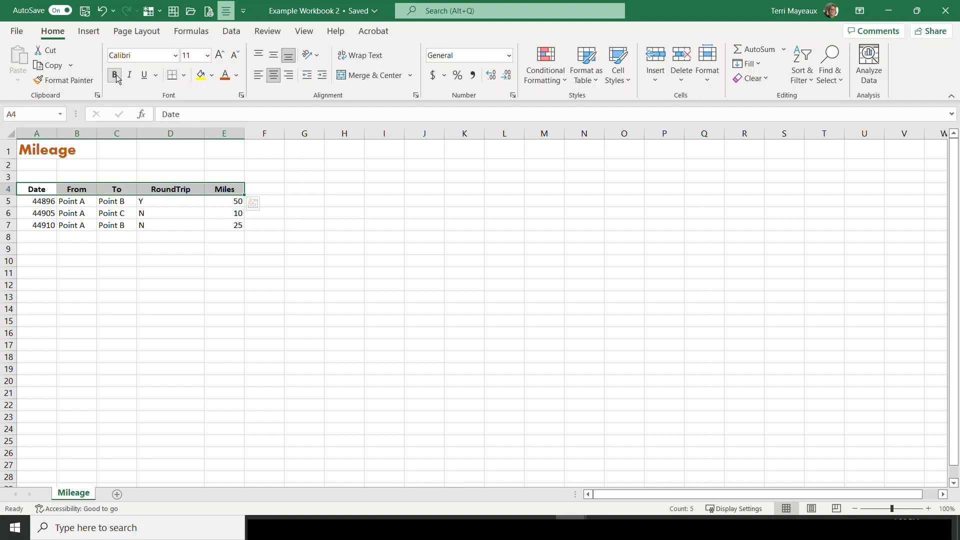
pyautogui.click(236, 75)
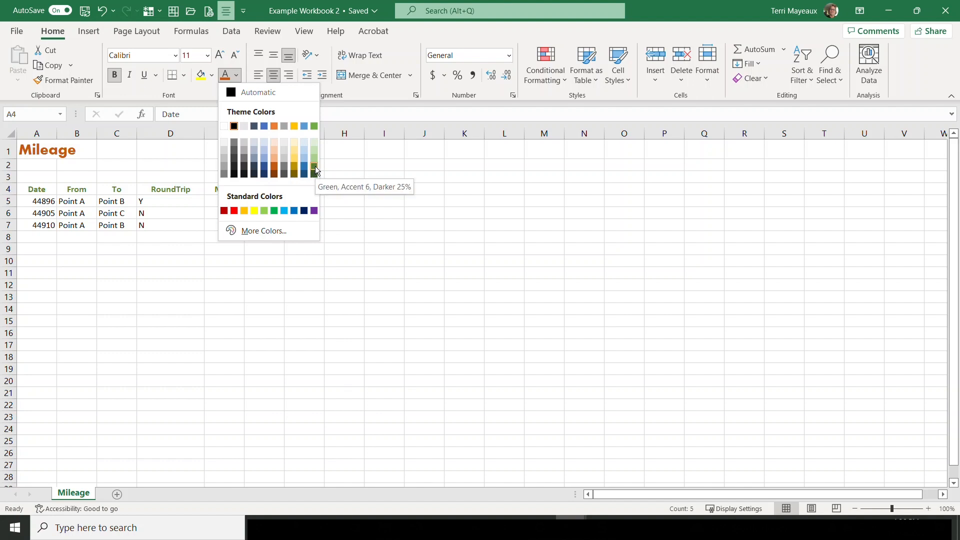
pyautogui.click(316, 166)
pyautogui.click(78, 270)
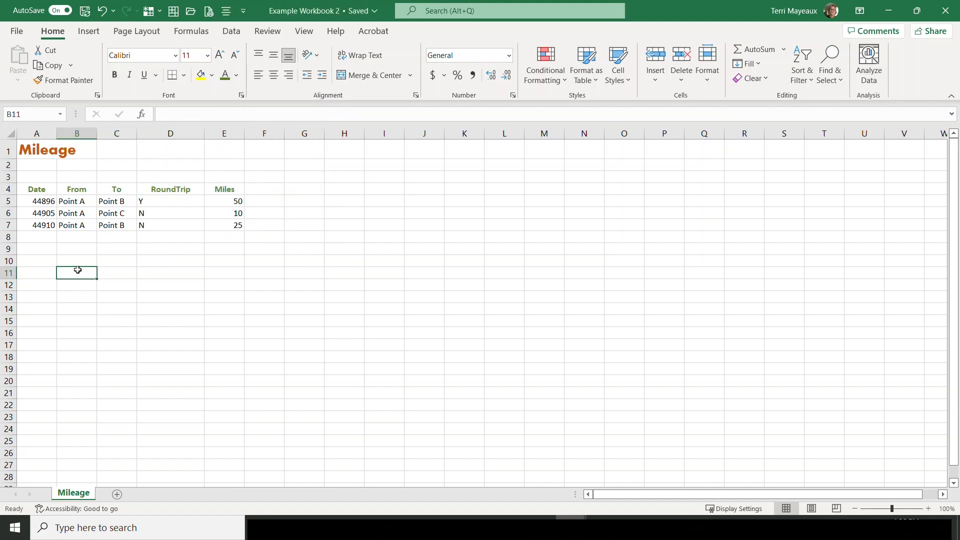
# Start a new cell style based on the title in A1 and name it Mileage.
pyautogui.click(41, 150)
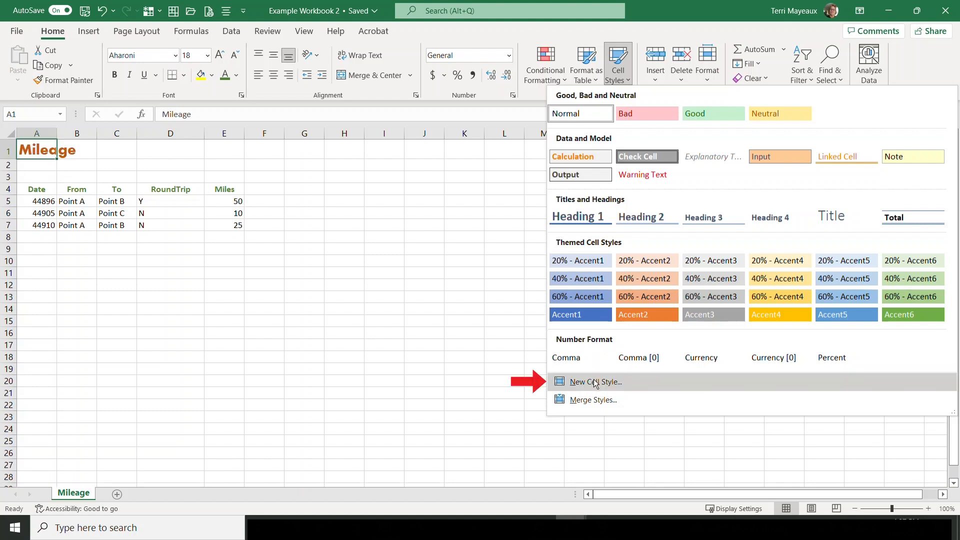
pyautogui.click(599, 382)
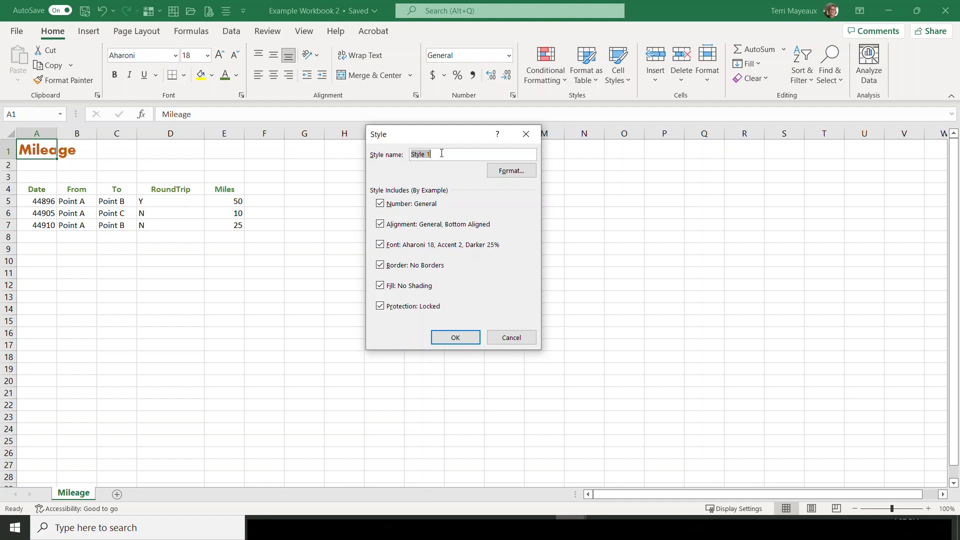
pyautogui.write('Mileage')
# Set the Mileage style's font size to 20 and its font style to Italic.
pyautogui.click(515, 171)
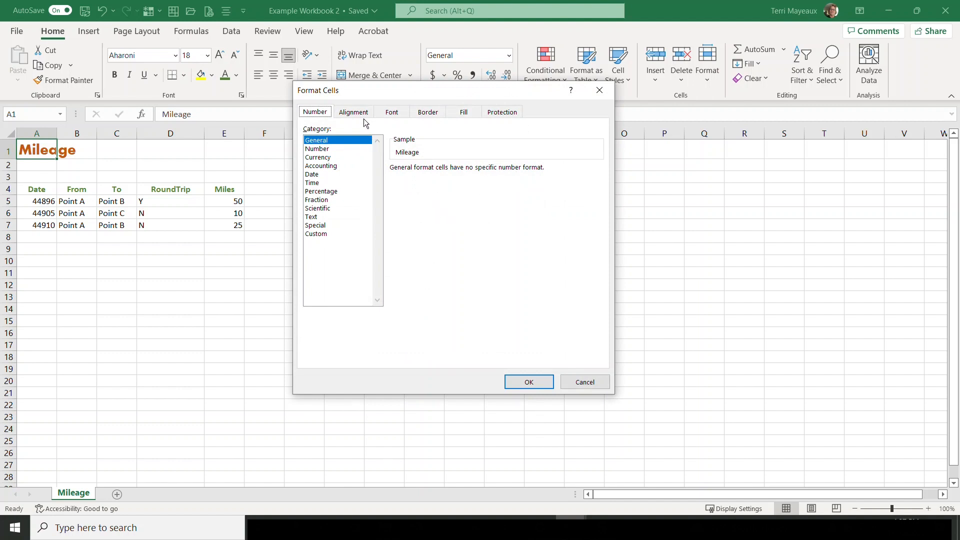
pyautogui.click(392, 115)
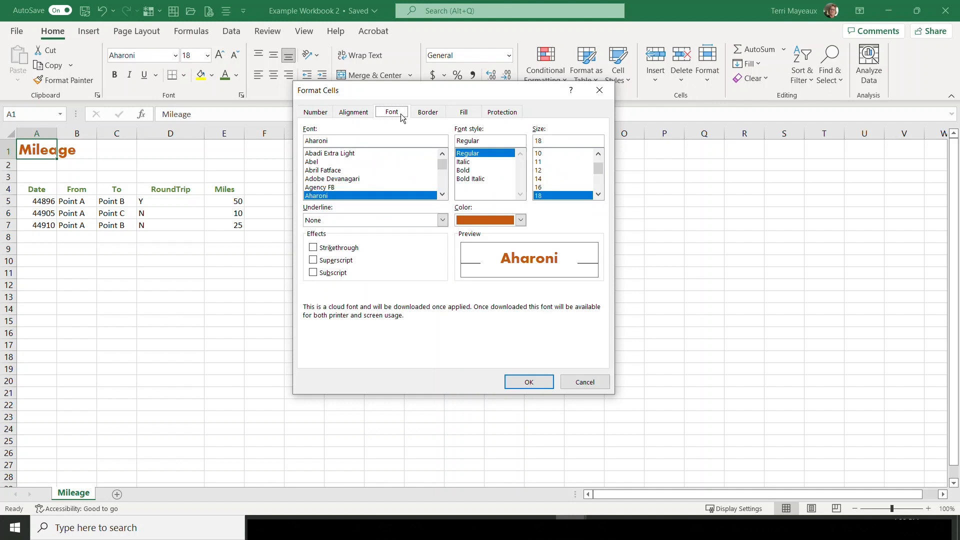
pyautogui.click(597, 194)
pyautogui.click(573, 196)
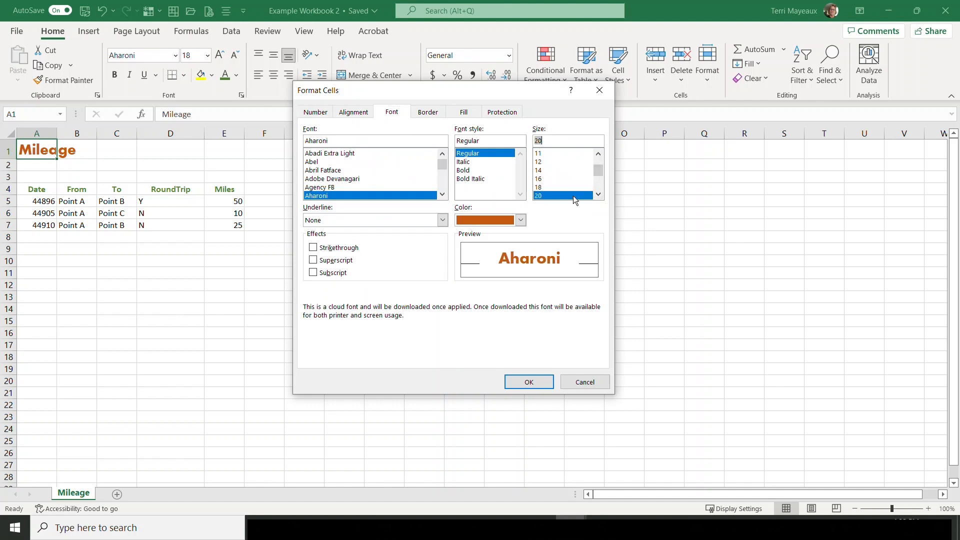
pyautogui.click(465, 163)
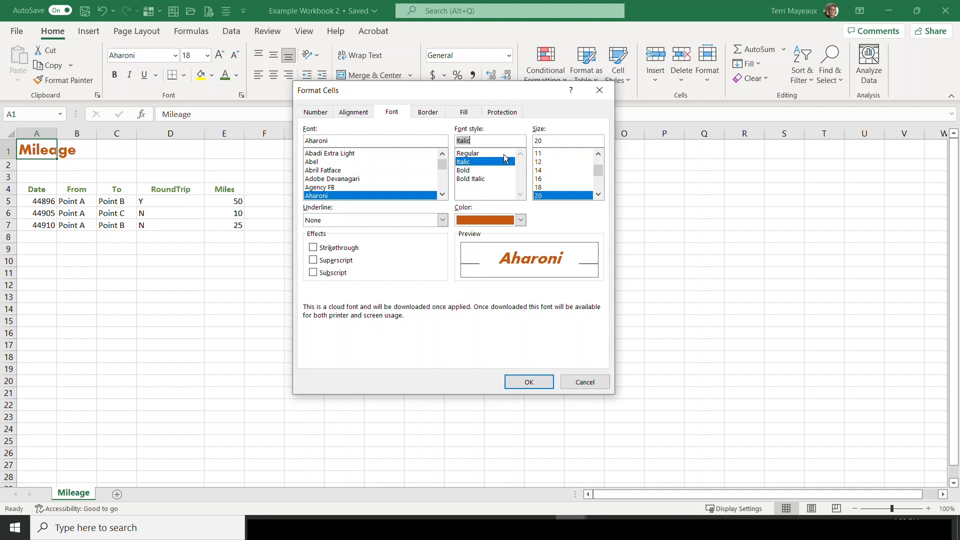
# Add left and right borders and a light gold fill to the Mileage style's formatting.
pyautogui.click(433, 115)
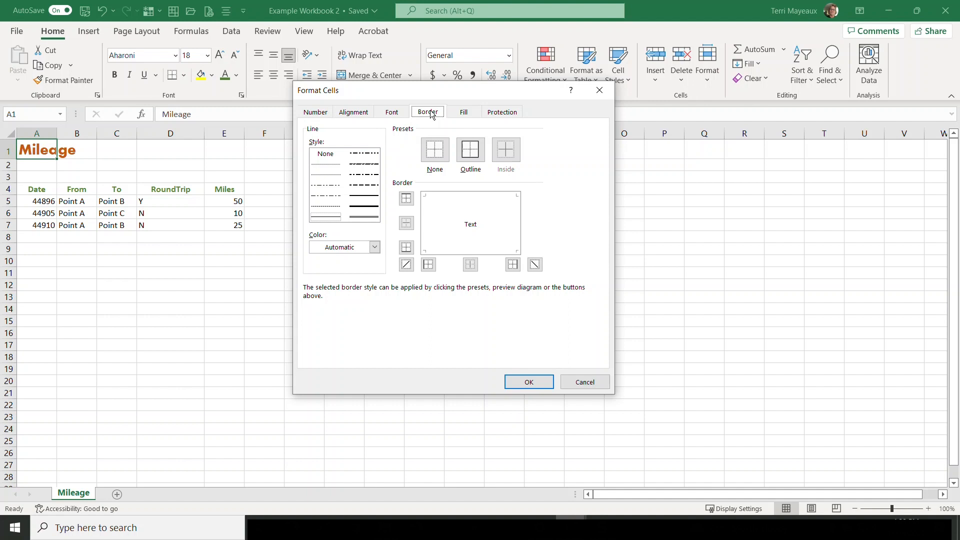
pyautogui.click(421, 218)
pyautogui.click(515, 223)
pyautogui.click(464, 113)
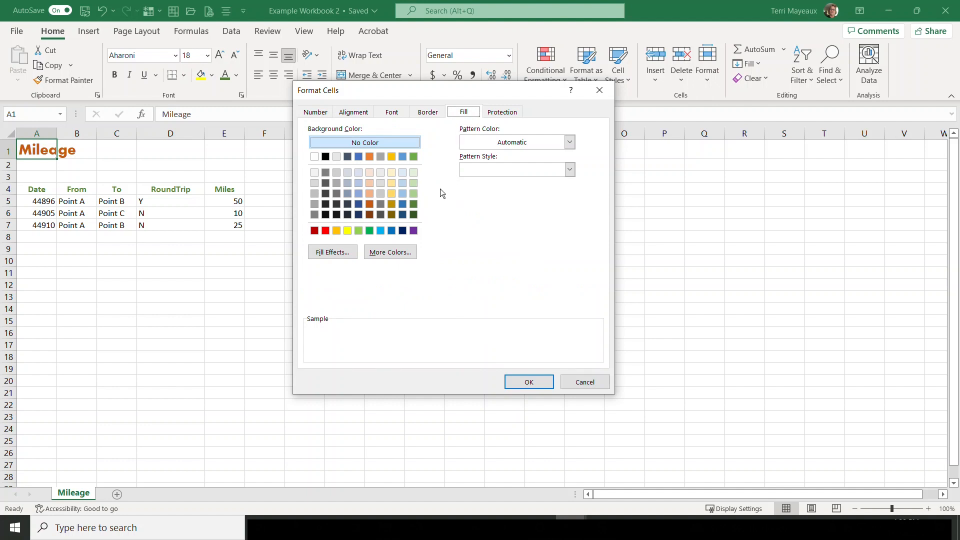
pyautogui.click(392, 172)
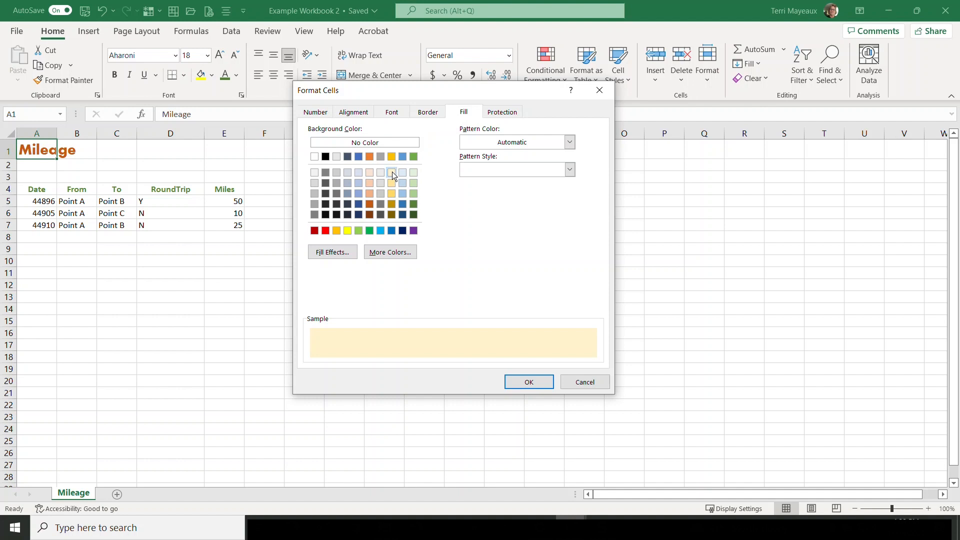
pyautogui.click(529, 382)
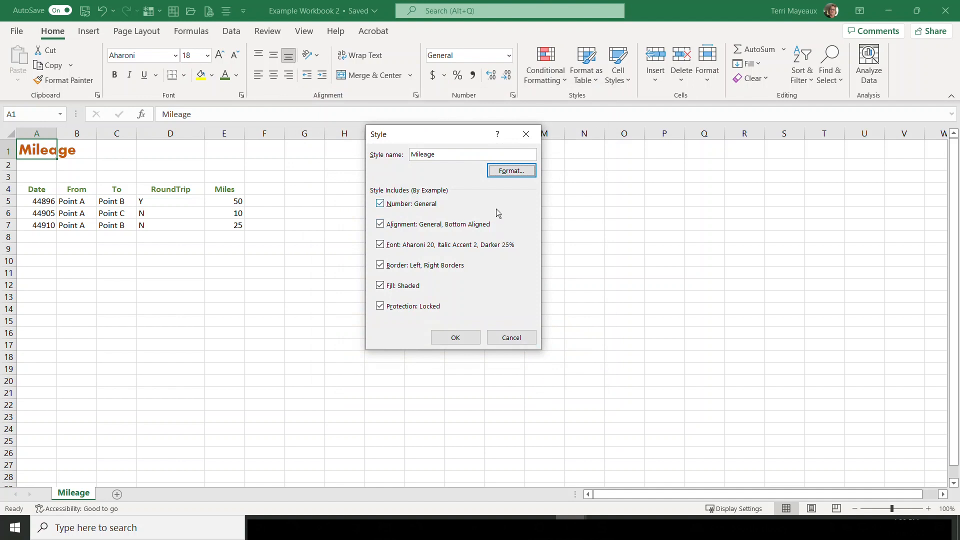
# Save the new Mileage cell style and apply it to the title in A1.
pyautogui.click(455, 339)
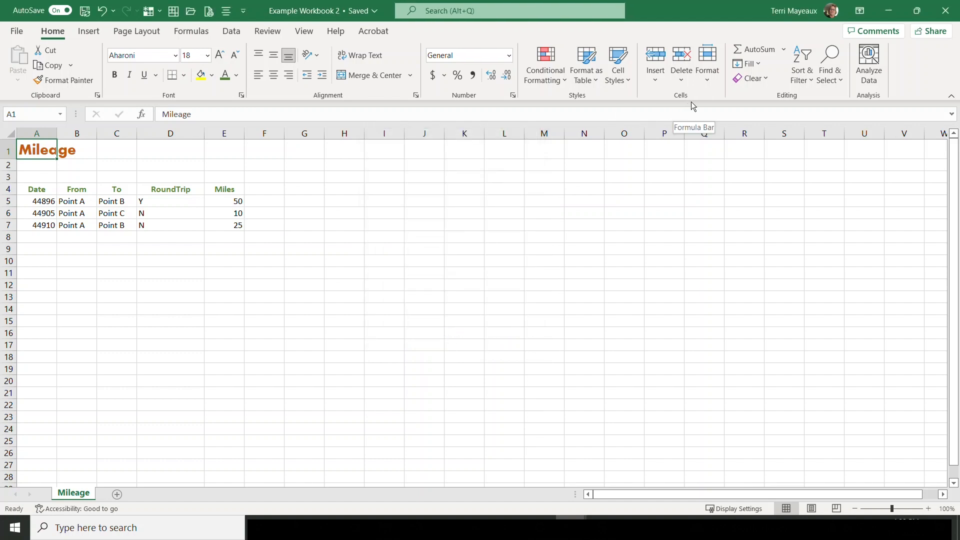
pyautogui.click(630, 78)
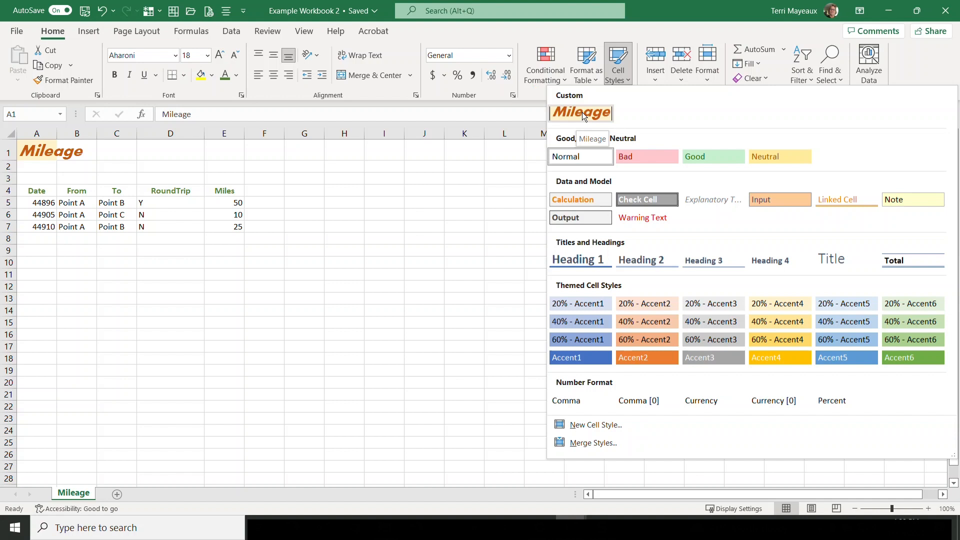
pyautogui.click(582, 112)
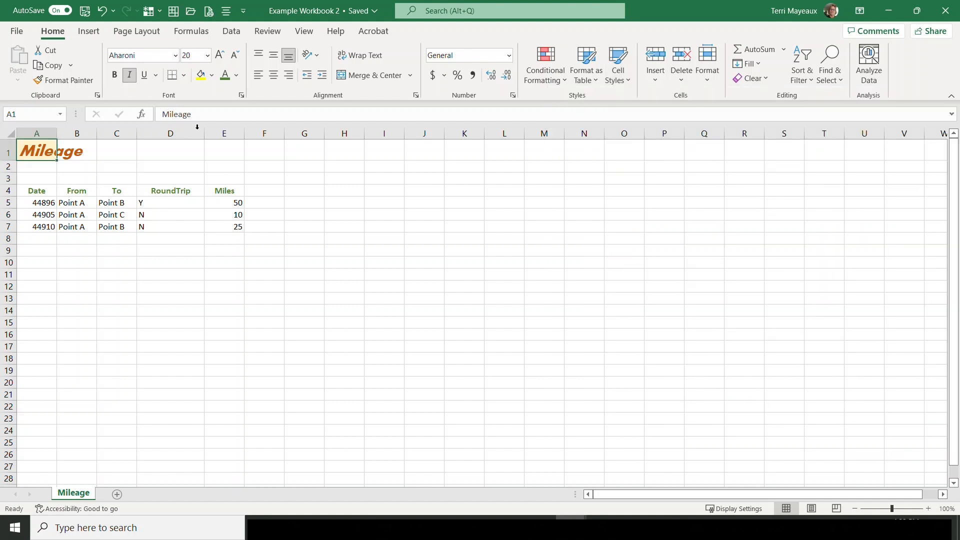
# Apply the custom Mileage cell style across A1:B1 so the fill covers the whole title.
pyautogui.moveTo(37, 151); pyautogui.dragTo(67, 150)
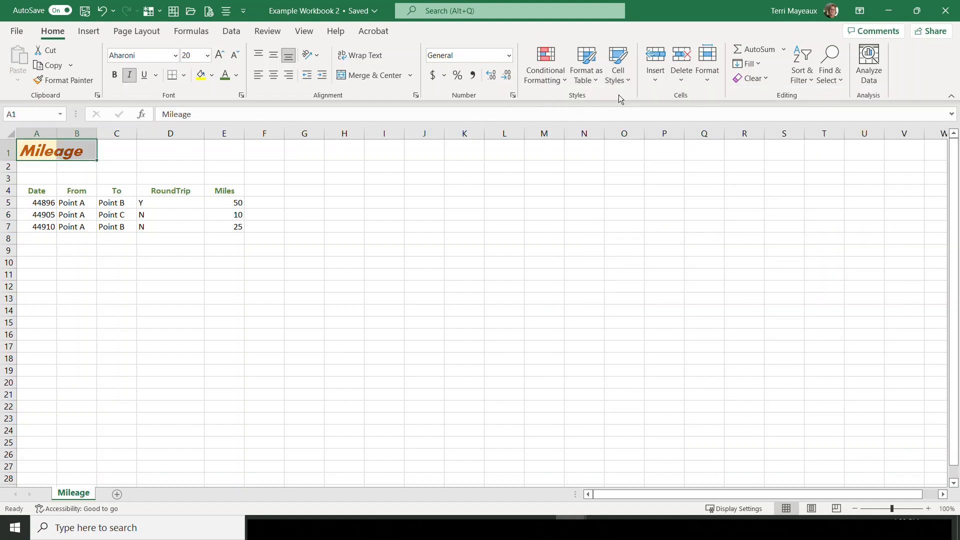
pyautogui.click(621, 75)
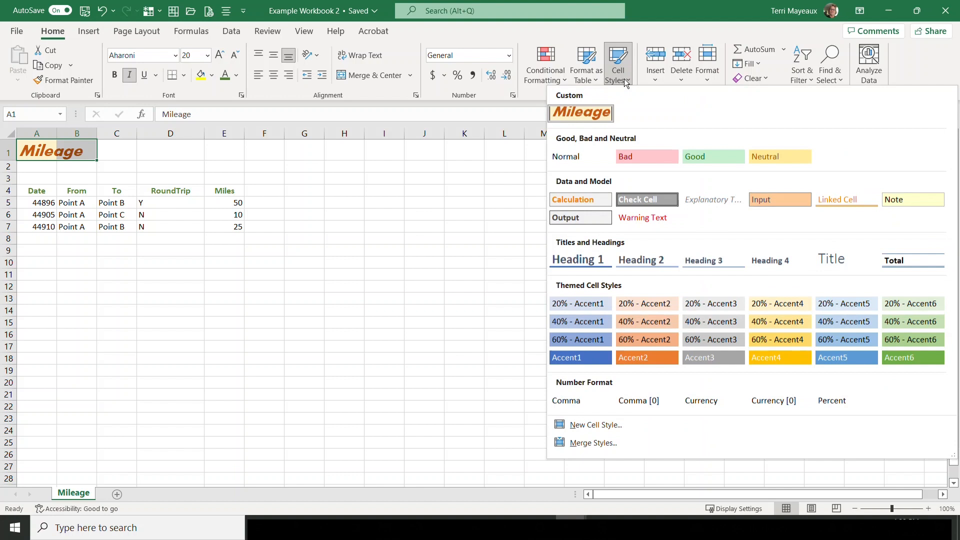
pyautogui.click(596, 111)
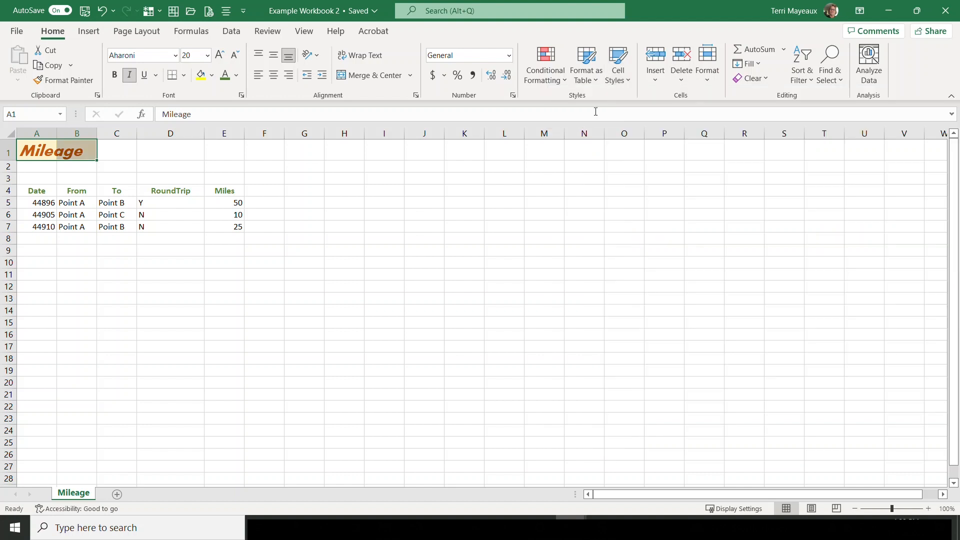
pyautogui.click(120, 152)
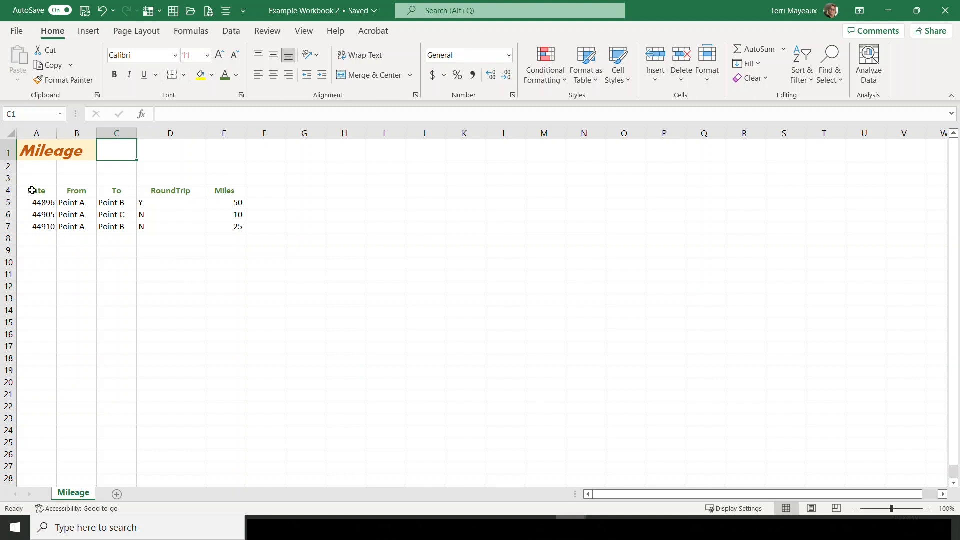
# Start a new cell style based on the column headings in A4:E4 and set its font size to 12.
pyautogui.moveTo(32, 193); pyautogui.dragTo(220, 193)
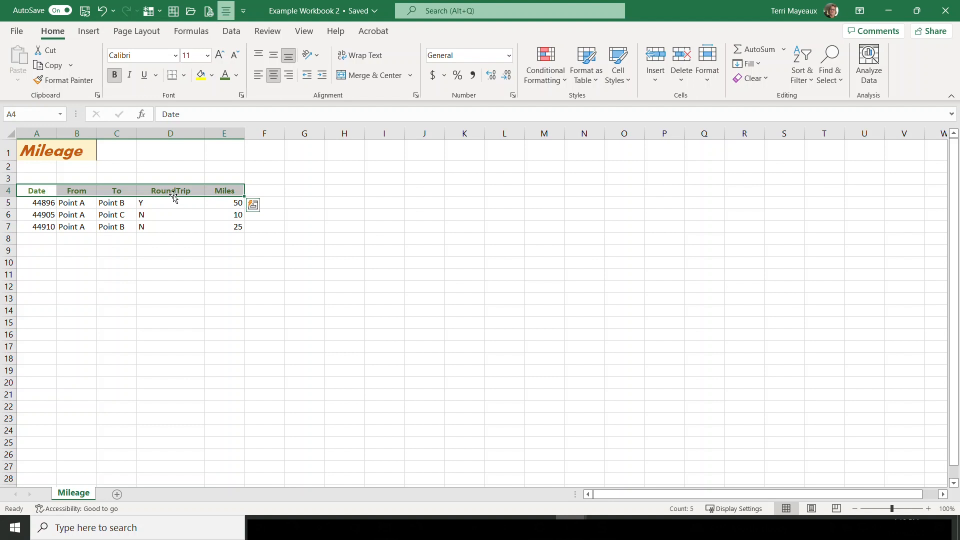
pyautogui.click(629, 80)
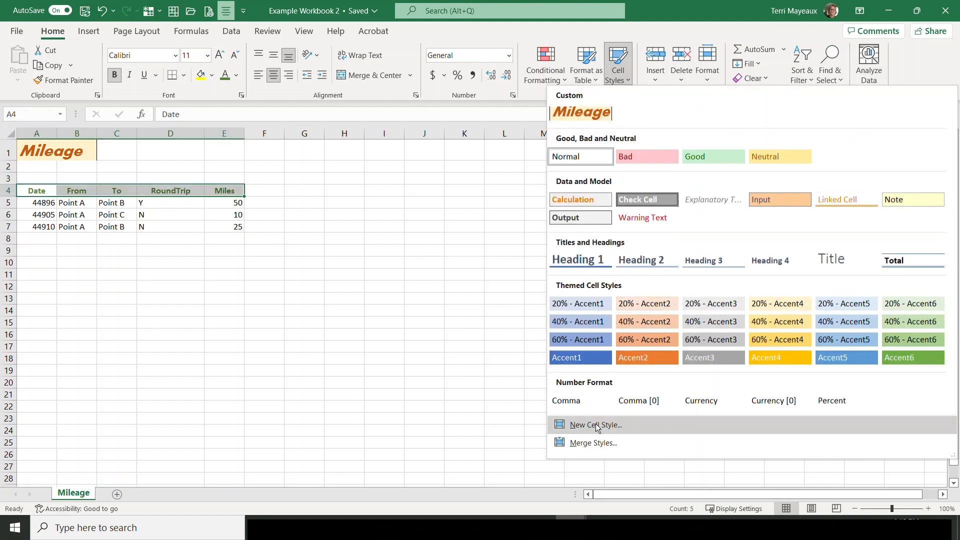
pyautogui.click(596, 424)
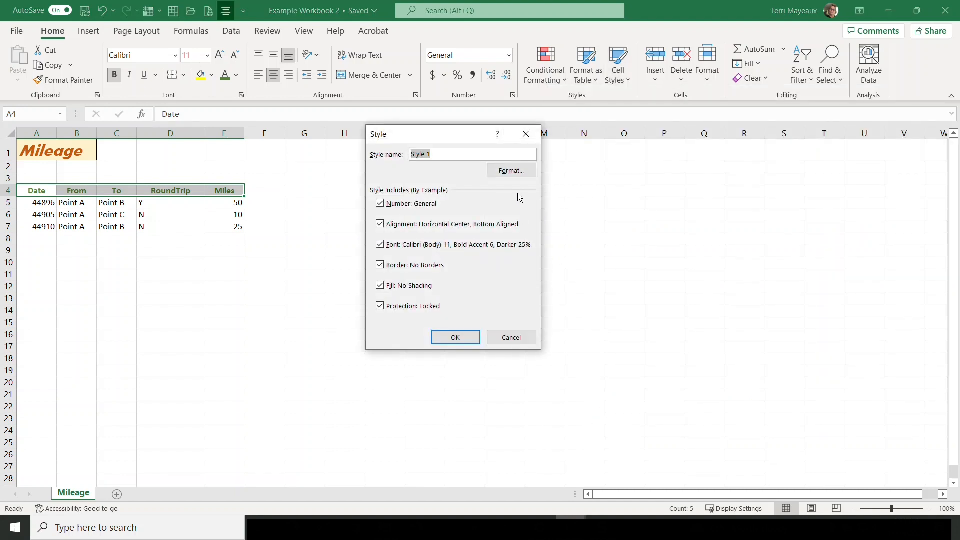
pyautogui.click(512, 170)
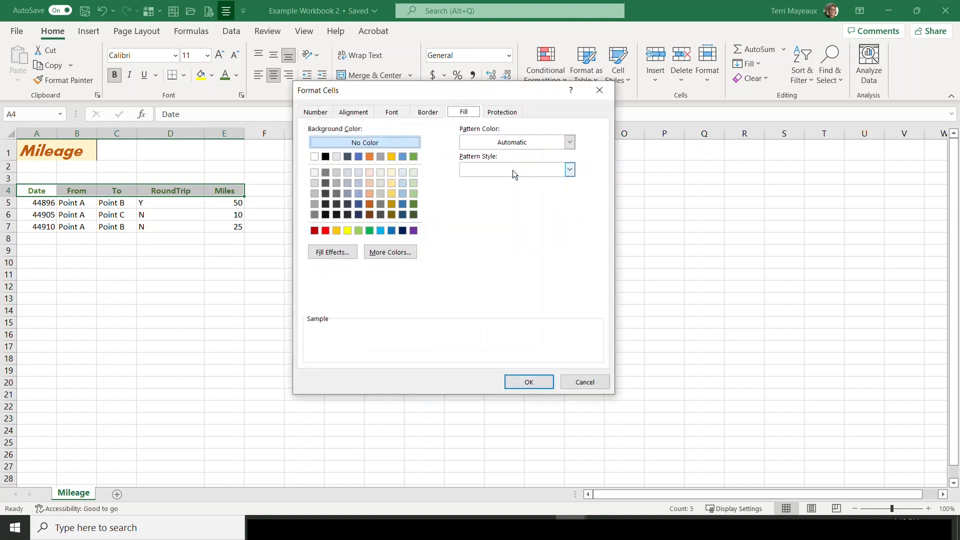
pyautogui.click(398, 113)
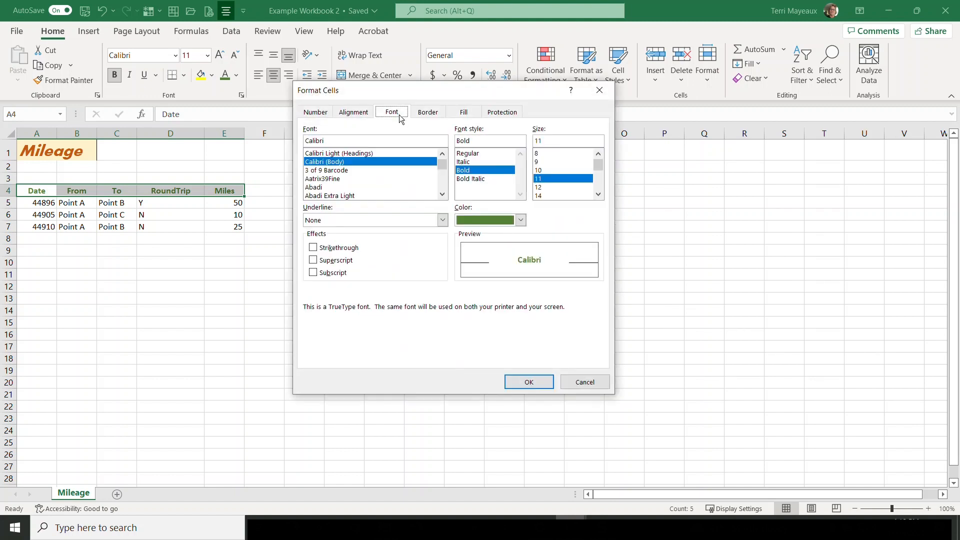
pyautogui.click(541, 187)
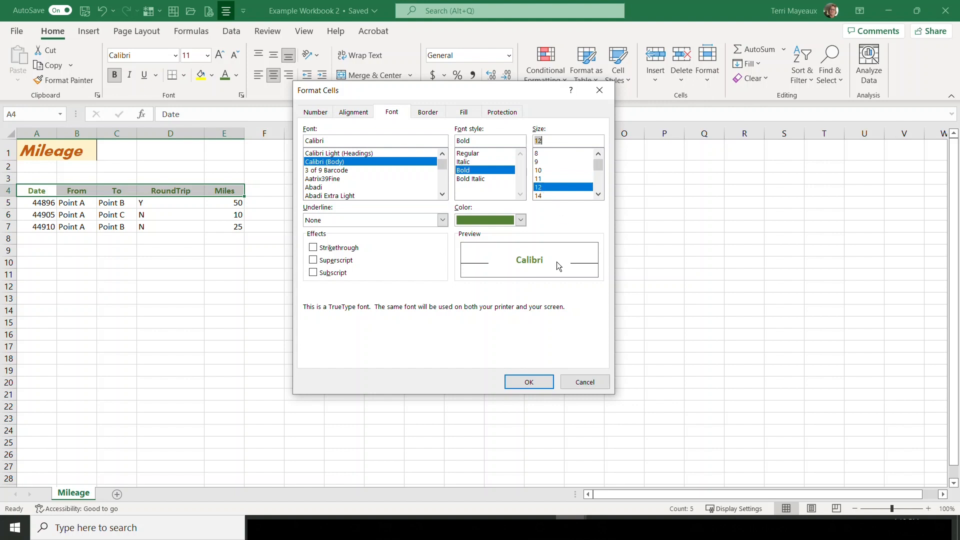
pyautogui.click(526, 382)
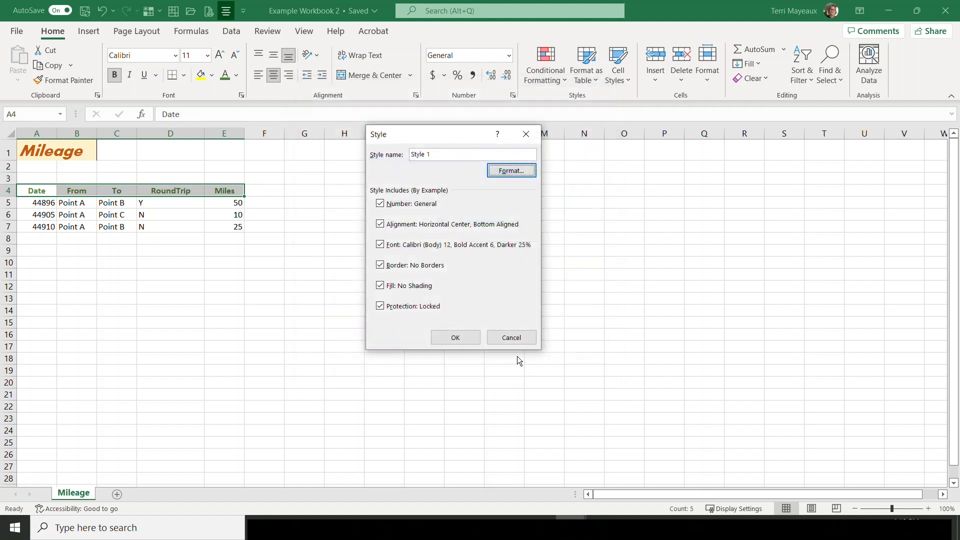
# Name the new heading style Col Hdgs 1, save it, and check it among the custom cell styles.
pyautogui.click(438, 154)
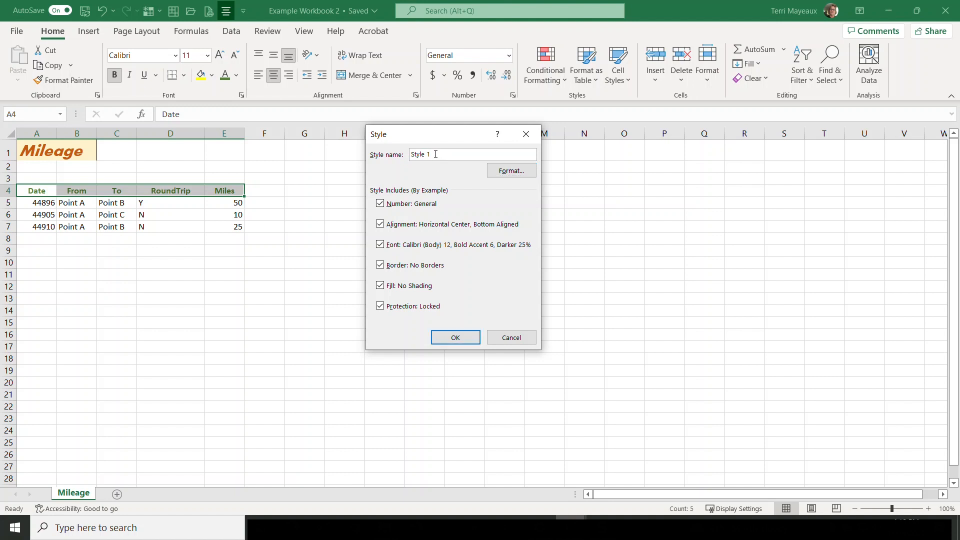
pyautogui.moveTo(435, 154); pyautogui.dragTo(403, 158)
pyautogui.press('BackSpace')
pyautogui.press('BackSpace')
pyautogui.press('BackSpace')
pyautogui.press('BackSpace')
pyautogui.press('BackSpace')
pyautogui.press('BackSpace')
pyautogui.press('BackSpace')
pyautogui.write('Col Hdgs 1')
pyautogui.click(446, 338)
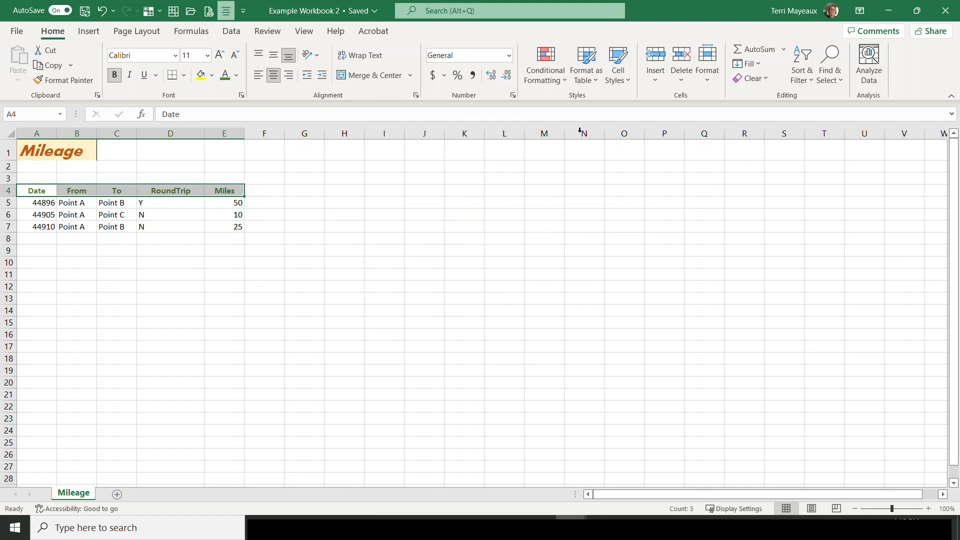
pyautogui.click(627, 80)
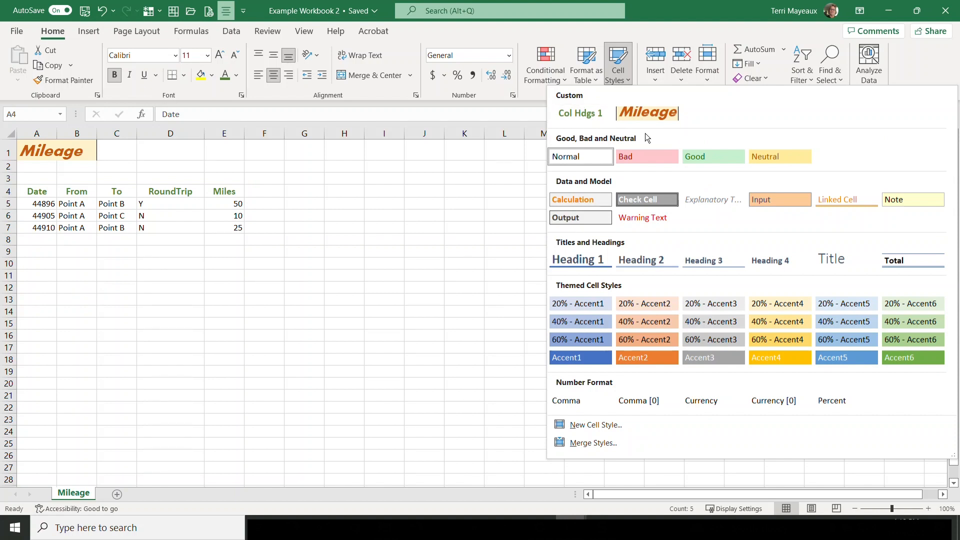
pyautogui.click(339, 179)
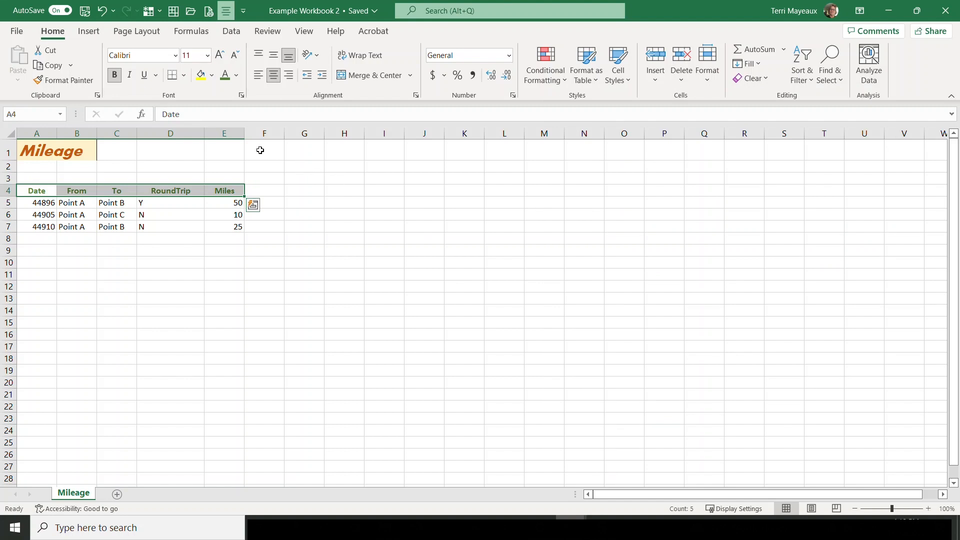
pyautogui.click(130, 155)
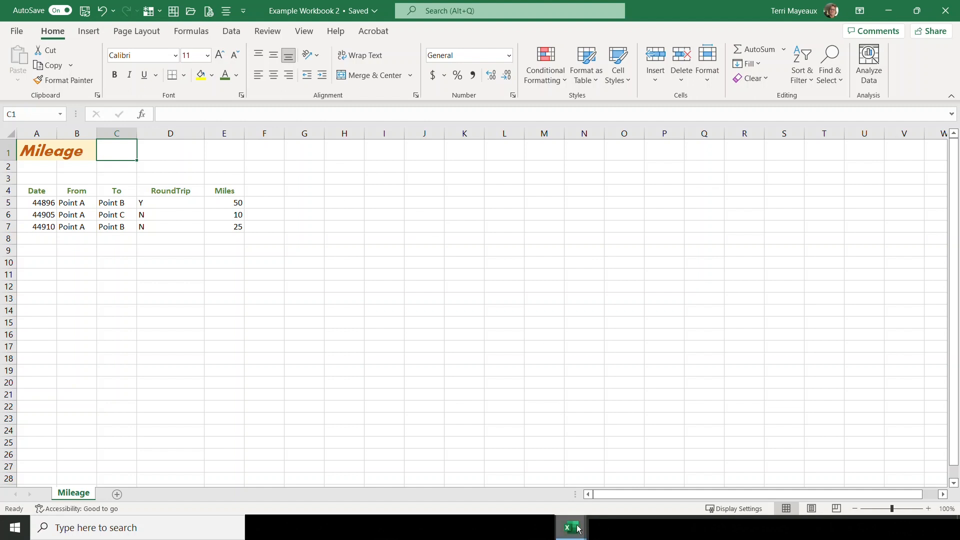
# Switch to Example workbook 1, select the headings in A2:G2, and merge in the cell styles from Example Workbook 2.xlsx.
pyautogui.moveTo(575, 530)
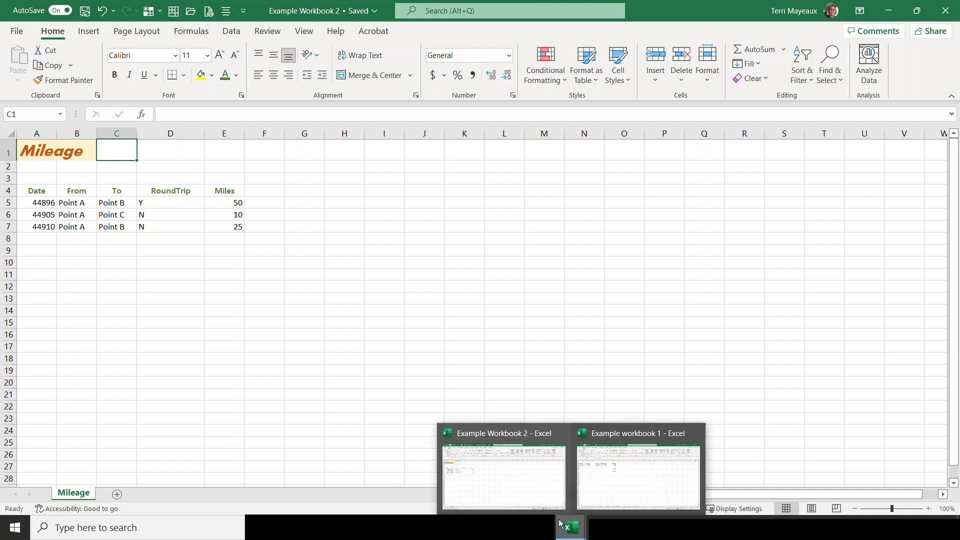
pyautogui.click(597, 435)
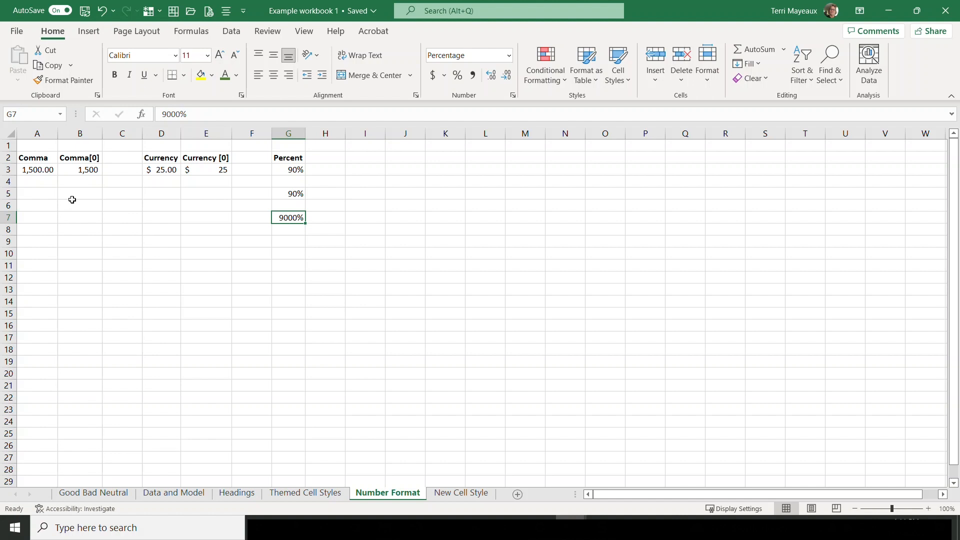
pyautogui.click(29, 158)
pyautogui.moveTo(29, 158); pyautogui.dragTo(290, 160)
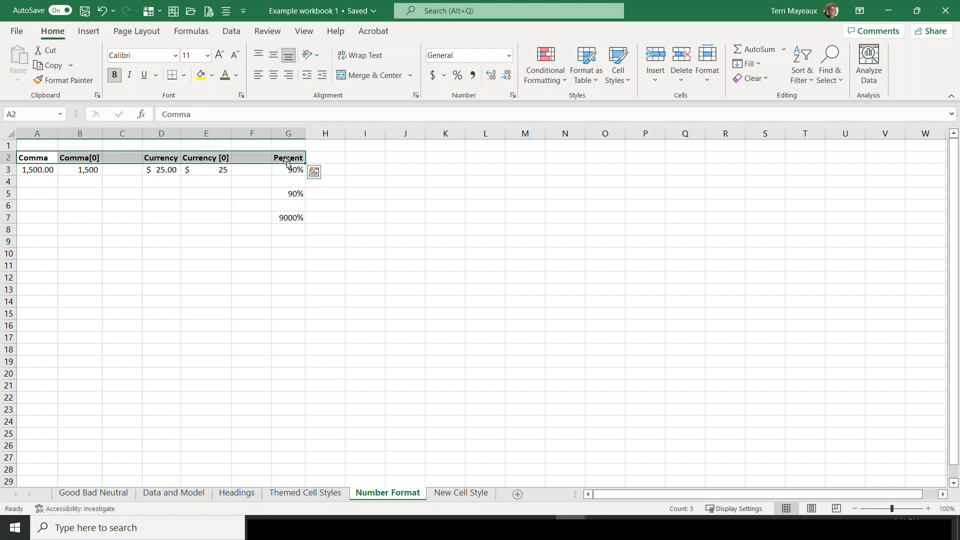
pyautogui.click(629, 80)
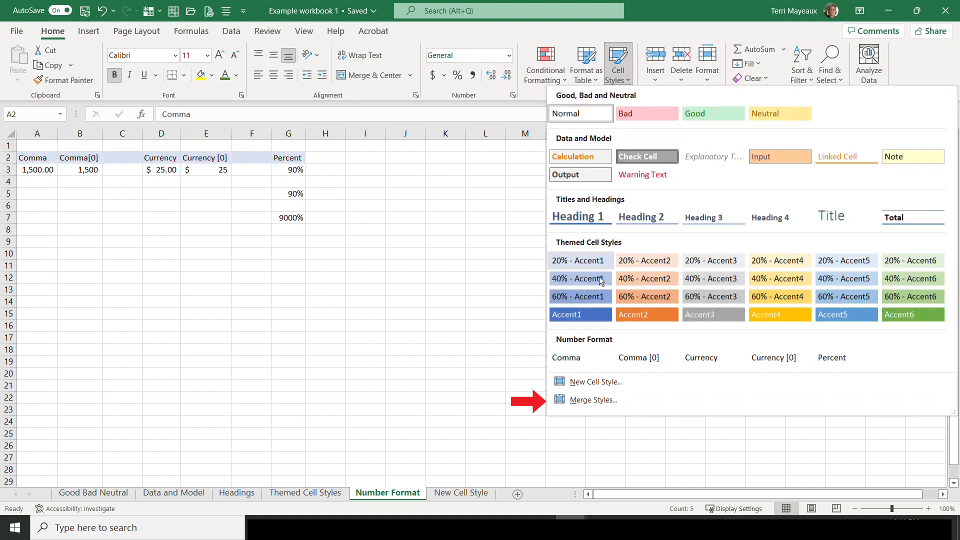
pyautogui.click(593, 400)
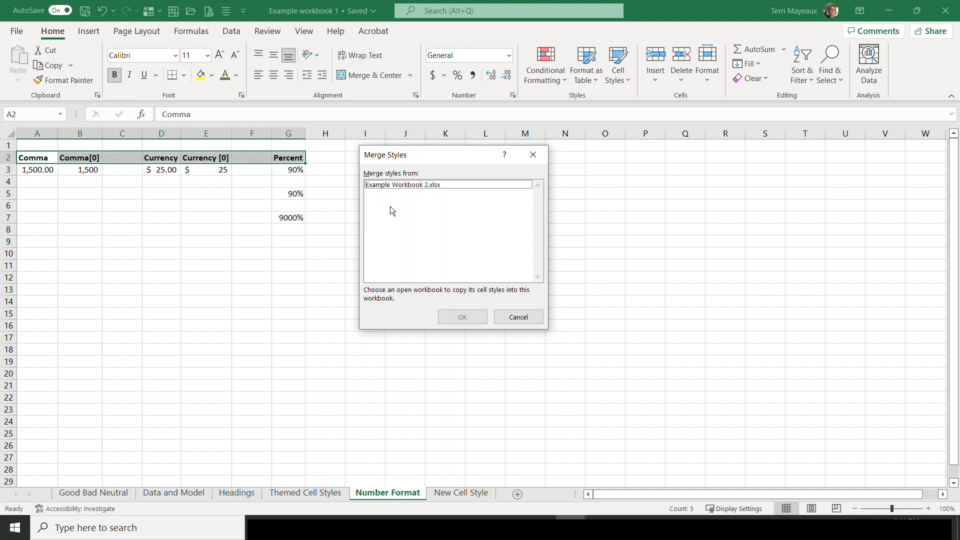
pyautogui.click(394, 184)
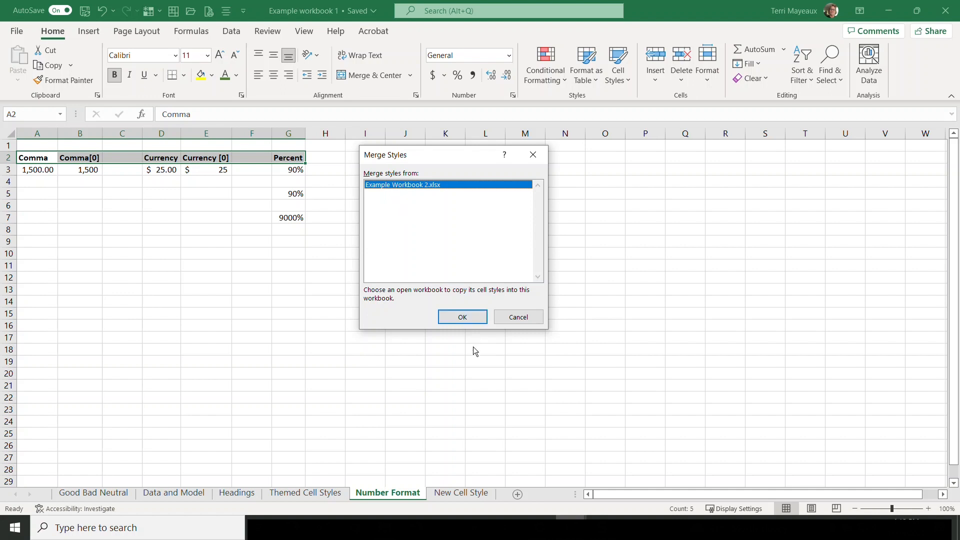
pyautogui.click(461, 317)
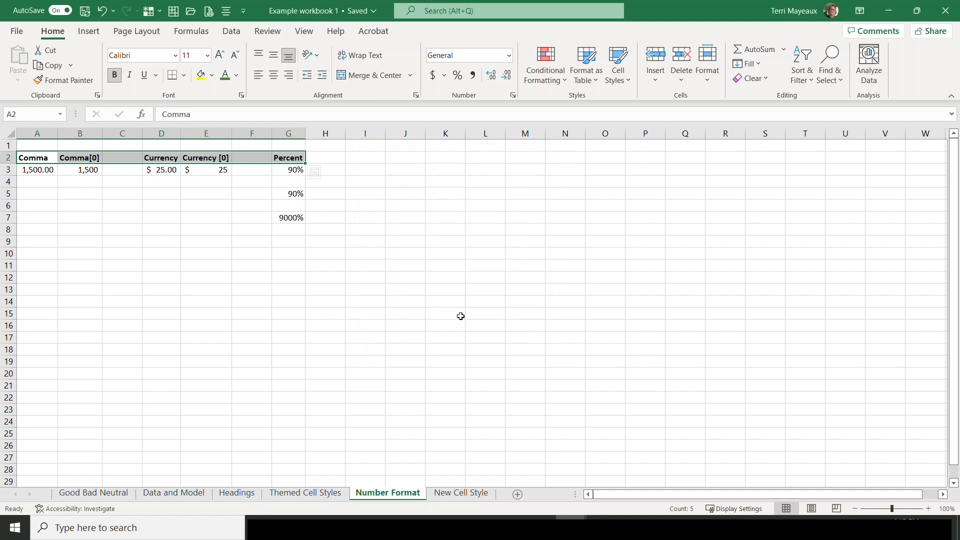
# Apply the merged Col Hdgs 1 style to the headings in A2:G2 of the Number Format sheet.
pyautogui.click(628, 82)
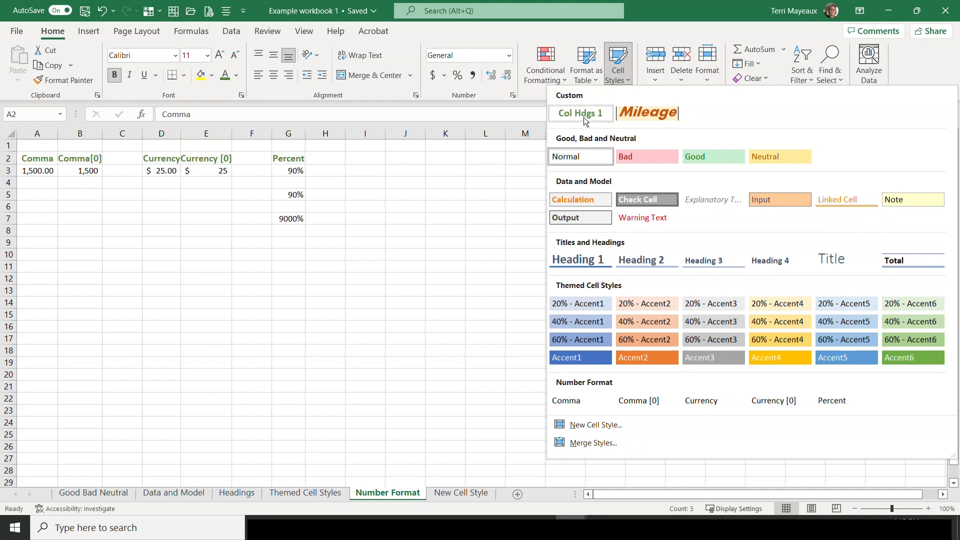
pyautogui.click(584, 117)
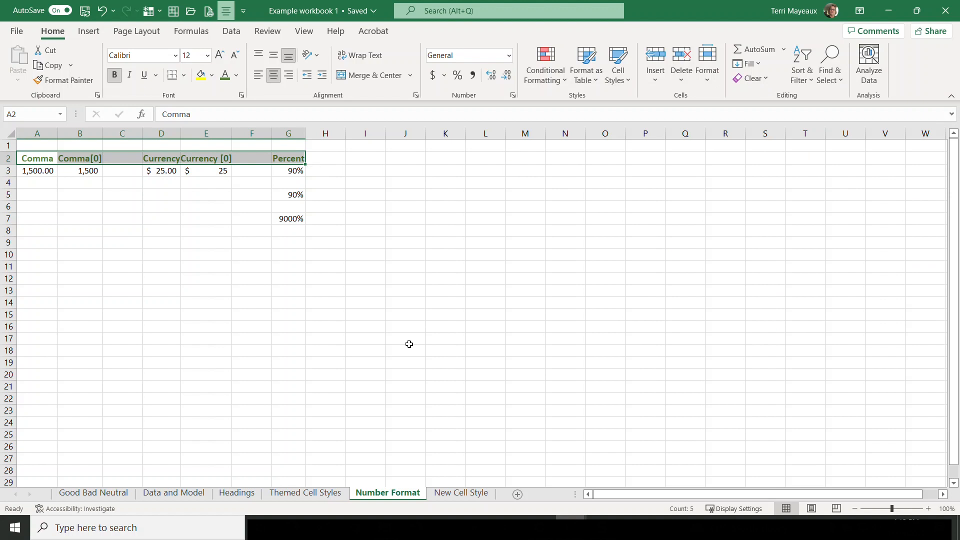
pyautogui.click(166, 277)
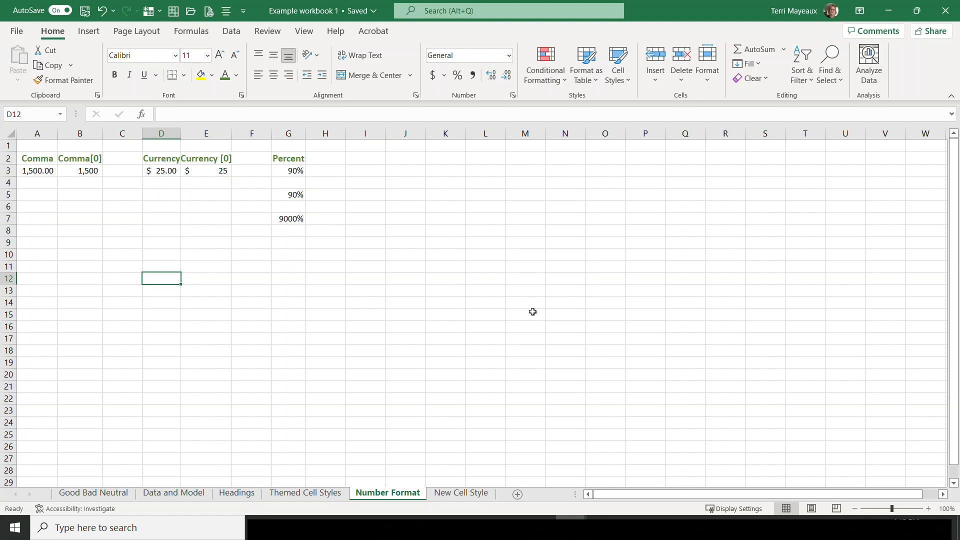
# Apply the merged Mileage style to the Weekly Schedule title across A1:C1 on the Data and Model sheet.
pyautogui.click(174, 493)
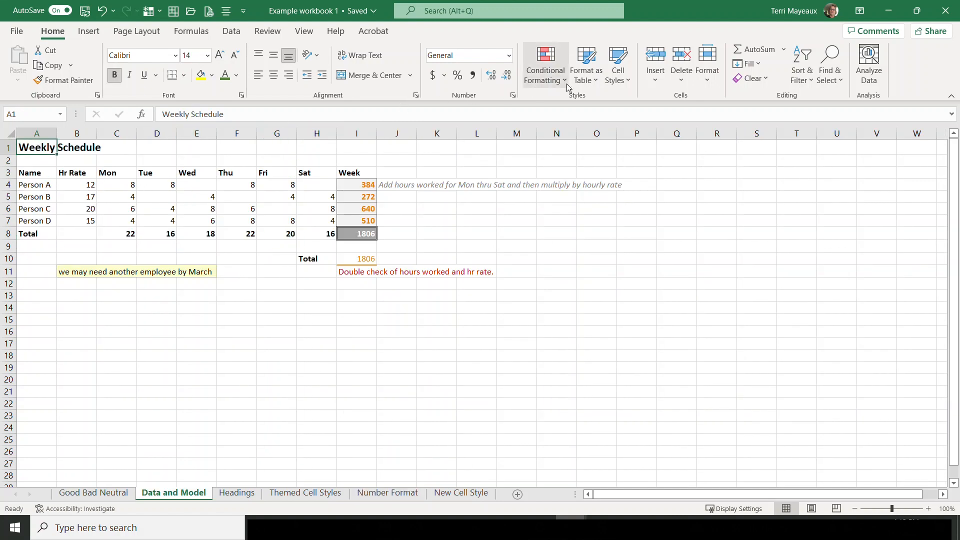
pyautogui.click(629, 81)
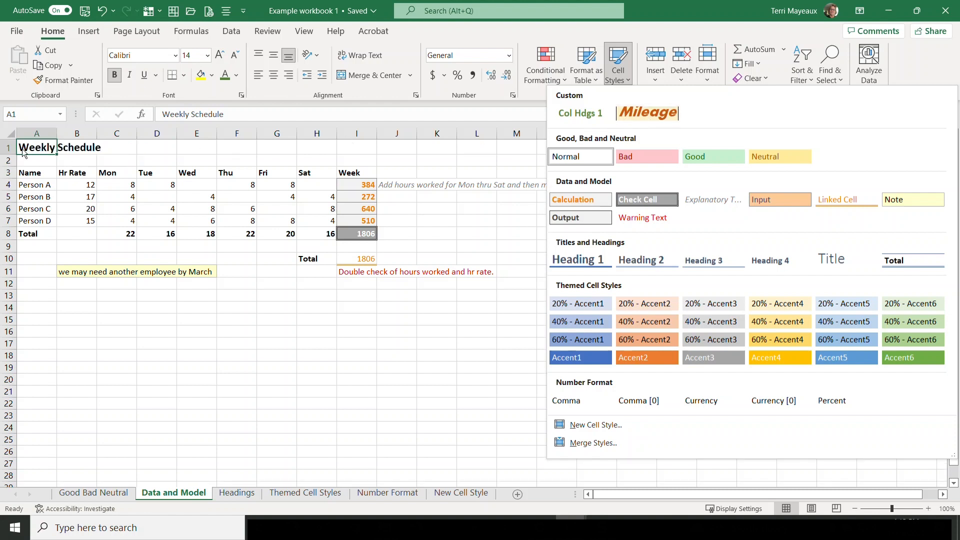
pyautogui.click(37, 147)
pyautogui.moveTo(38, 147); pyautogui.dragTo(107, 147)
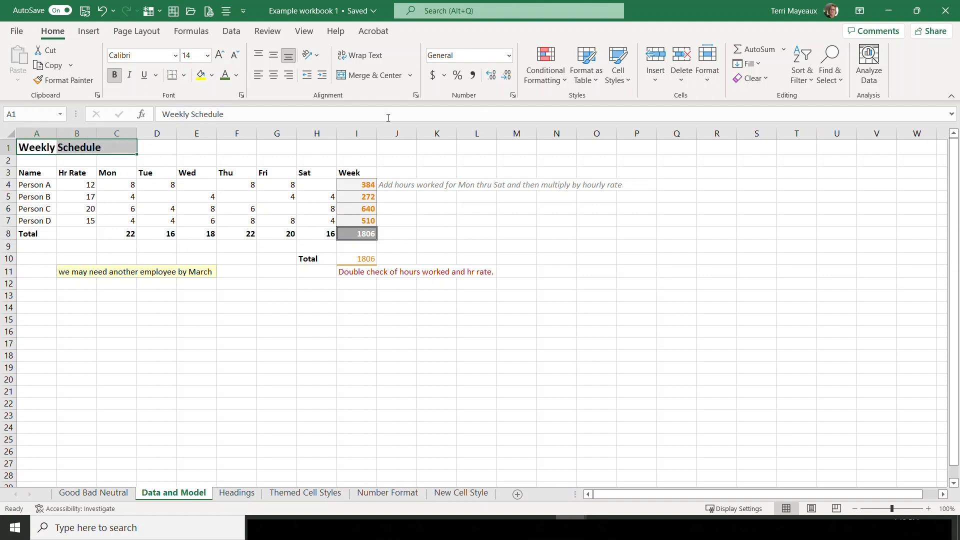
pyautogui.click(628, 83)
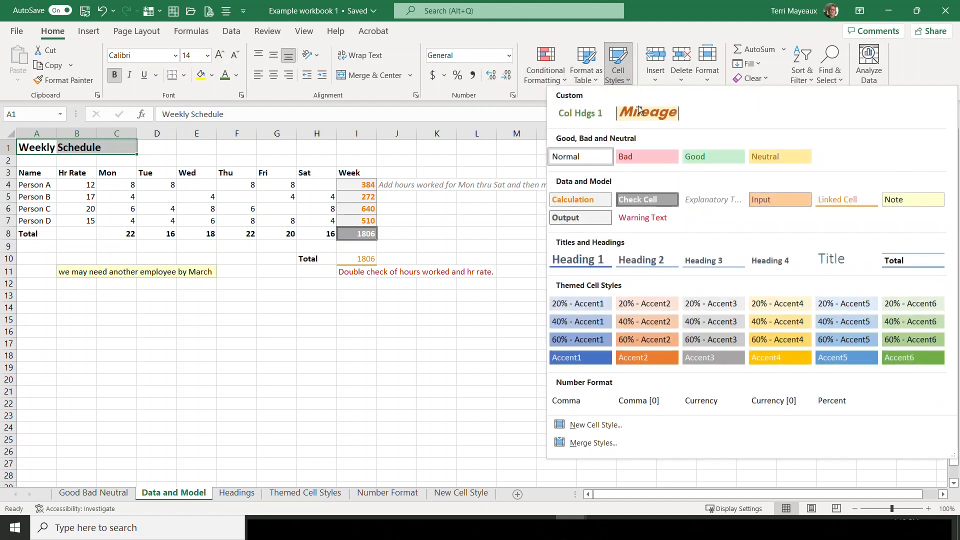
pyautogui.click(649, 112)
# Extend the Mileage style to D1 so it covers the full Weekly Schedule title.
pyautogui.click(165, 152)
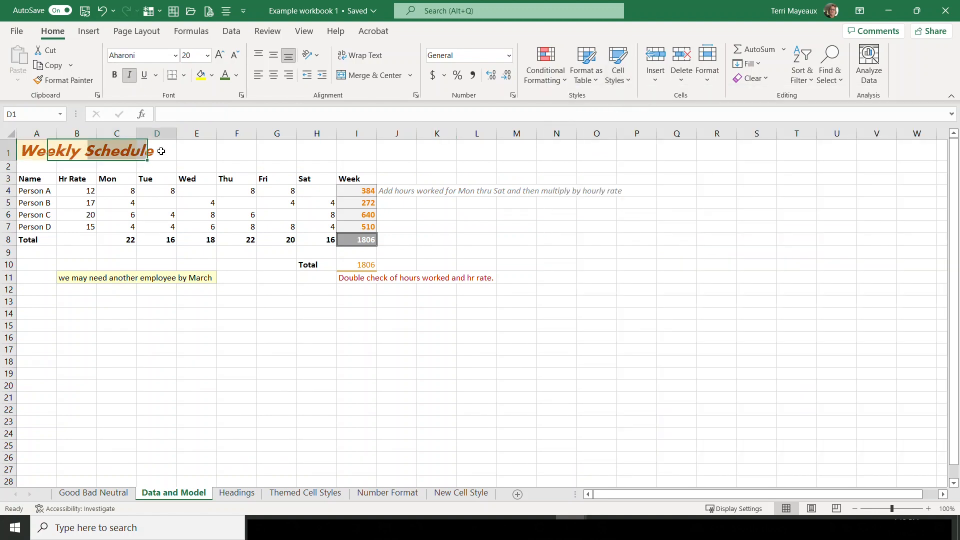
pyautogui.click(628, 75)
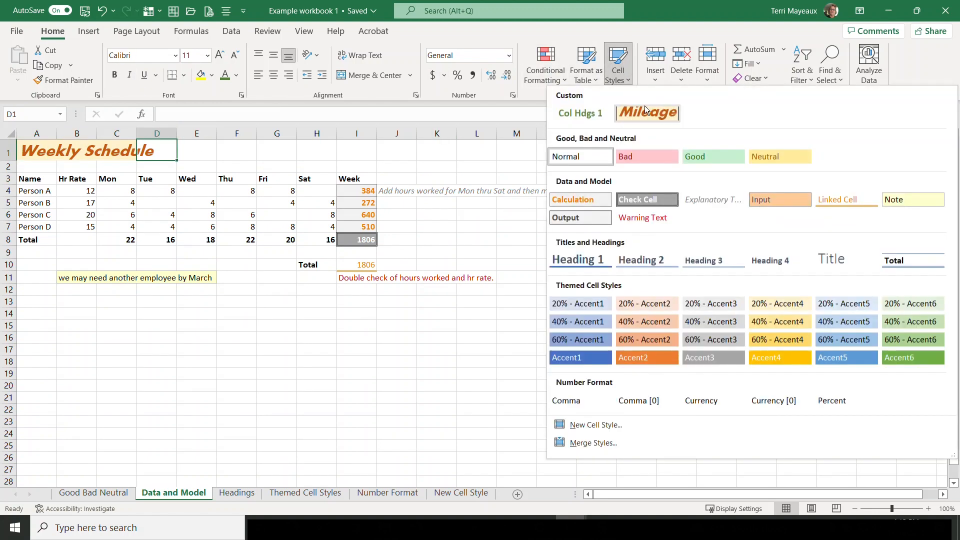
pyautogui.click(649, 112)
pyautogui.click(78, 359)
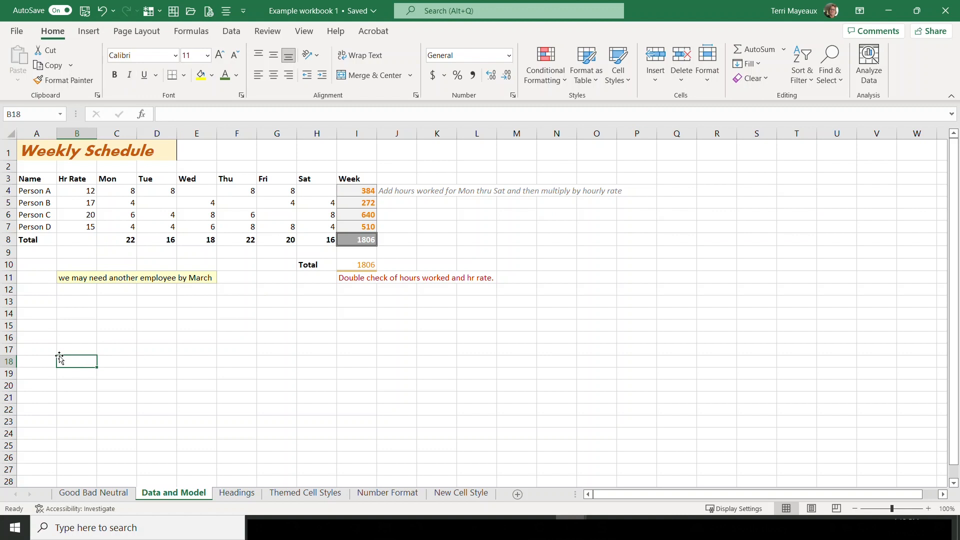